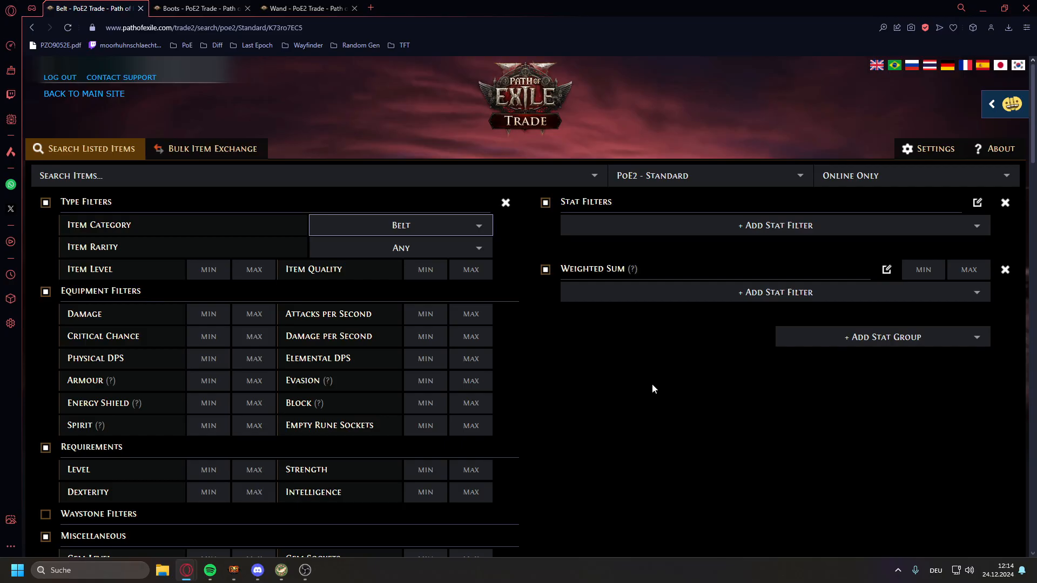
scroll(565, 245, "down", 1)
scroll(574, 361, "up", 1)
left_click(194, 30)
left_click(193, 30)
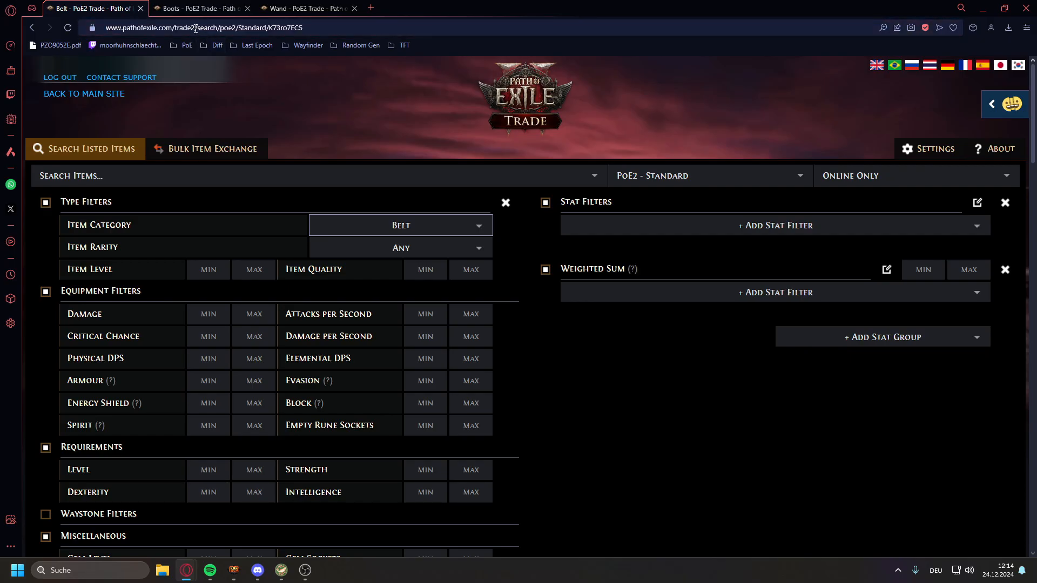
left_click_drag(194, 28, 107, 29)
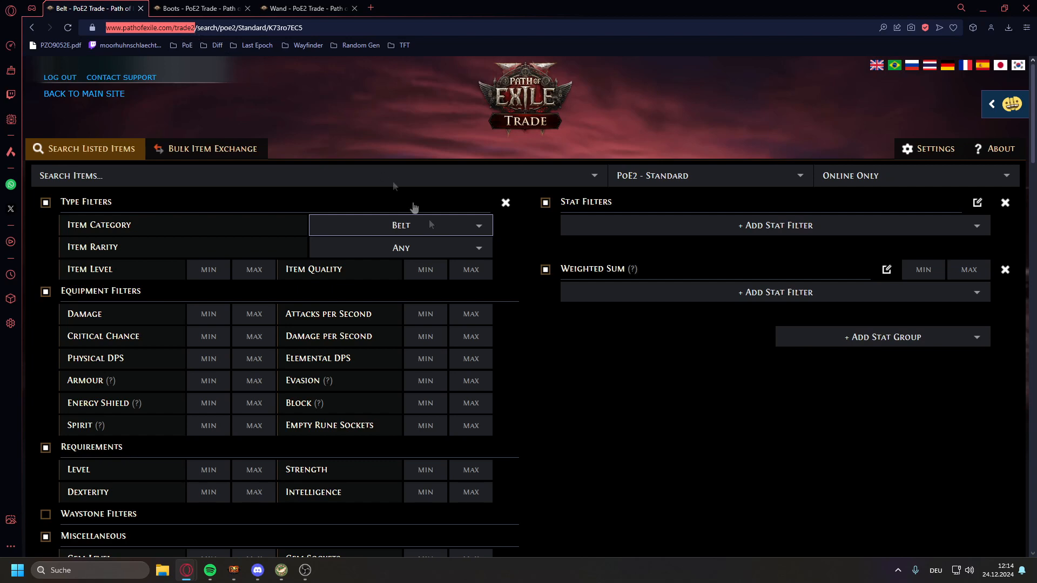
key("Return")
scroll(572, 254, "up", 10)
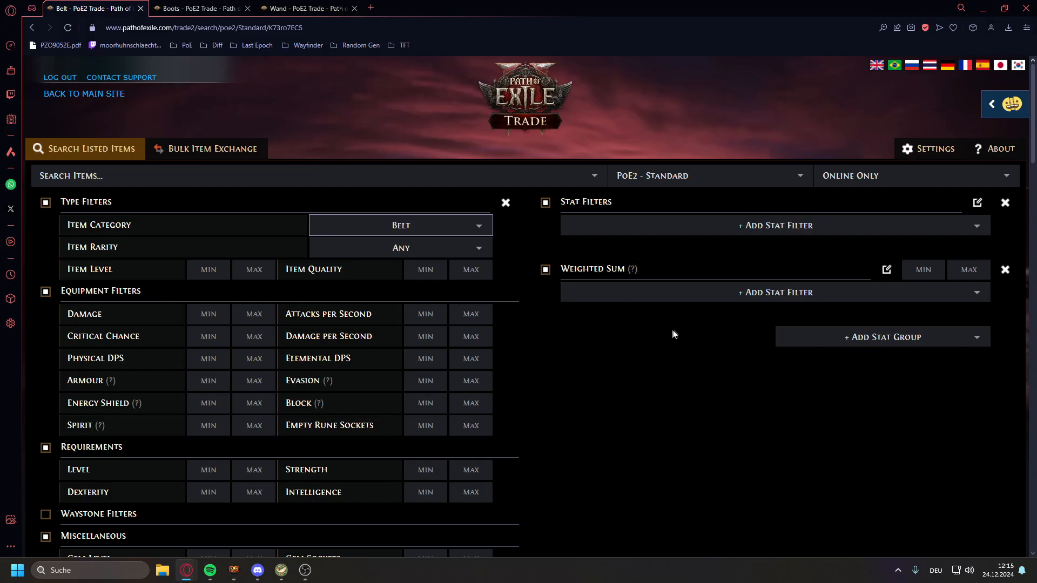
Examine the bookmark folders in the Better Trading extension, collapsing it again when finished
left_click(1005, 103)
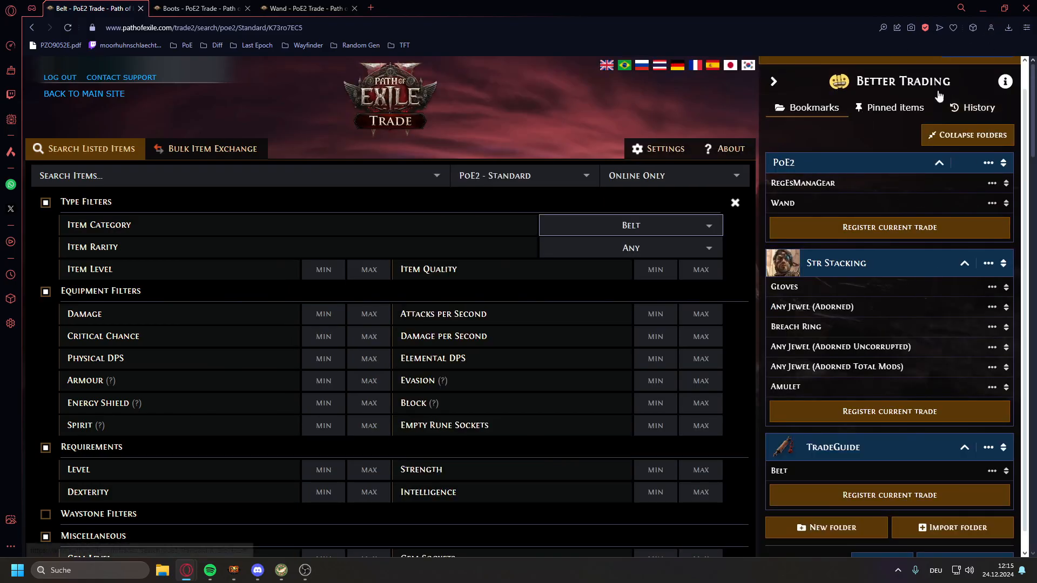
scroll(912, 243, "down", 1)
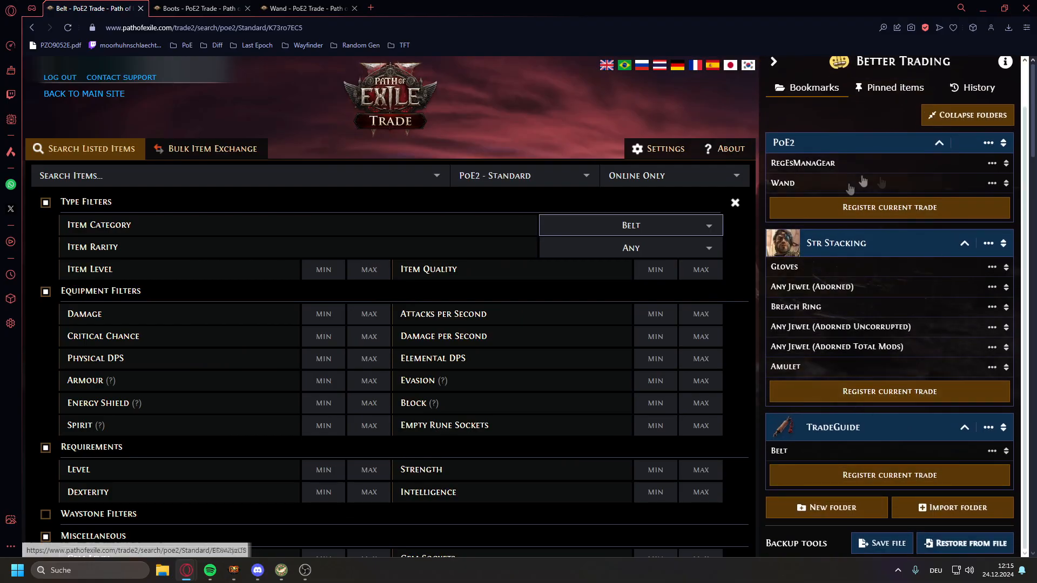
left_click(776, 67)
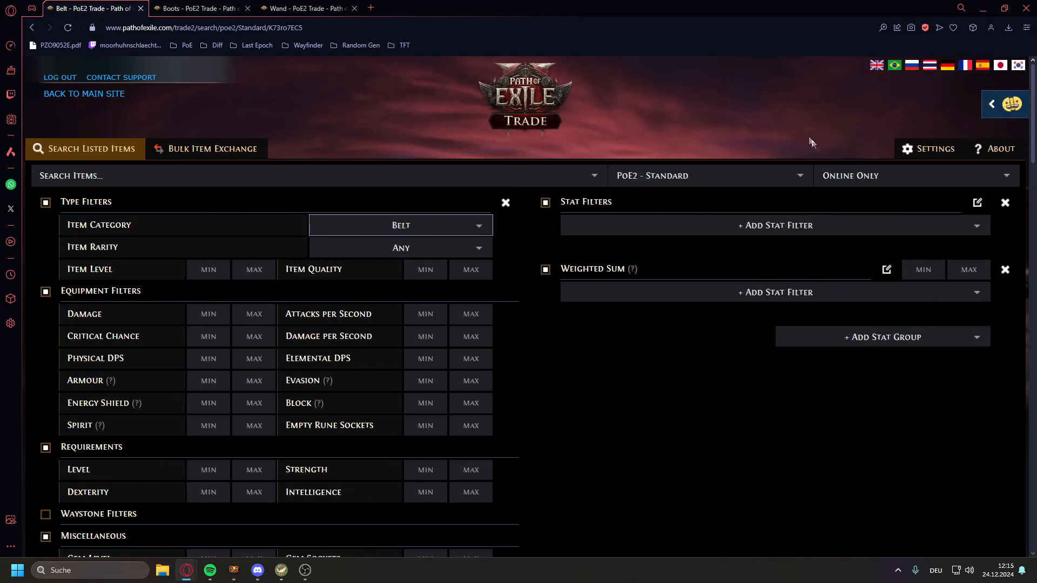
left_click(1005, 105)
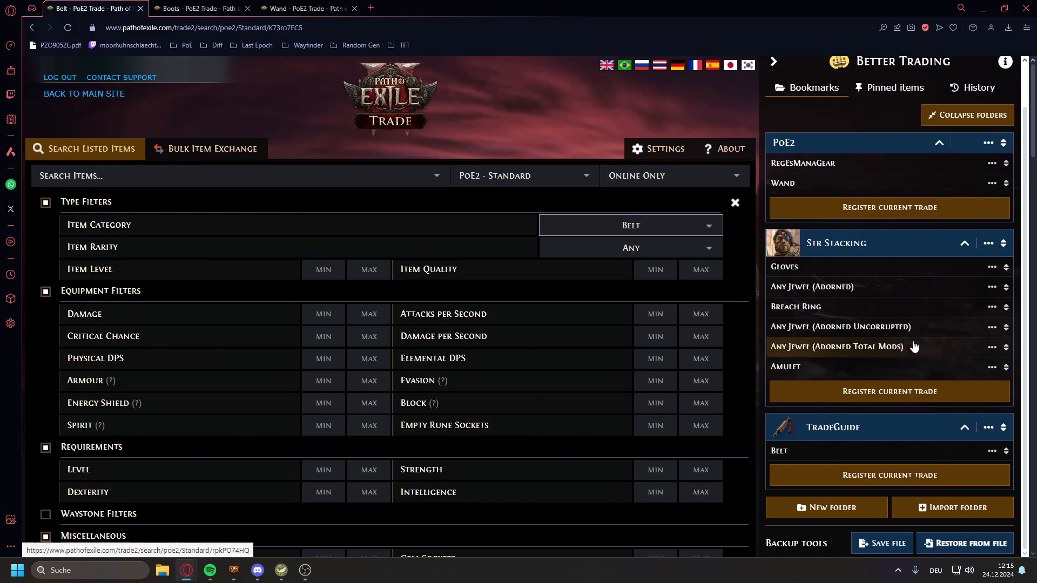
left_click(773, 64)
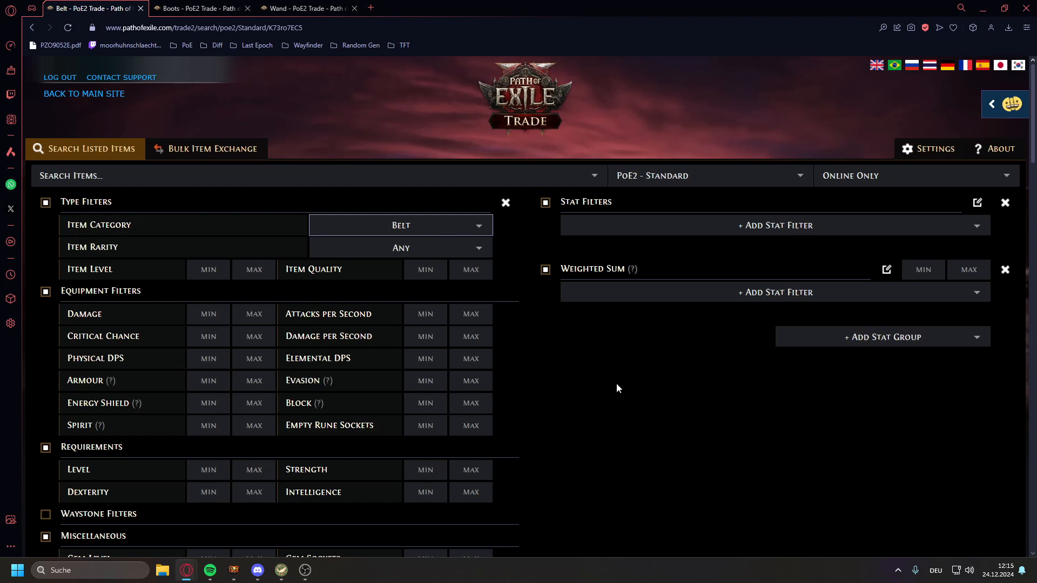
scroll(756, 372, "down", 2)
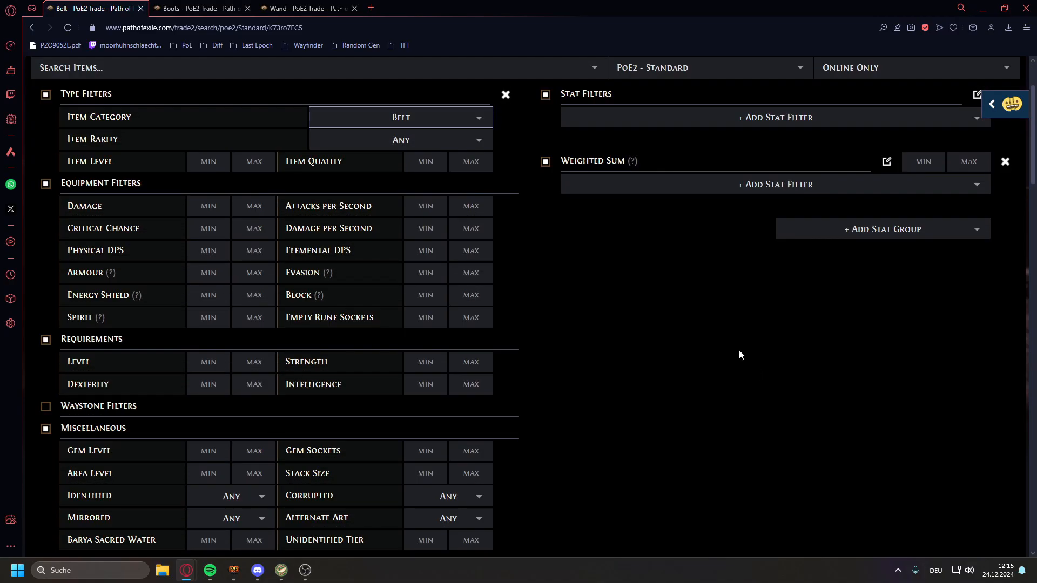
scroll(704, 351, "up", 2)
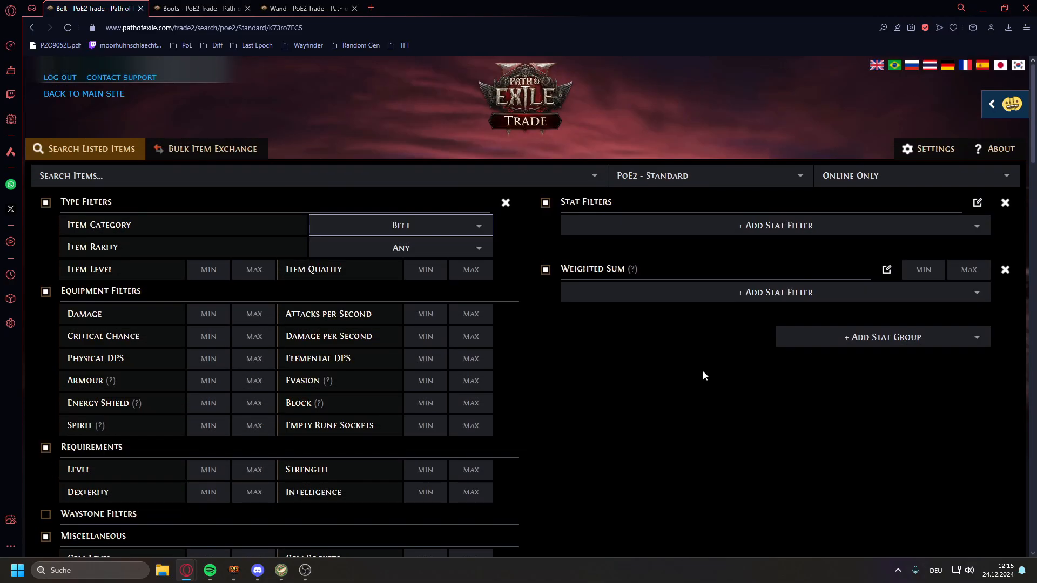
scroll(700, 374, "down", 4)
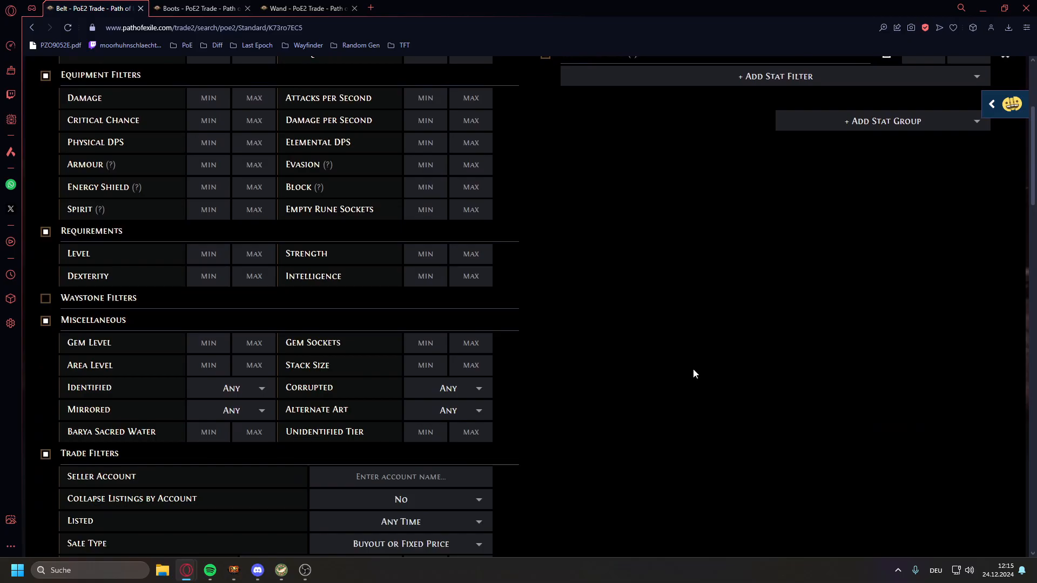
scroll(688, 378, "up", 4)
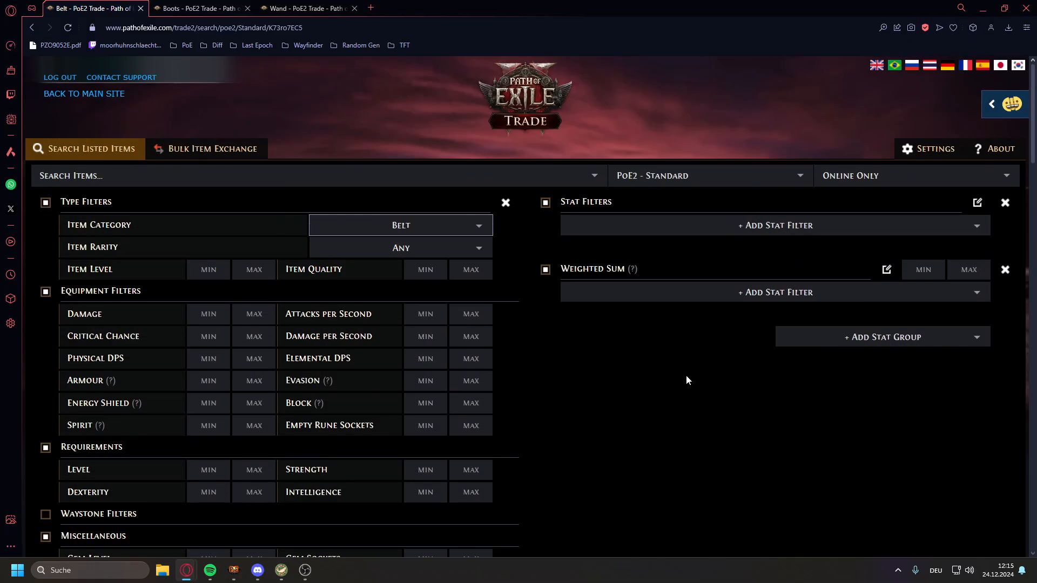
Add a # to maximum Life stat filter with a minimum of 130
left_click(714, 233)
left_click(719, 267)
left_click(926, 218)
type("130")
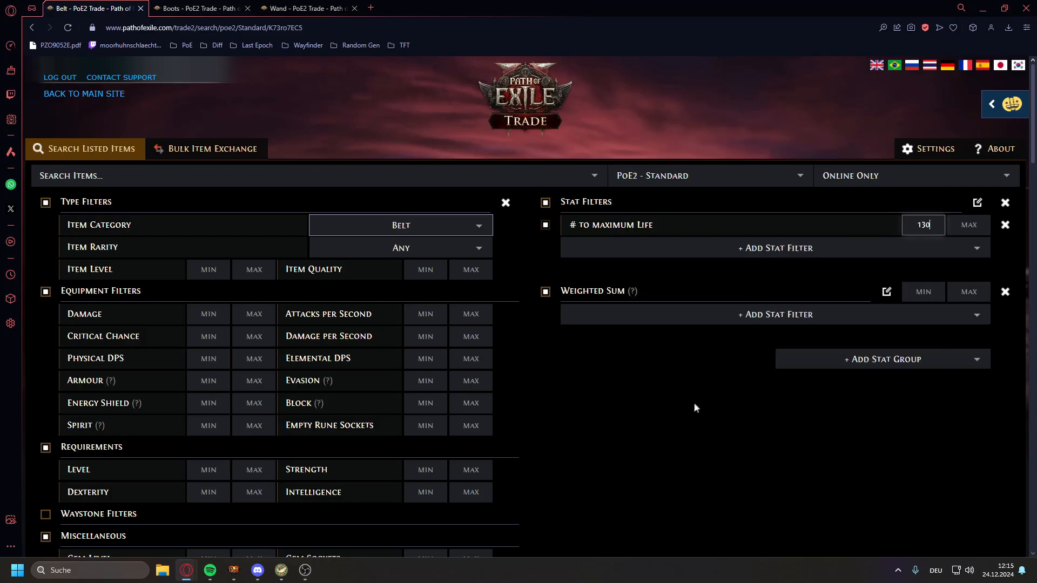
Add a # to Armour stat filter below the maximum Life filter
left_click(721, 260)
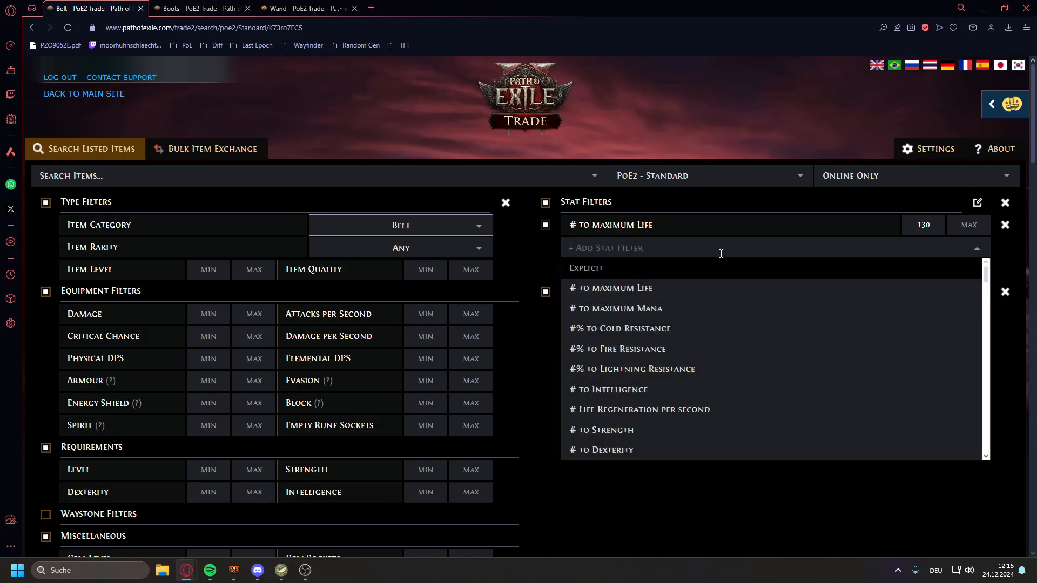
type("armour")
left_click(719, 289)
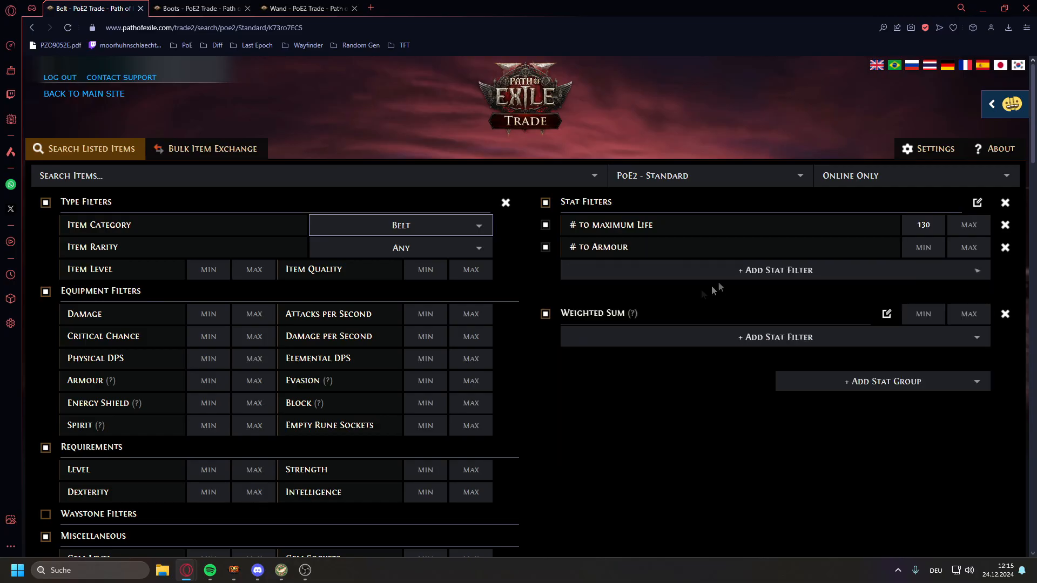
left_click(639, 280)
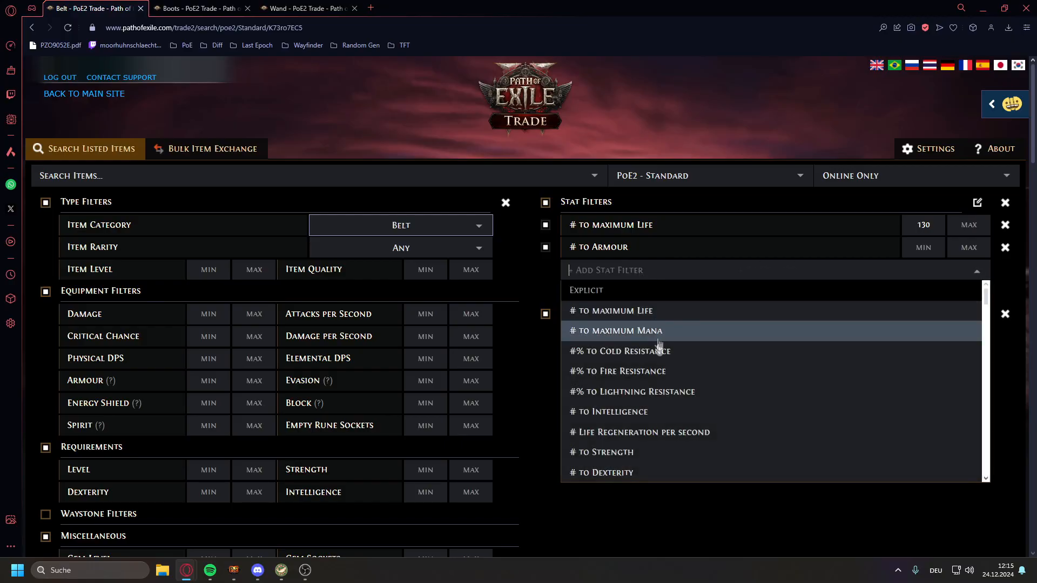
type("ar")
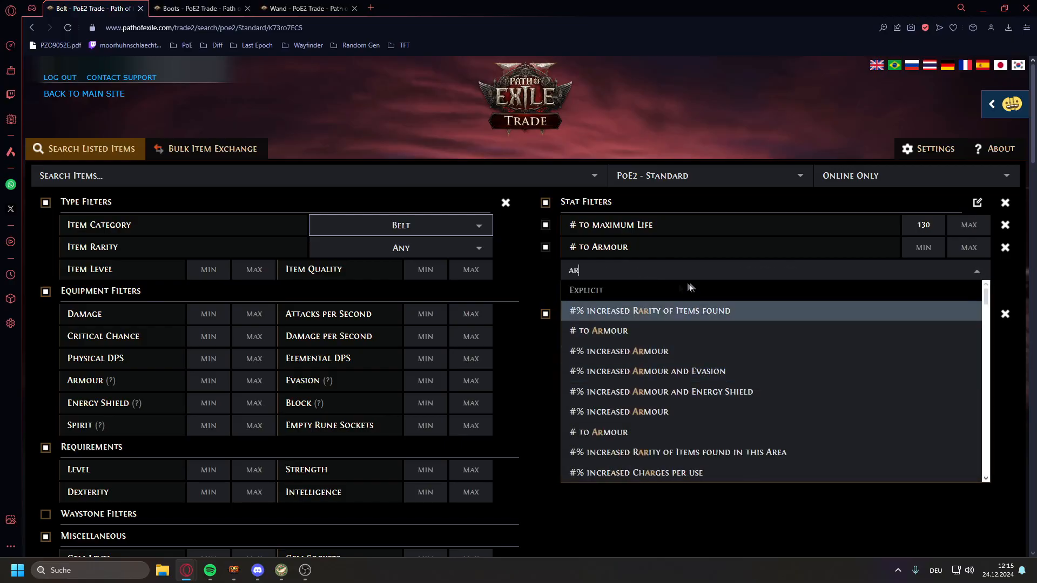
left_click(537, 363)
Run the belt search with the maximum Life and Armour stat filters
scroll(658, 262, "down", 10)
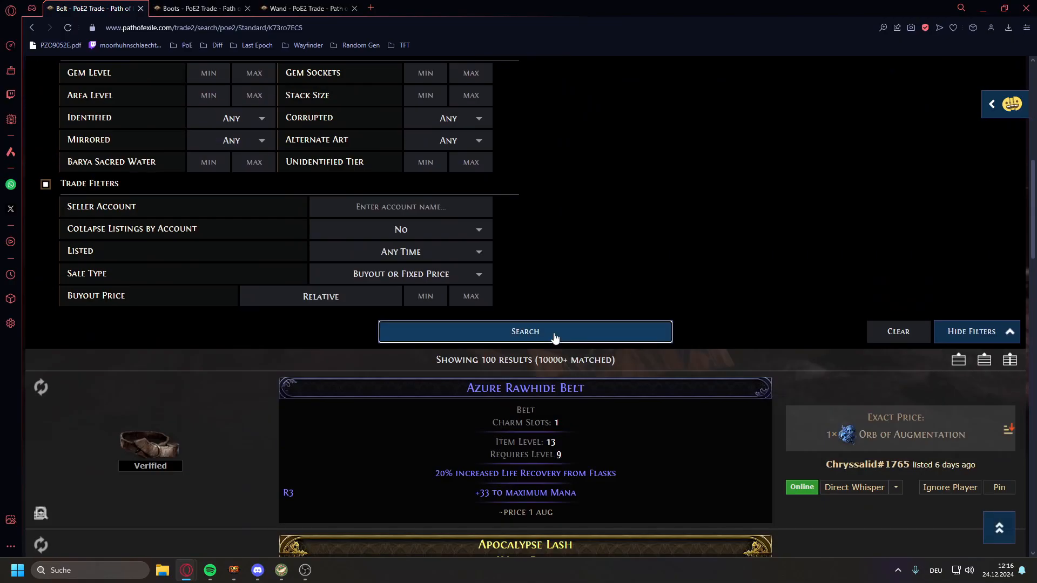
left_click(572, 332)
scroll(632, 357, "up", 10)
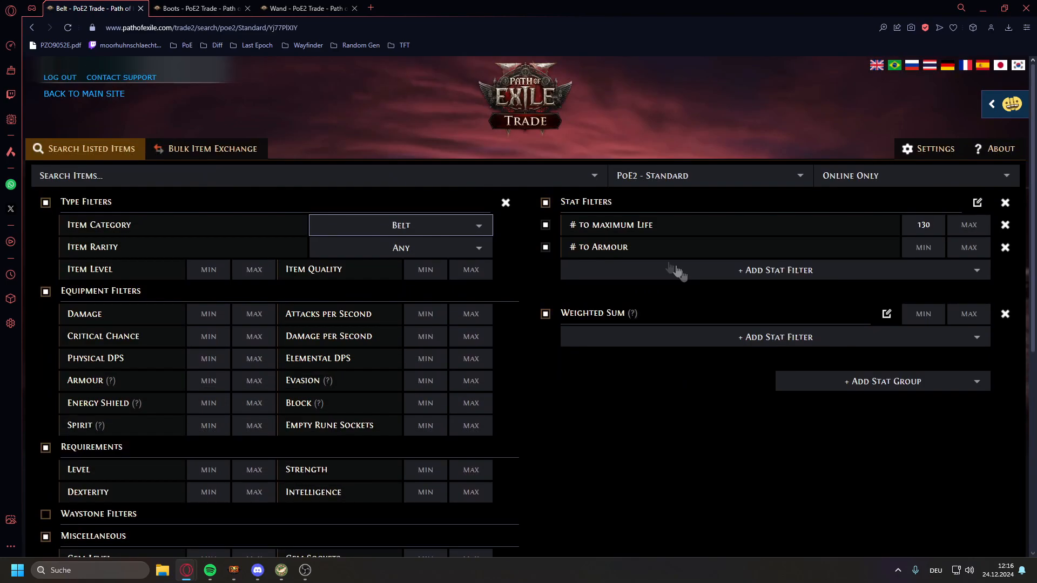
Replace the armour stat filter with the other # to Armour variant and rerun the belt search
left_click(628, 250)
left_click(613, 311)
scroll(661, 270, "down", 7)
left_click(625, 476)
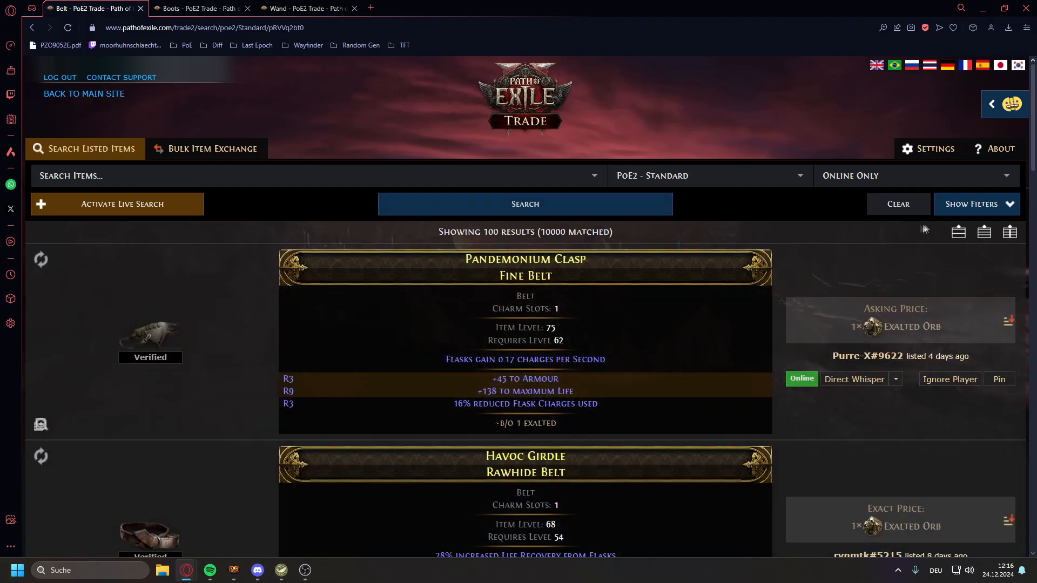
Show the search filters again and set the # to Armour filter's minimum to 100
left_click(944, 213)
left_click(918, 251)
type("100")
left_click(659, 435)
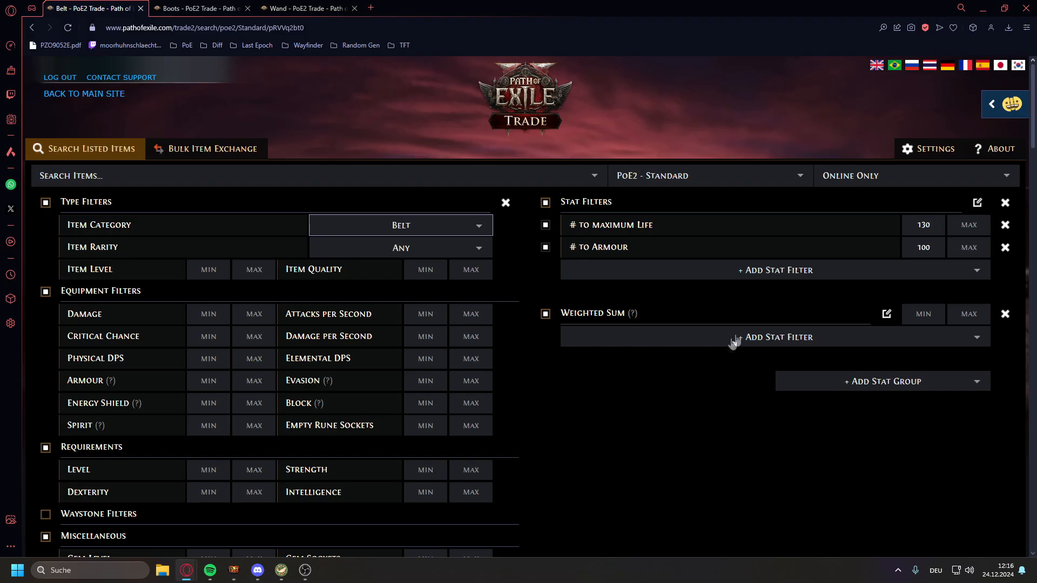
Add an implicit # to Armour stat filter and run the belt search with it
left_click(728, 279)
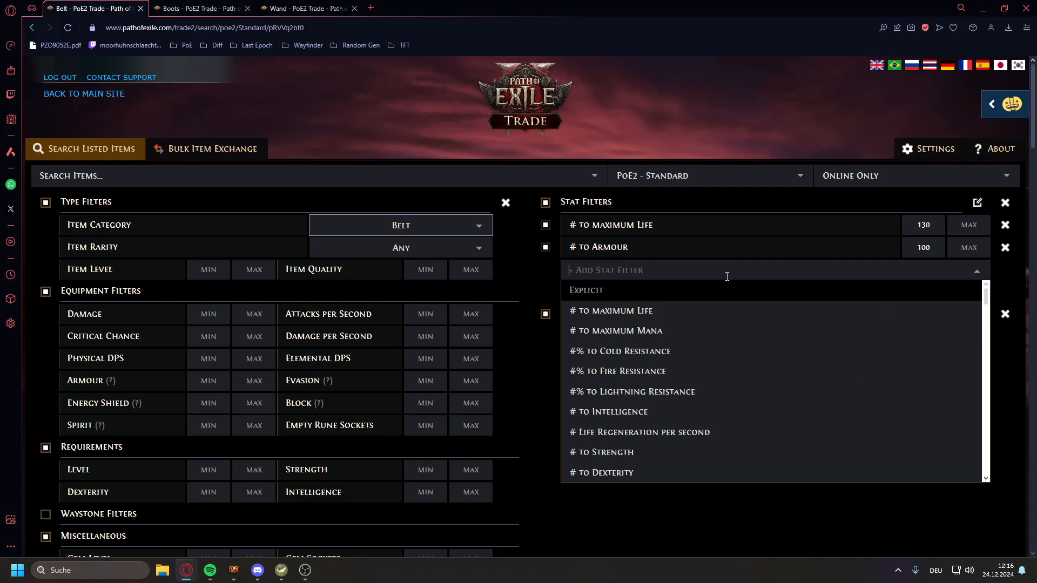
type("-")
type("imp")
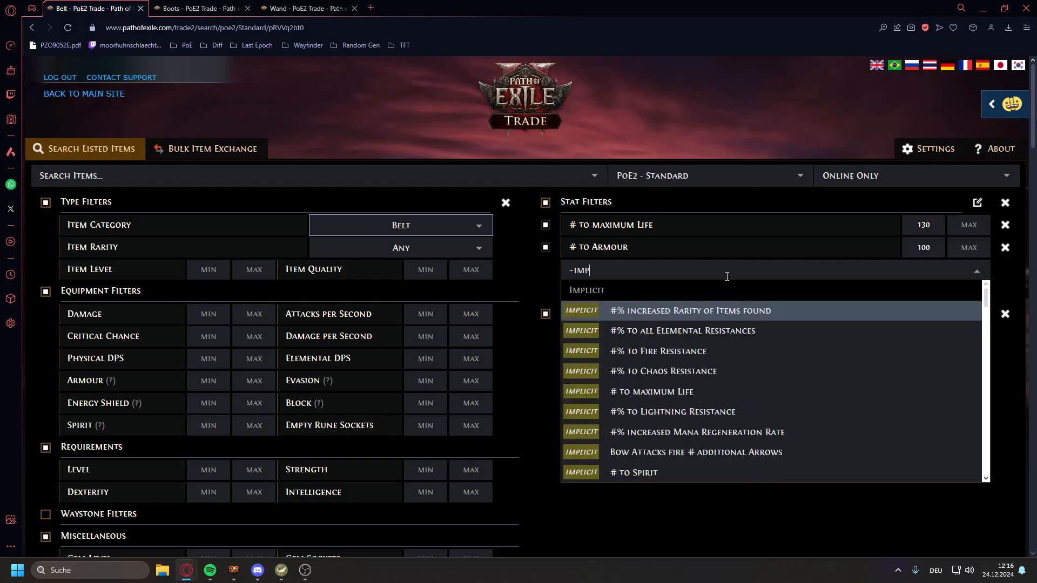
type("licit to ar")
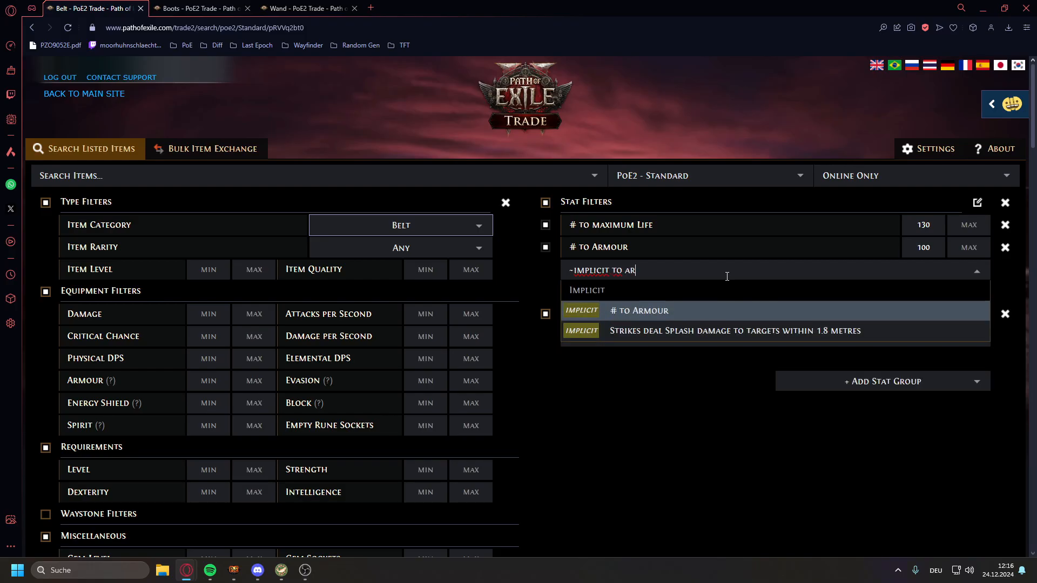
left_click(721, 307)
left_click(923, 247)
key("Return")
scroll(573, 302, "down", 1)
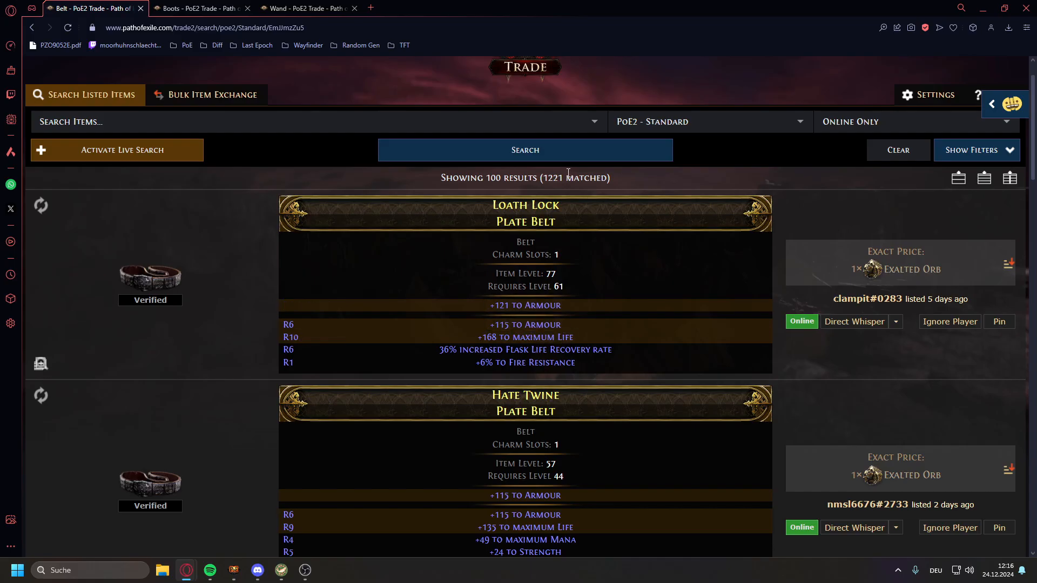
Show the filters again and disable the explicit and implicit # to Armour entries in Stat Filters
left_click(939, 147)
left_click(546, 193)
left_click(545, 216)
Add a Count stat group containing both explicit # to Armour variants and the implicit # to Armour stat
left_click(858, 351)
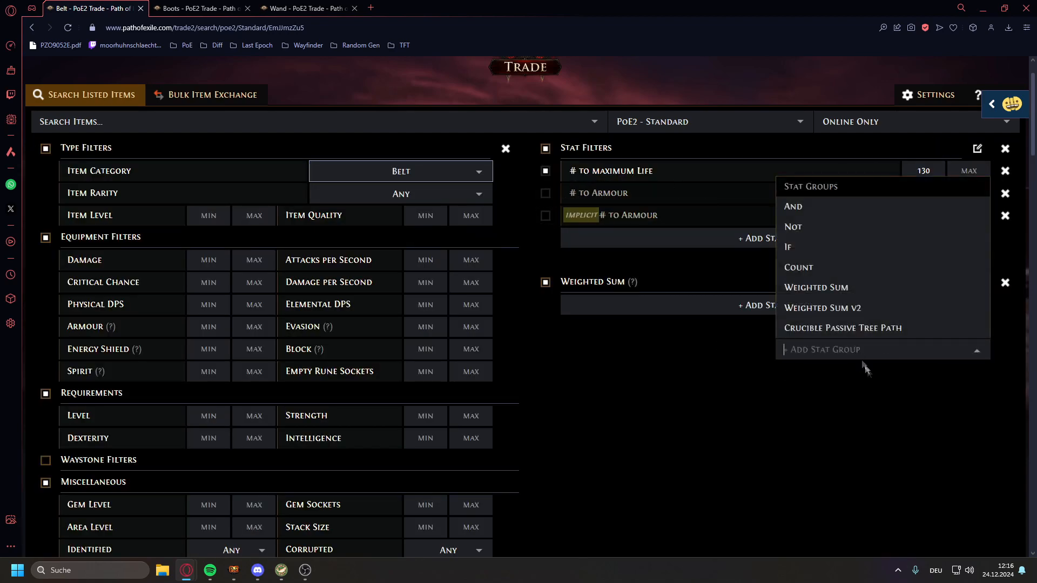
left_click(815, 269)
left_click(770, 373)
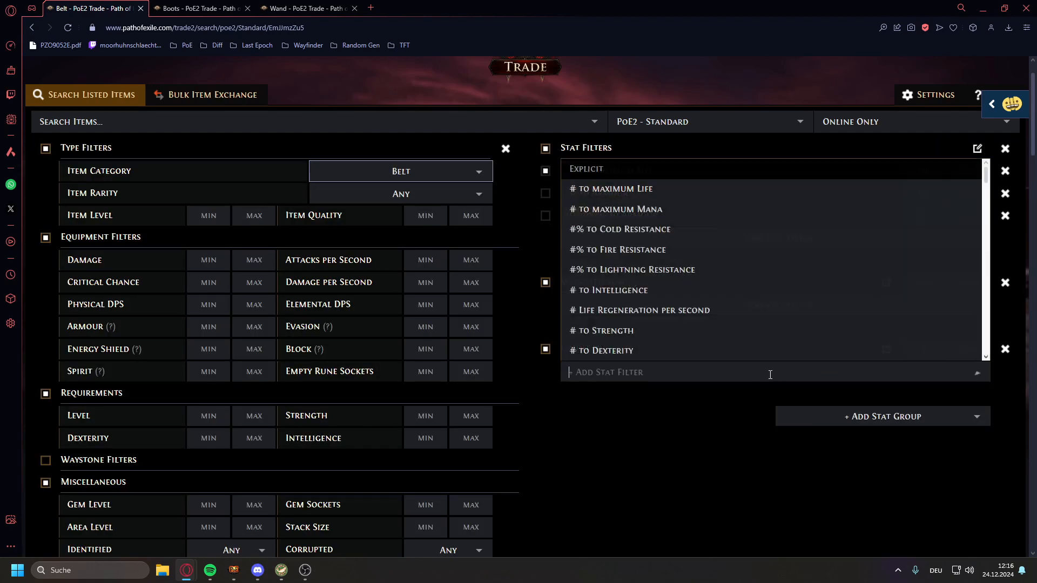
left_click(627, 394)
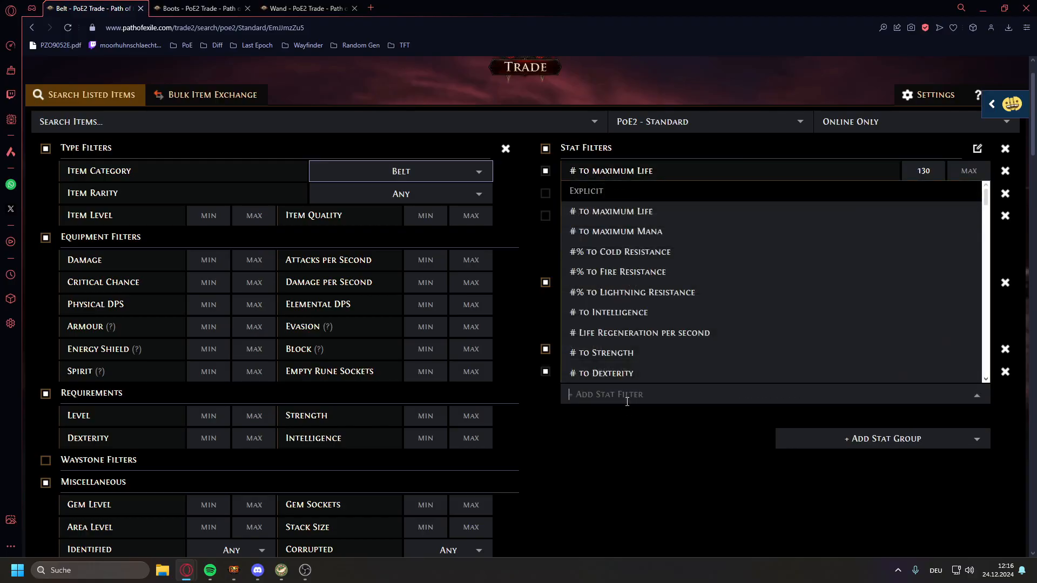
type("to arm")
left_click(694, 380)
left_click(696, 416)
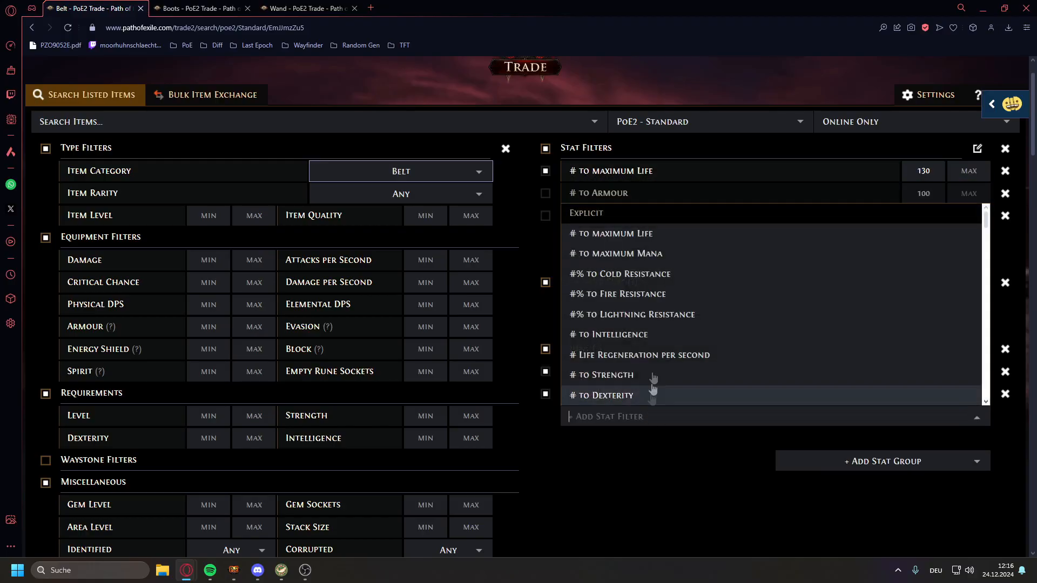
type("to arm")
left_click(657, 339)
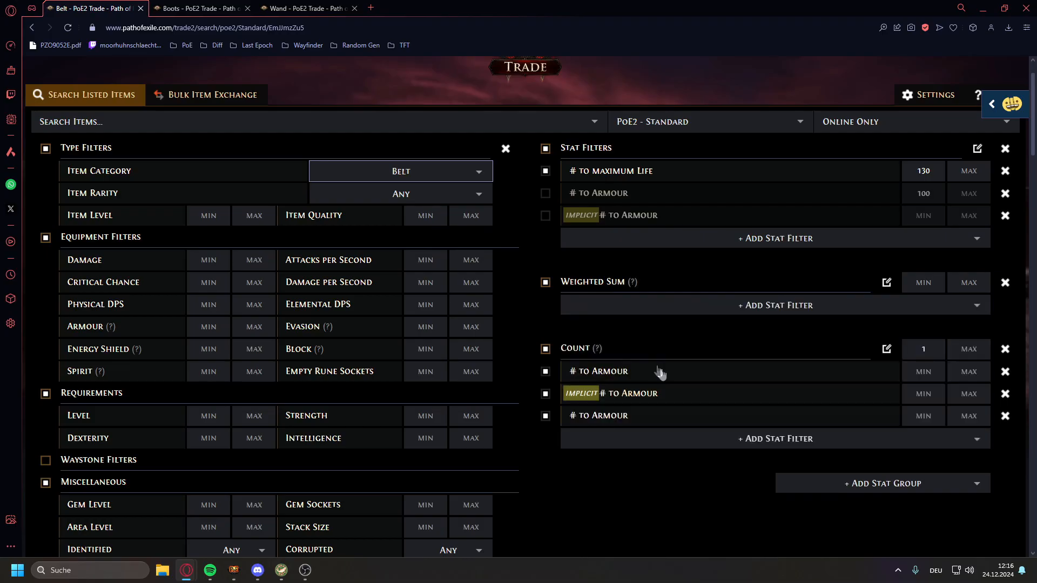
Try a minimum of 2 for the Count group while toggling its armour filters, and return the minimum to 1
double_click(927, 350)
type("2")
left_click(545, 373)
left_click(545, 372)
double_click(546, 417)
left_click_drag(932, 351, 882, 358)
type("1")
left_click(667, 480)
Set the minimum of all three # to Armour filters in the Count group to 100
left_click(921, 394)
left_click(862, 393)
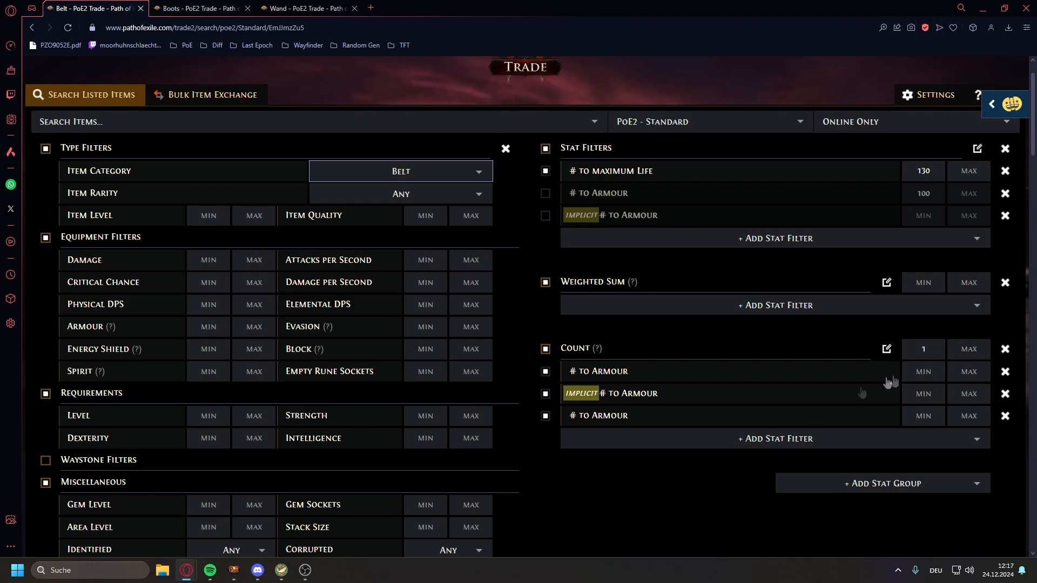
left_click(929, 373)
type("1")
left_click(928, 392)
type("100")
left_click(921, 414)
type("100")
Add the #% to Cold, Fire and Lightning Resistance stats to the Weighted Sum group
scroll(767, 395, "up", 1)
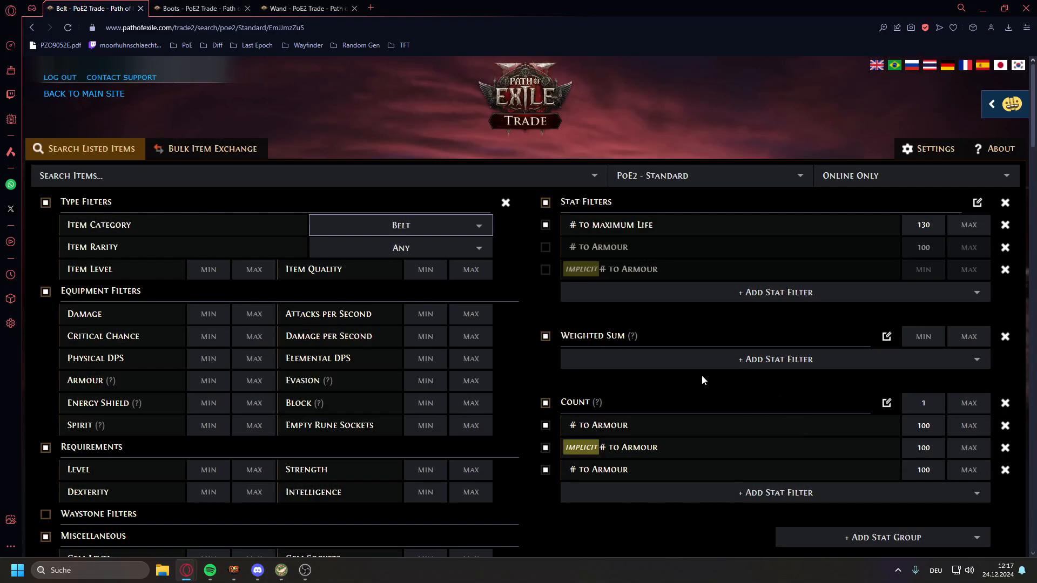
left_click(759, 368)
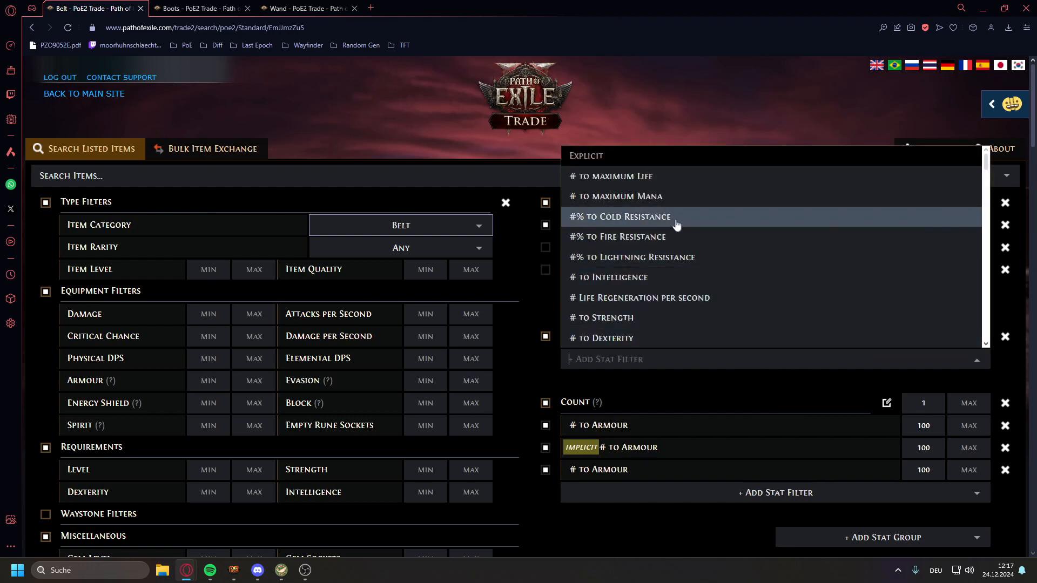
left_click(676, 222)
left_click(734, 376)
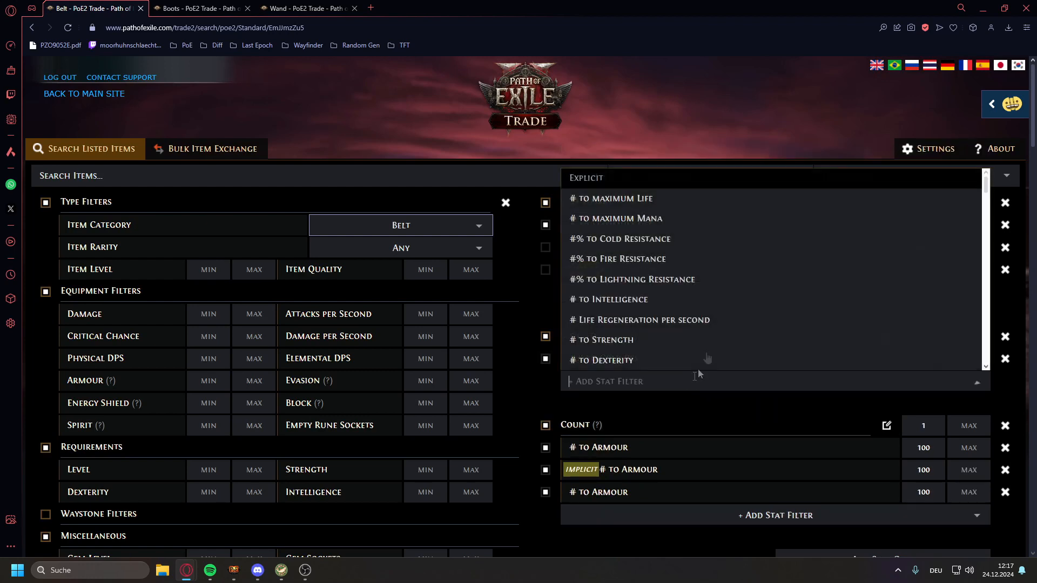
left_click(677, 270)
left_click(689, 404)
left_click(699, 299)
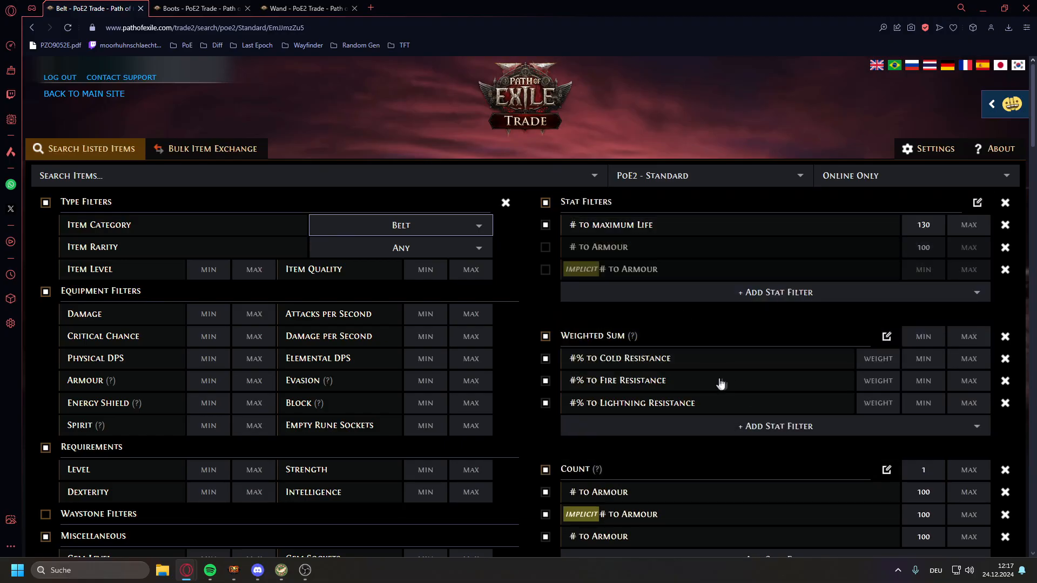
Add the explicit #% to Chaos Resistance stat to the Weighted Sum group
left_click(702, 424)
type("chaos")
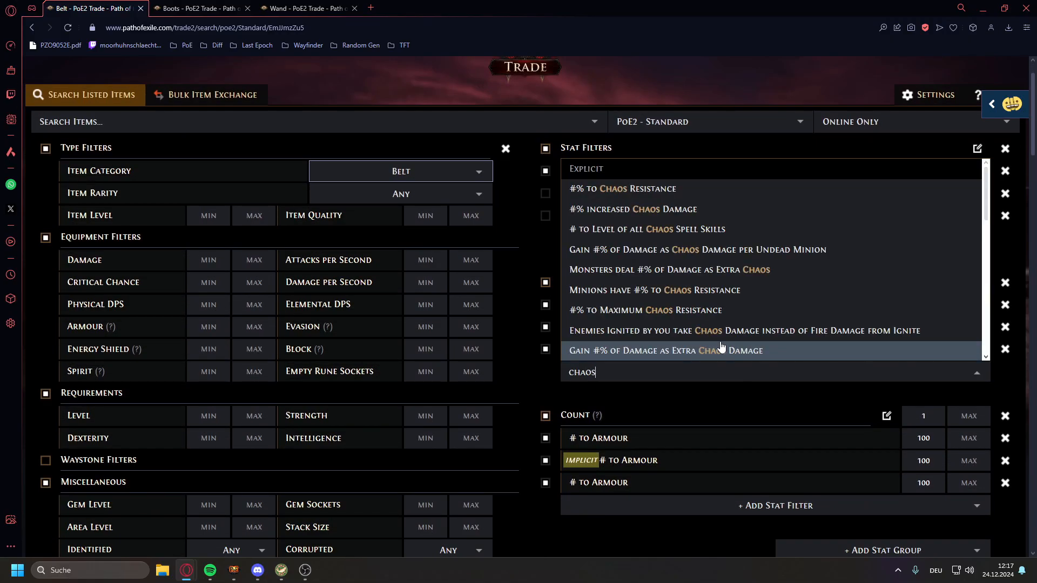
left_click(714, 198)
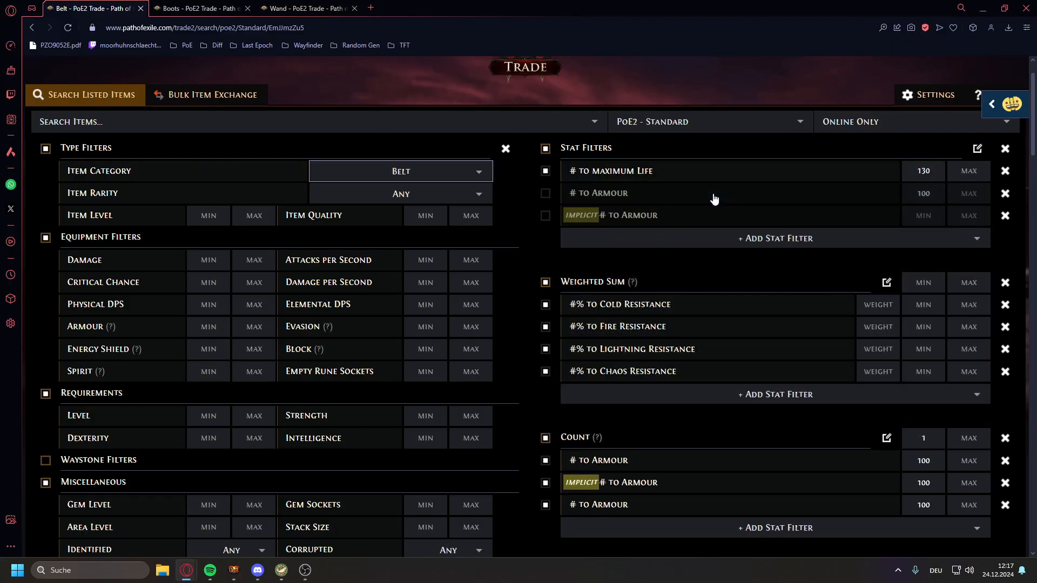
Set the Weighted Sum group's minimum to 60 and run the search
left_click(927, 286)
type("60")
key("Return")
Examine the armour, maximum life, resistance and Sum values of the listed belts
scroll(681, 297, "down", 2)
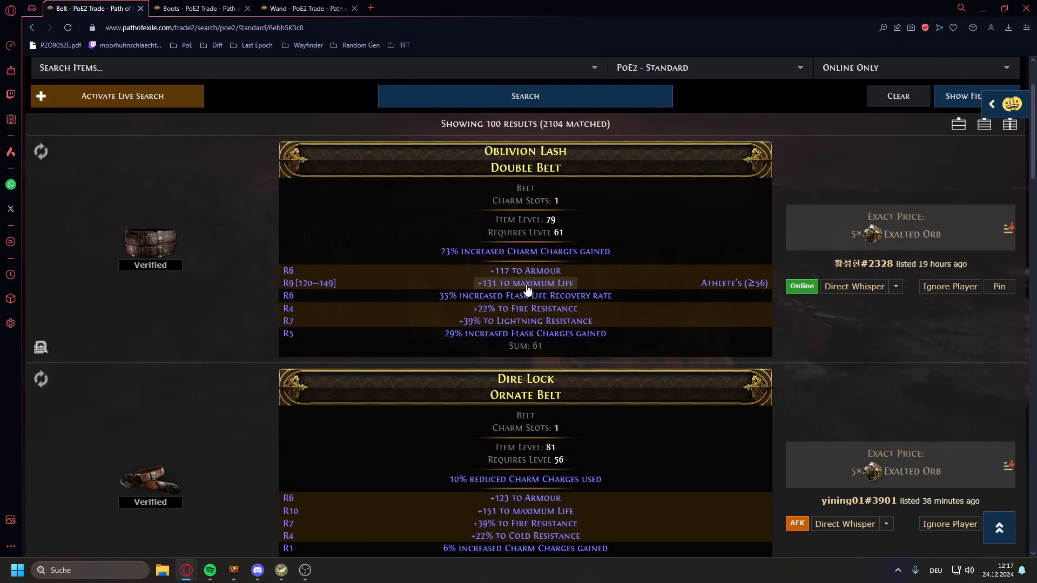
scroll(540, 277, "down", 1)
scroll(540, 277, "down", 8)
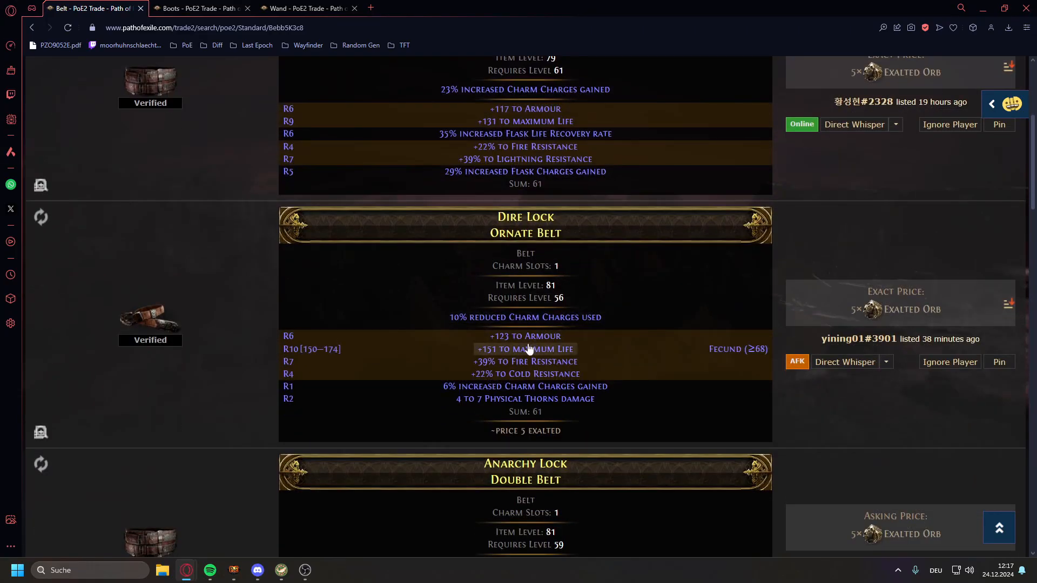
scroll(529, 268, "down", 4)
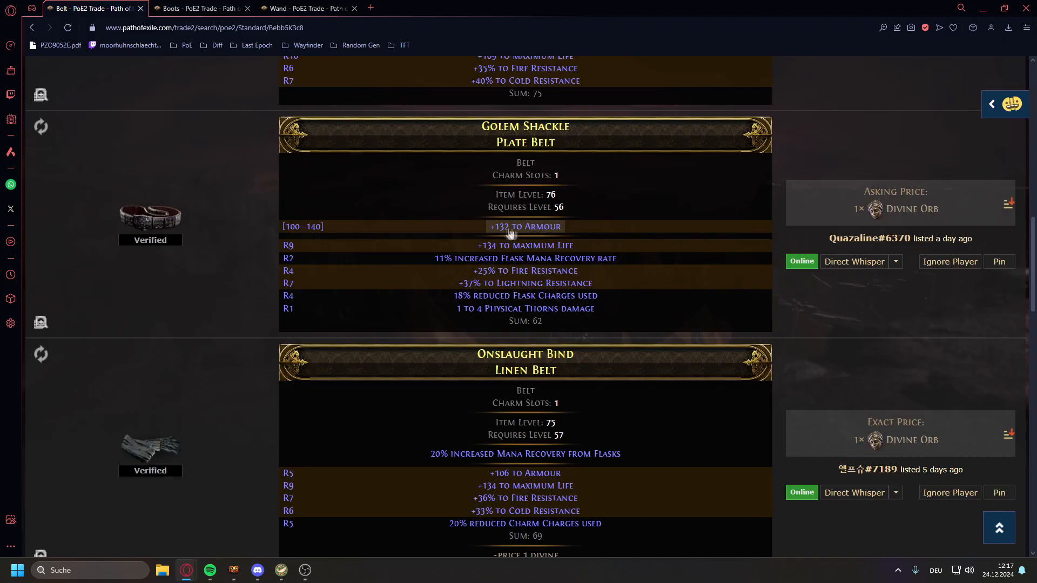
scroll(527, 233, "up", 5)
scroll(550, 320, "up", 10)
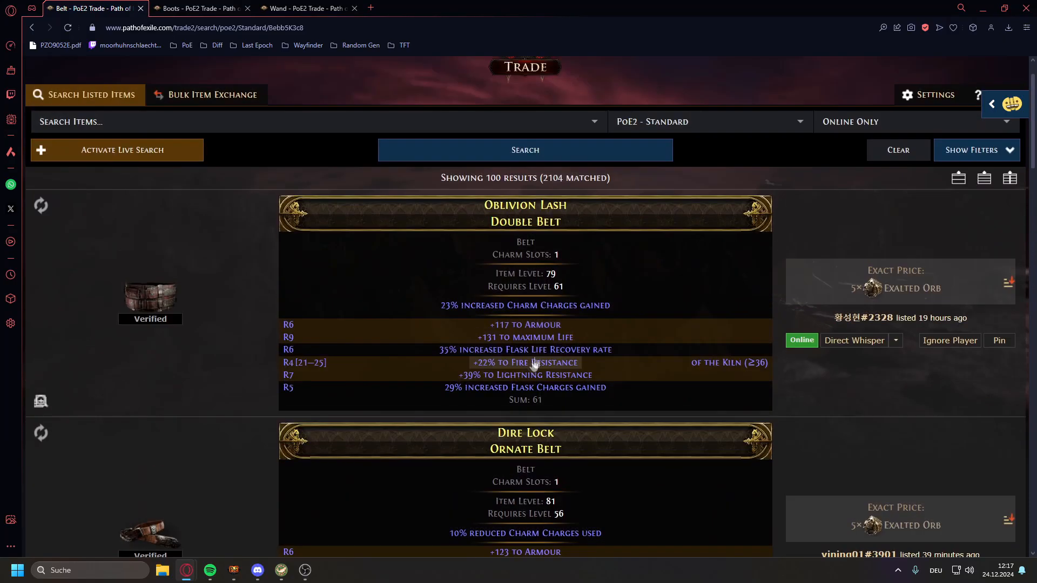
scroll(562, 328, "down", 2)
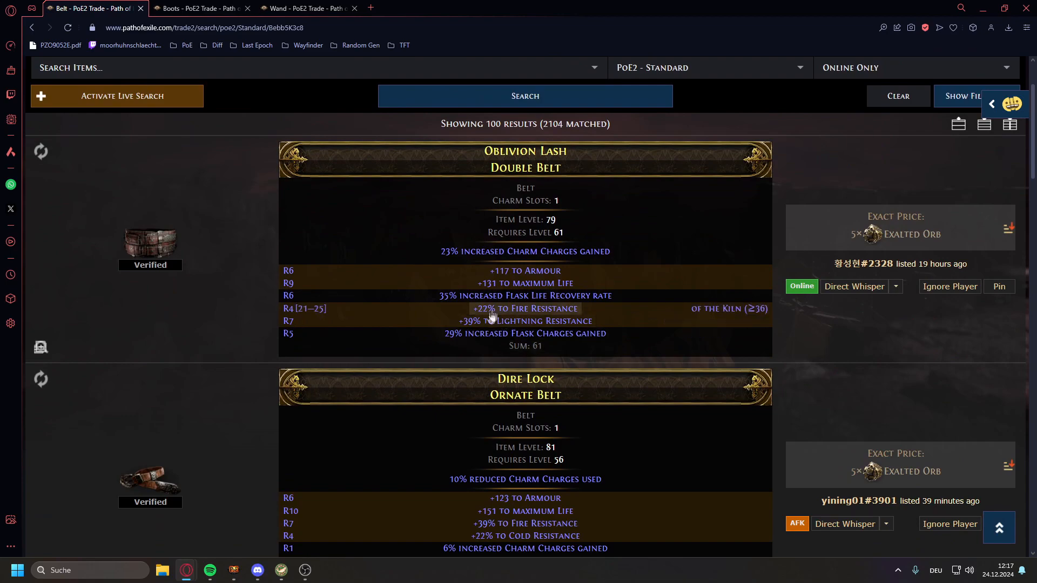
Sort the belt listings by their weighted Sum, highest first
key("F5")
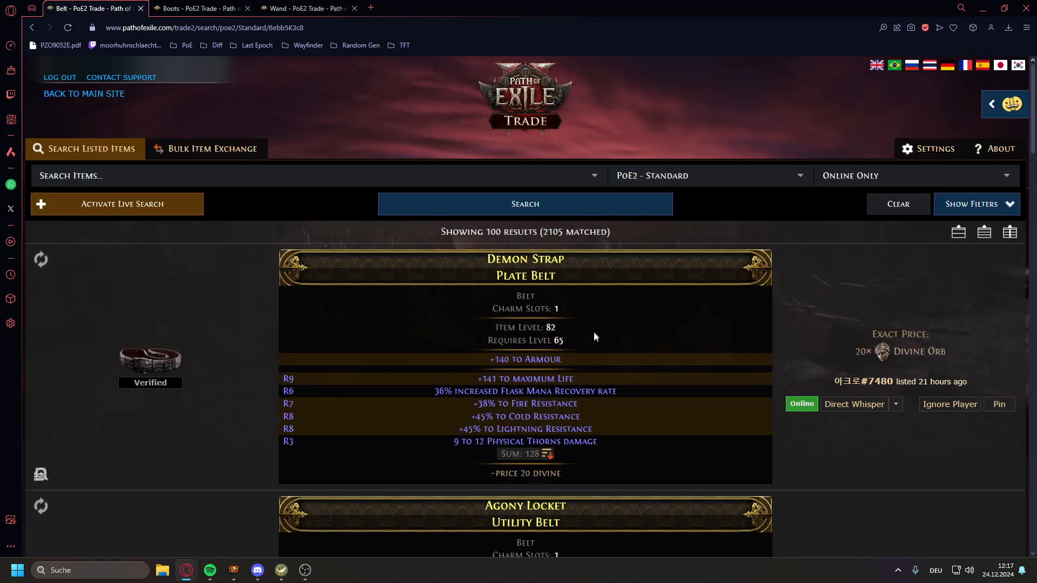
scroll(591, 339, "down", 2)
scroll(569, 322, "up", 4)
Show the filters again and set the Weighted Sum group's minimum to 90
left_click(974, 204)
scroll(854, 212, "down", 2)
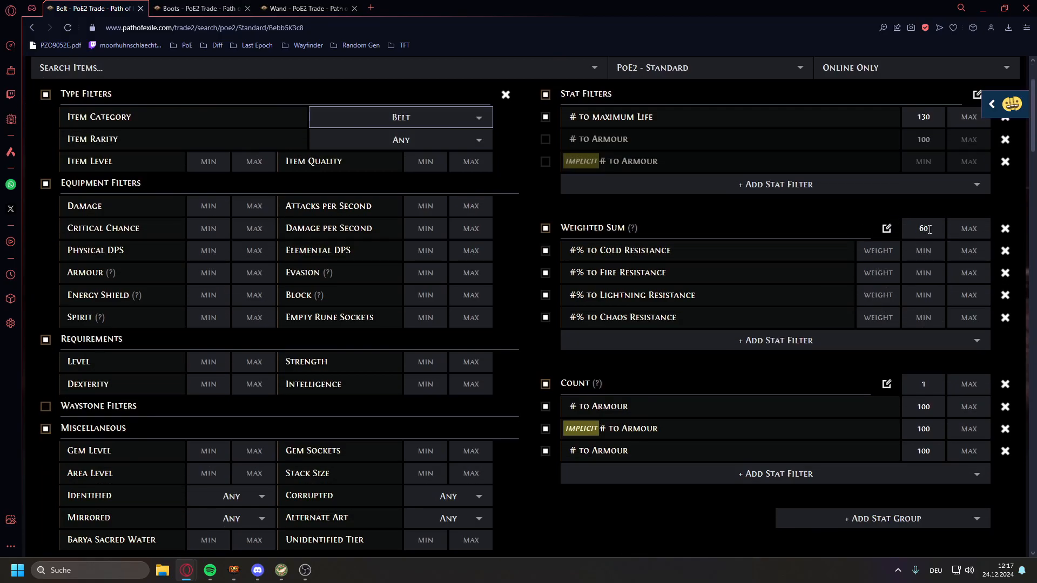
left_click_drag(923, 234, 913, 233)
scroll(925, 248, "down", 1)
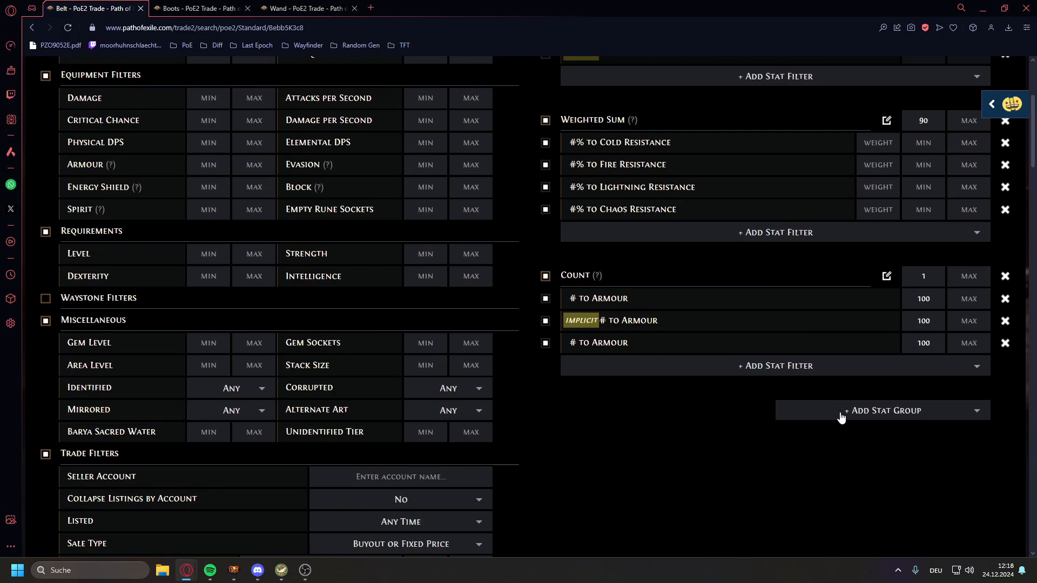
scroll(756, 293, "up", 3)
scroll(728, 293, "up", 2)
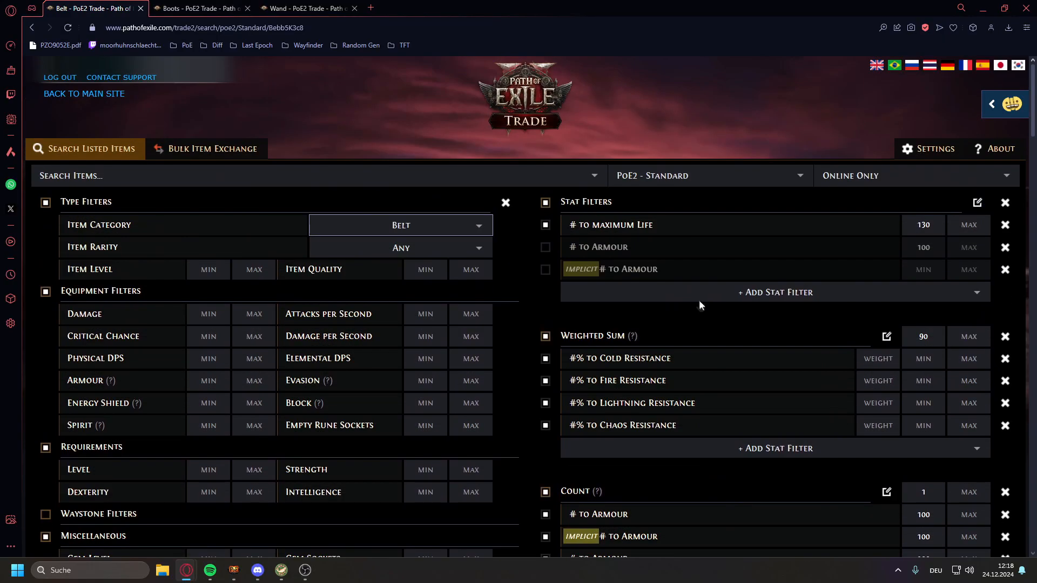
left_click(702, 298)
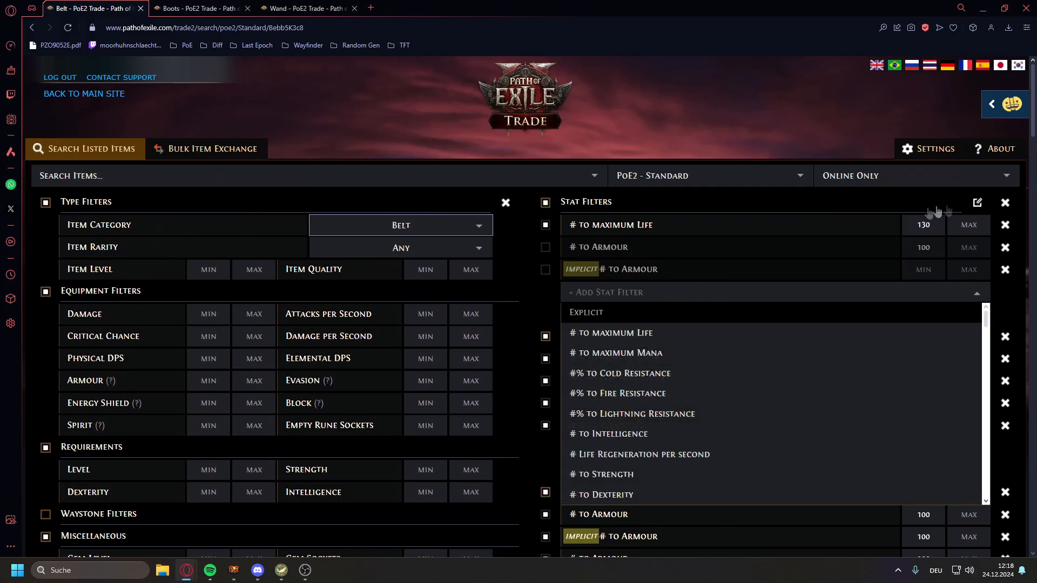
left_click(976, 204)
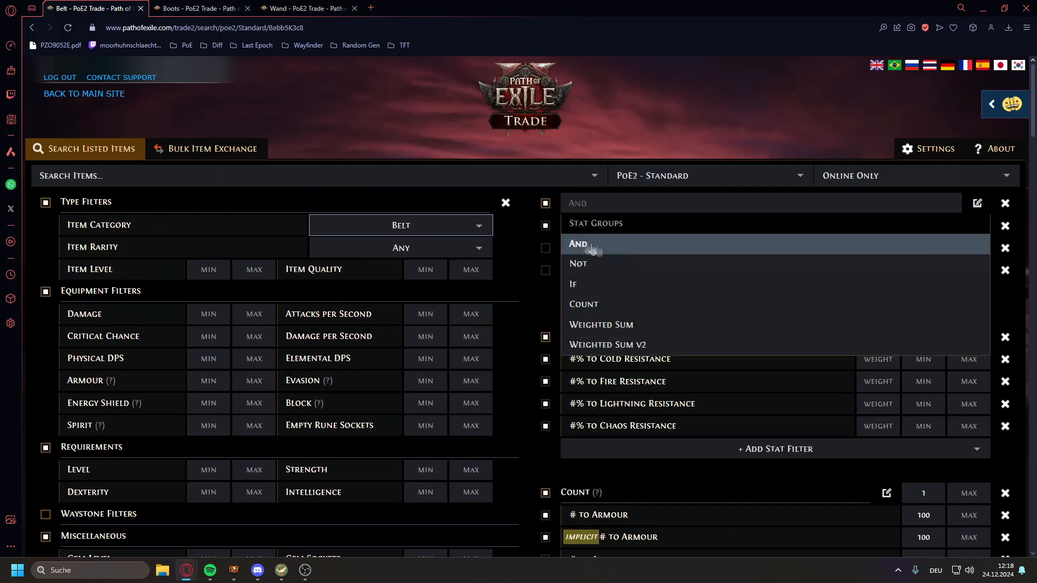
left_click(528, 242)
Add a #% to Cold Resistance filter with a minimum of 40 to the main stat group and run the search
left_click(641, 294)
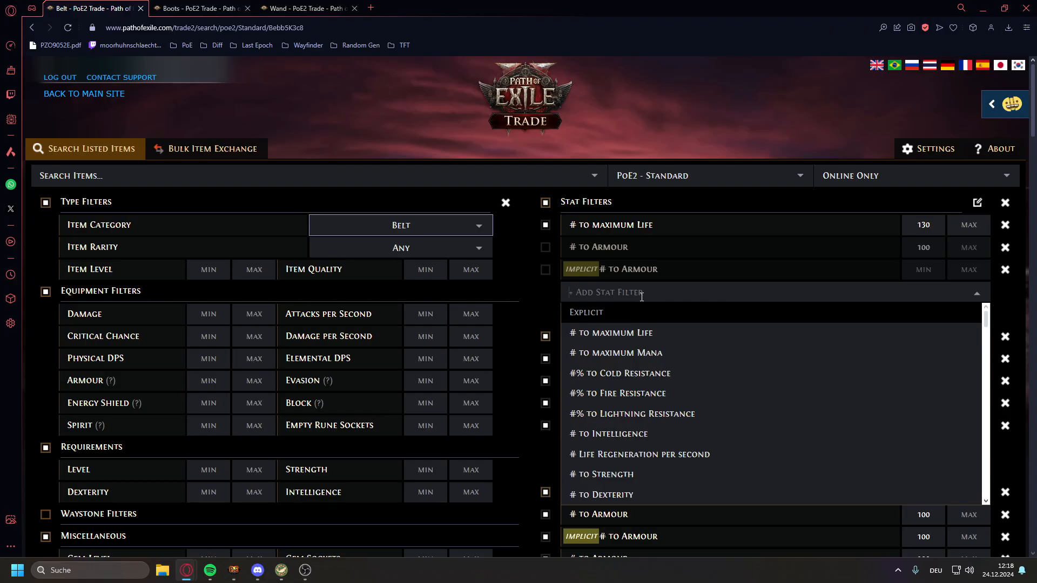
type("cold res")
left_click(641, 334)
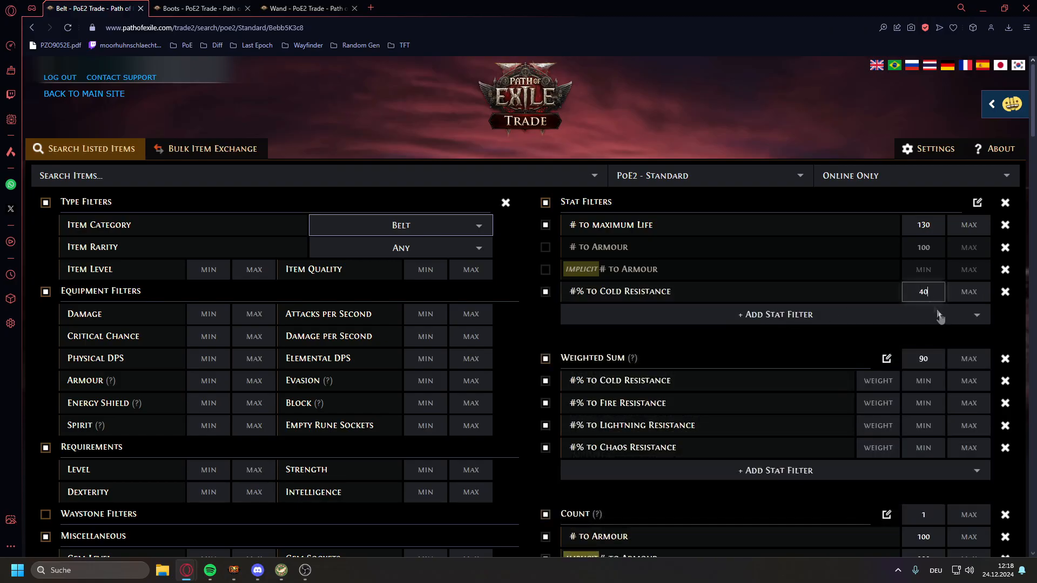
key("Return")
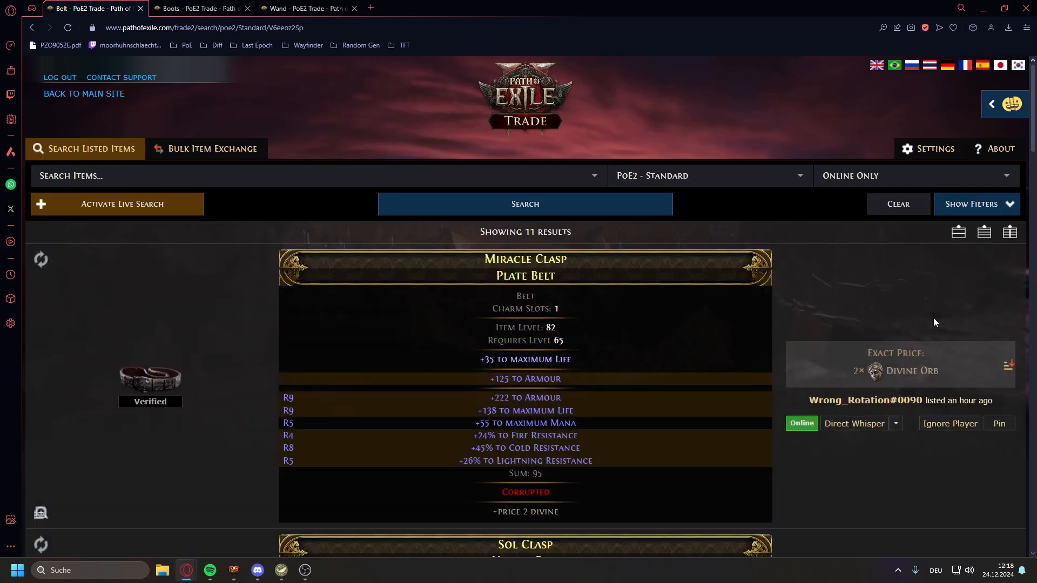
Examine the resistances and Sum values of the resulting belts, and reopen the filters to review the stat groups
scroll(801, 303, "down", 1)
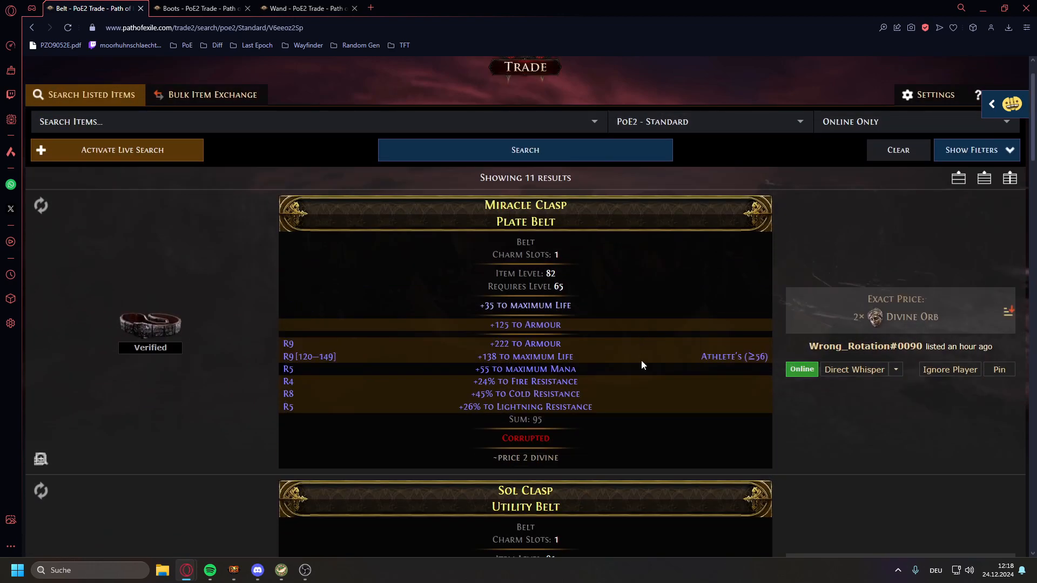
scroll(632, 362, "down", 2)
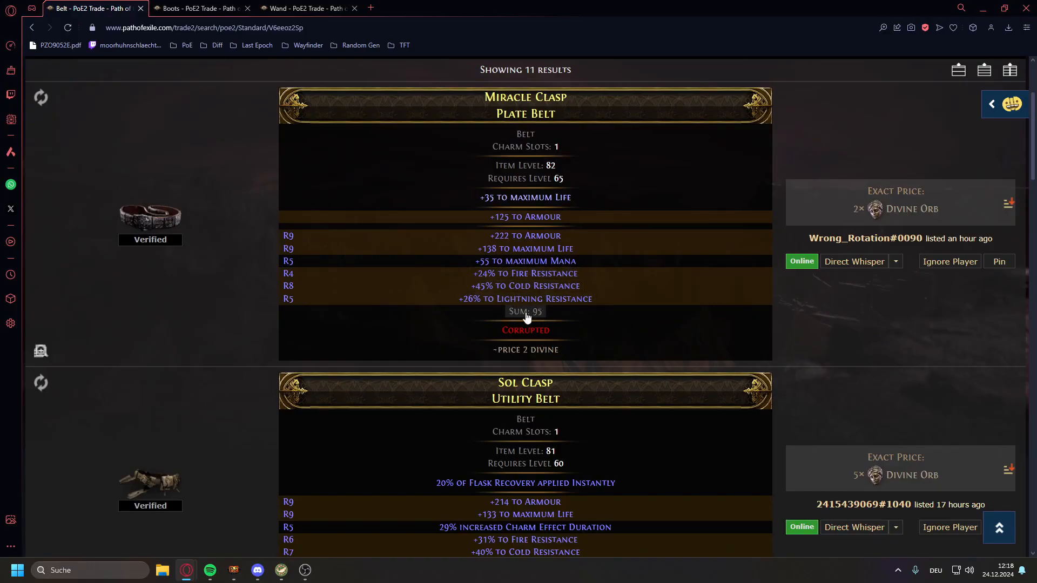
scroll(527, 319, "down", 2)
scroll(527, 319, "up", 5)
left_click(941, 209)
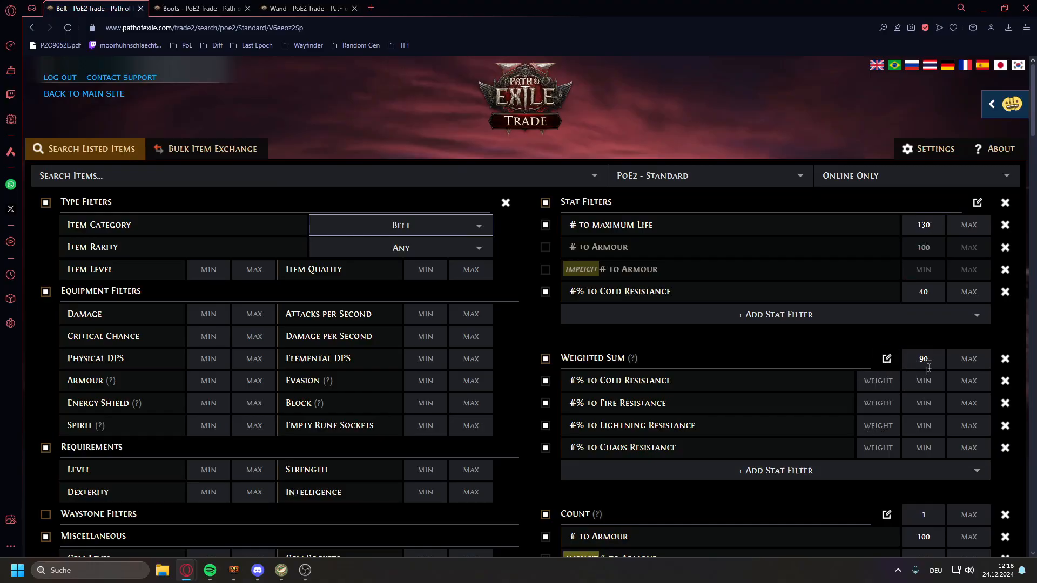
left_click(927, 286)
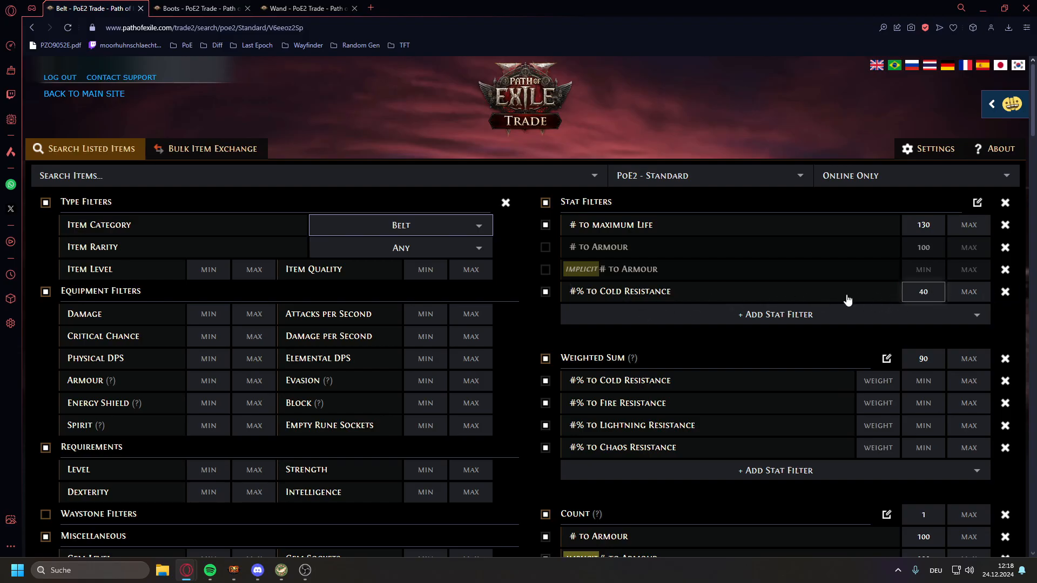
scroll(835, 291, "down", 2)
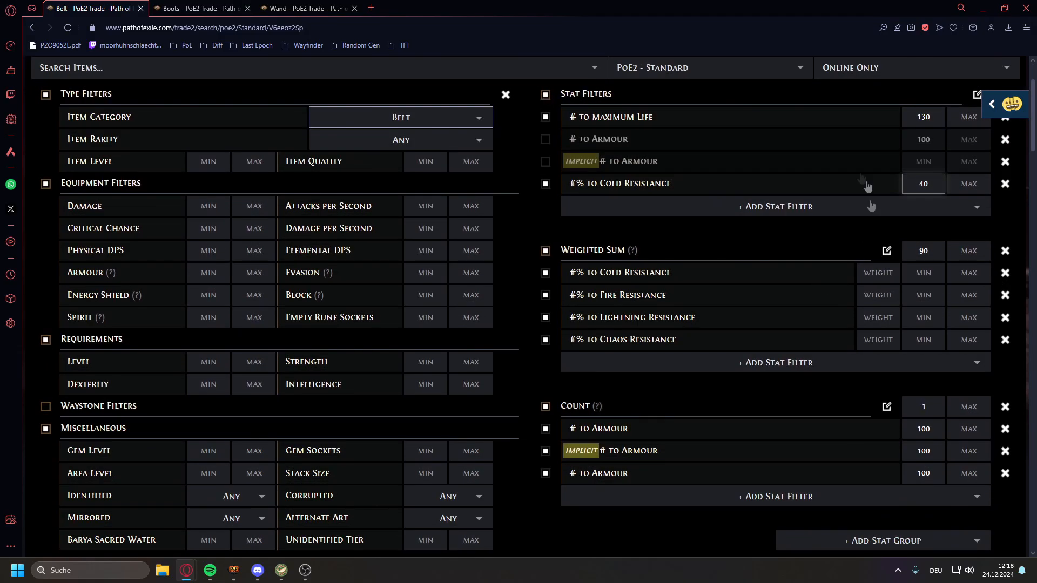
scroll(831, 243, "down", 5)
scroll(832, 243, "up", 8)
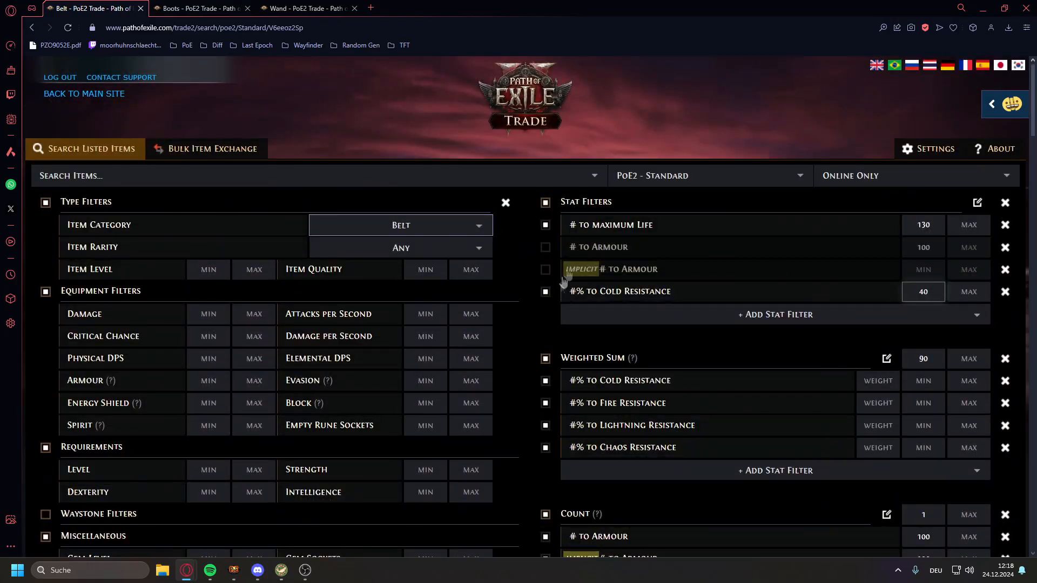
scroll(609, 323, "down", 1)
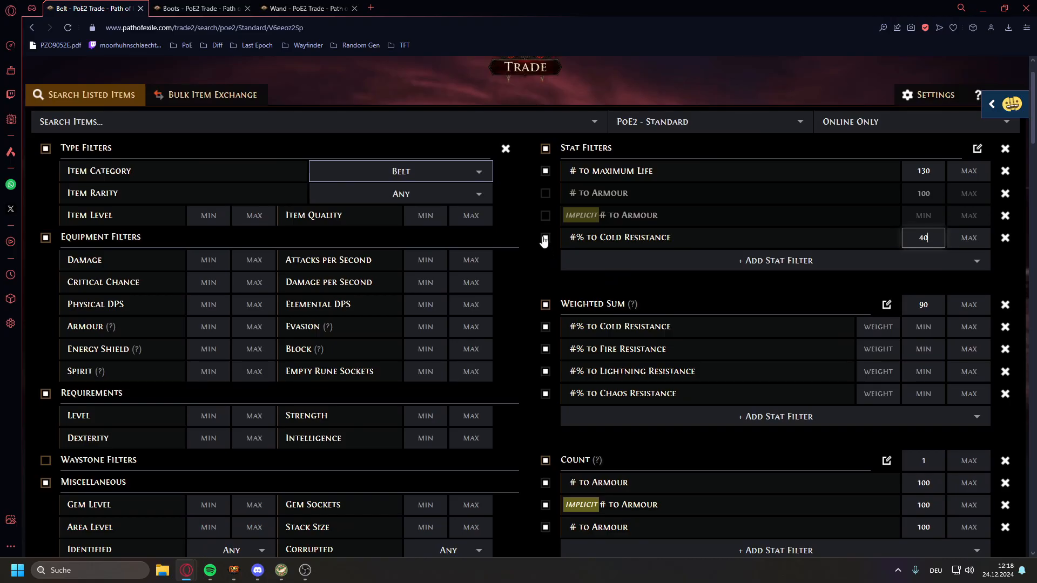
Disable the #% to Cold Resistance filter in the main stat group and add a second Weighted Sum group with a minimum of 40
left_click(686, 243)
scroll(692, 293, "down", 5)
left_click(830, 325)
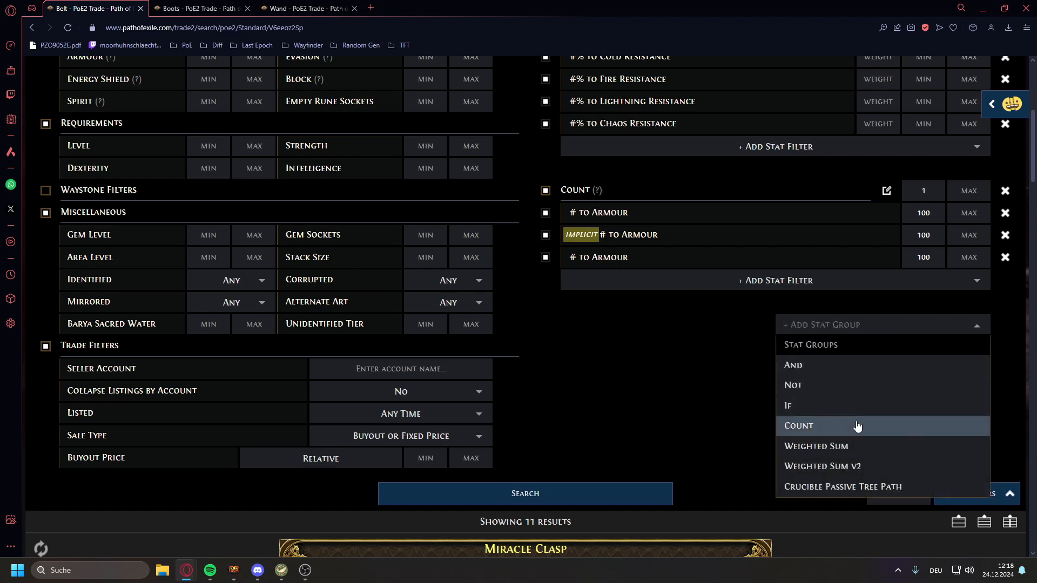
left_click(840, 448)
left_click(926, 326)
type("40")
Add the explicit and enchant #% to Cold Resistance stats to the second Weighted Sum group and run the search
left_click(784, 354)
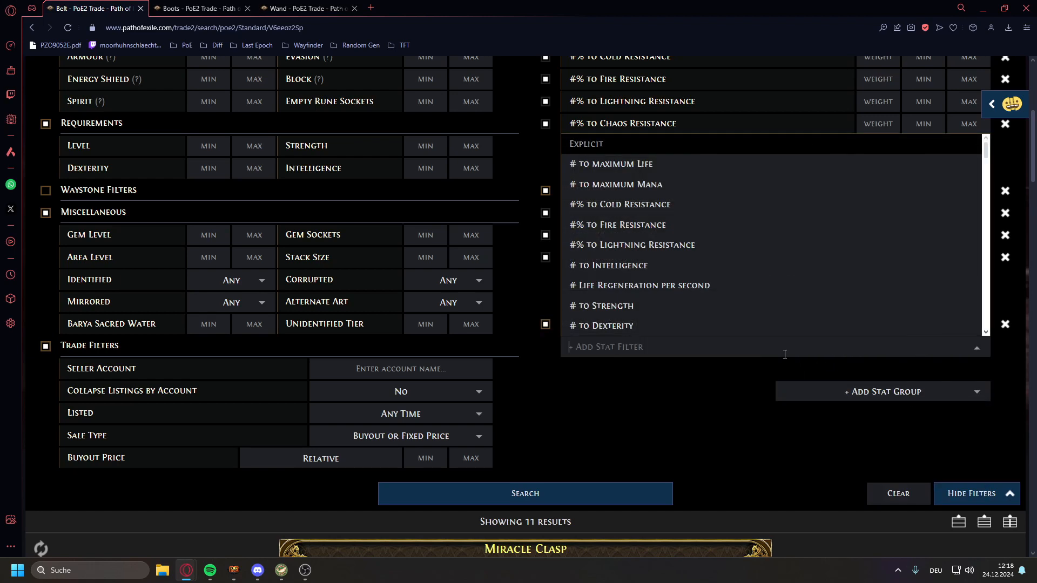
type("cold res")
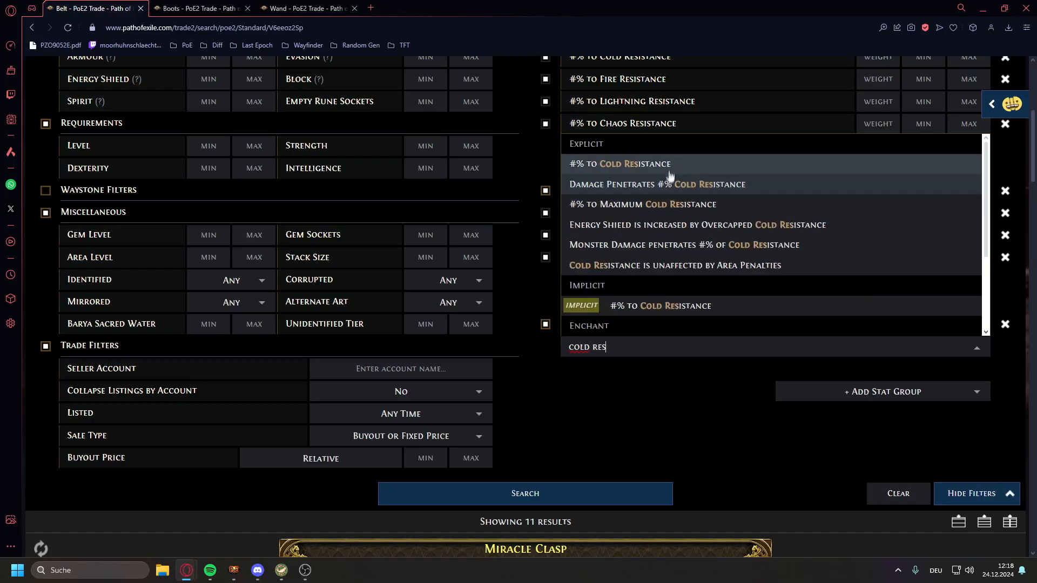
left_click(668, 169)
left_click(645, 372)
type("cold res")
scroll(647, 309, "down", 1)
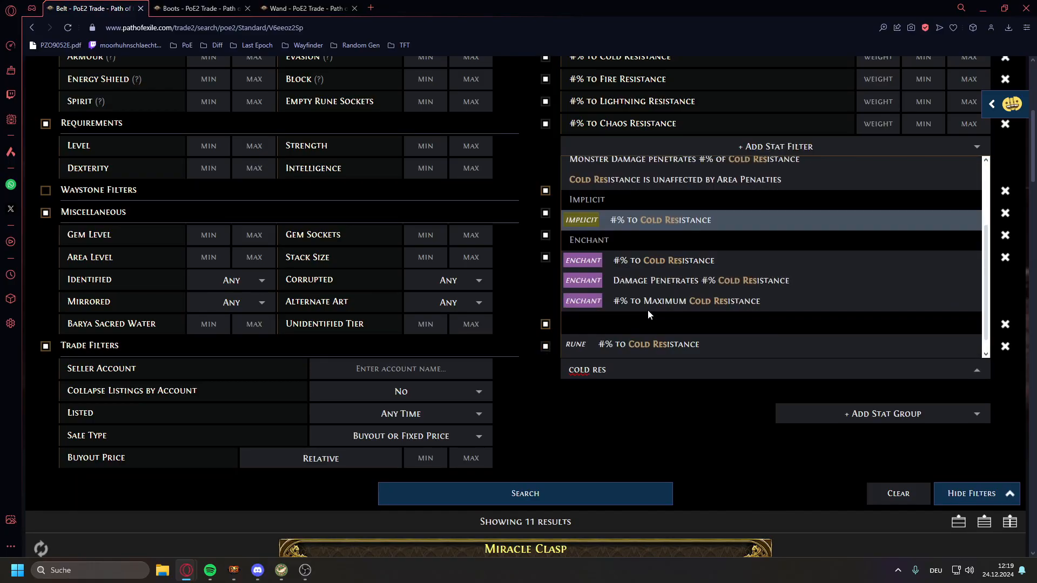
left_click(670, 260)
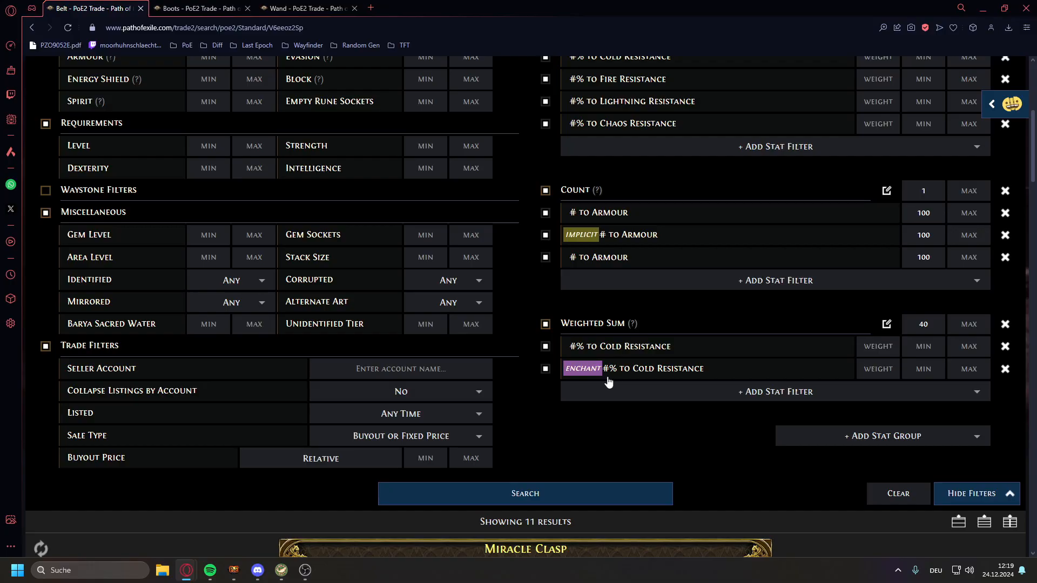
left_click(927, 354)
key("Return")
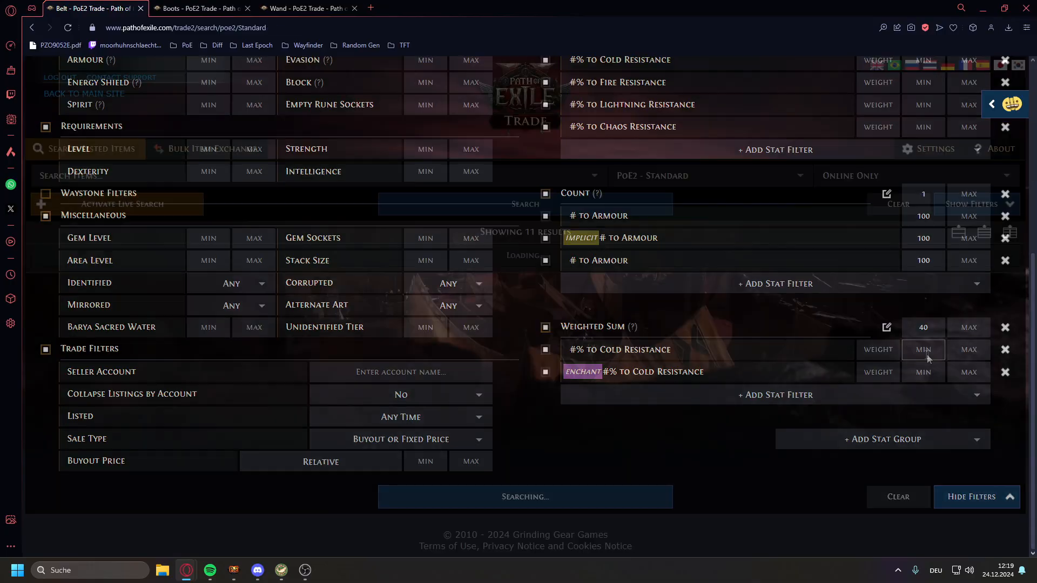
Examine the prices and both Sum values of the resulting belts, and reopen the filters to review the stat groups
scroll(634, 297, "down", 20)
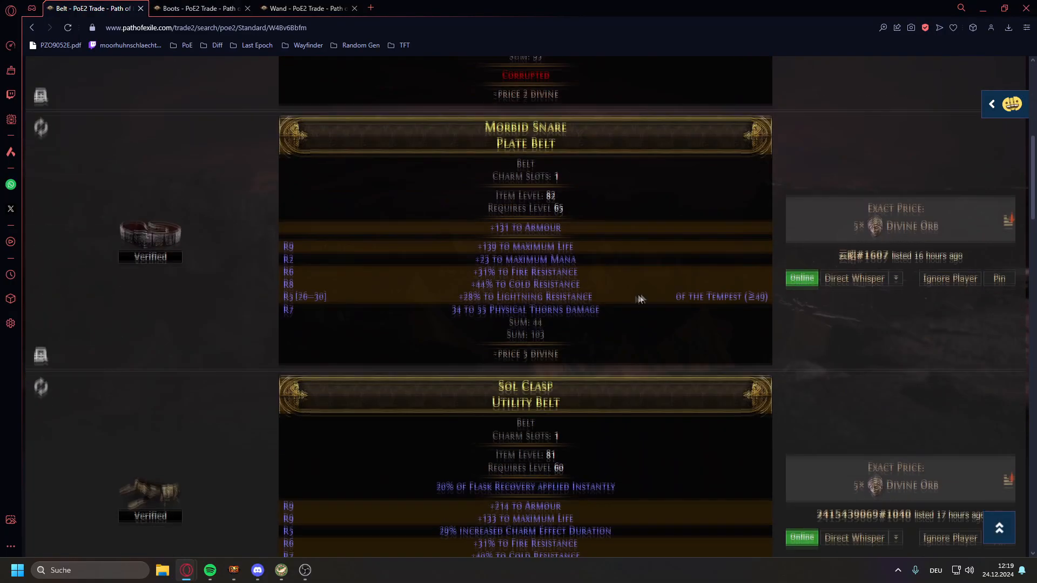
scroll(646, 289, "down", 5)
scroll(647, 284, "down", 5)
scroll(655, 294, "up", 8)
scroll(659, 299, "down", 11)
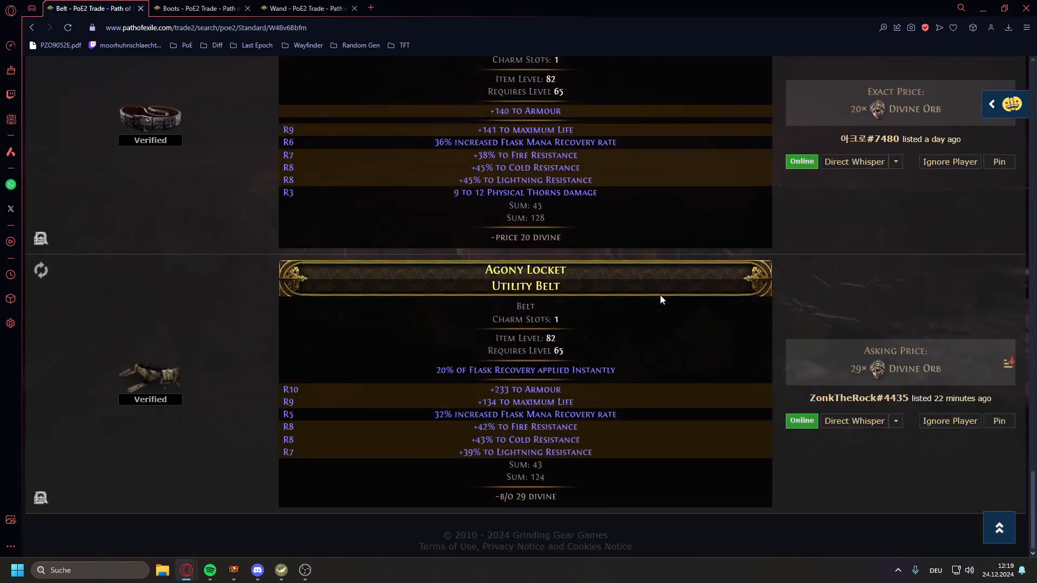
scroll(672, 303, "up", 20)
scroll(767, 305, "up", 20)
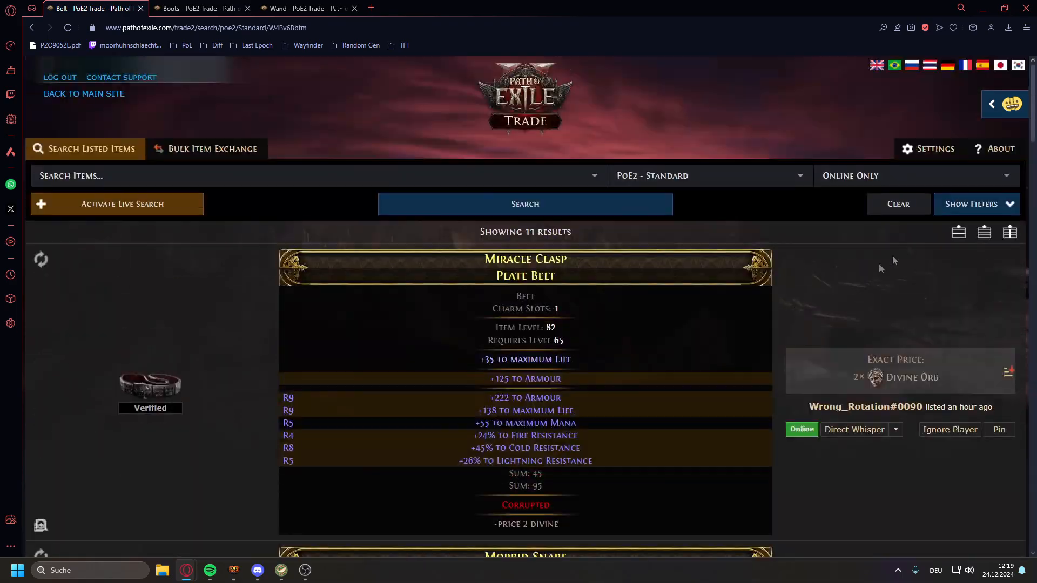
left_click(955, 203)
scroll(726, 416, "down", 7)
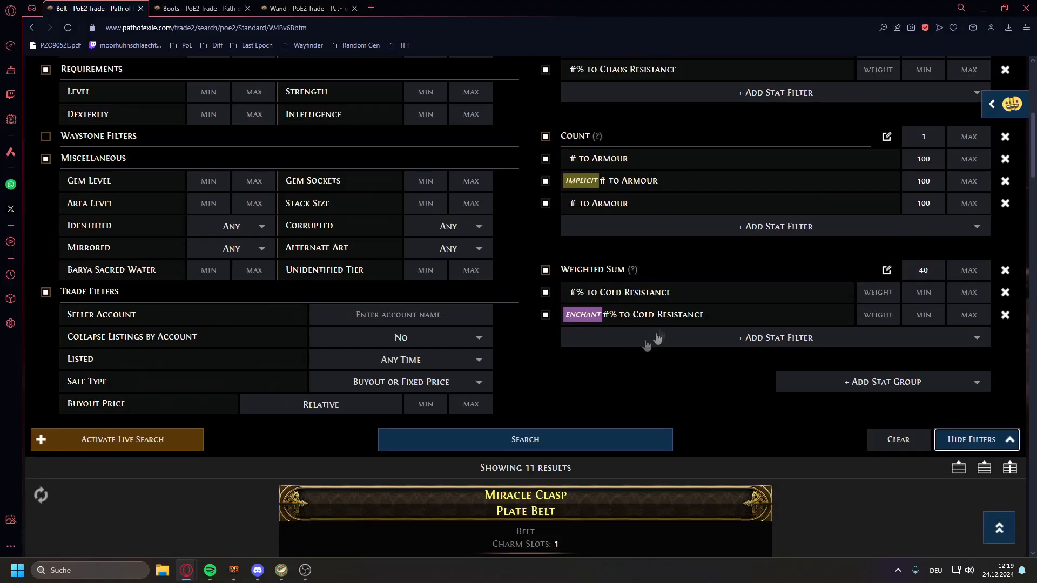
left_click(929, 275)
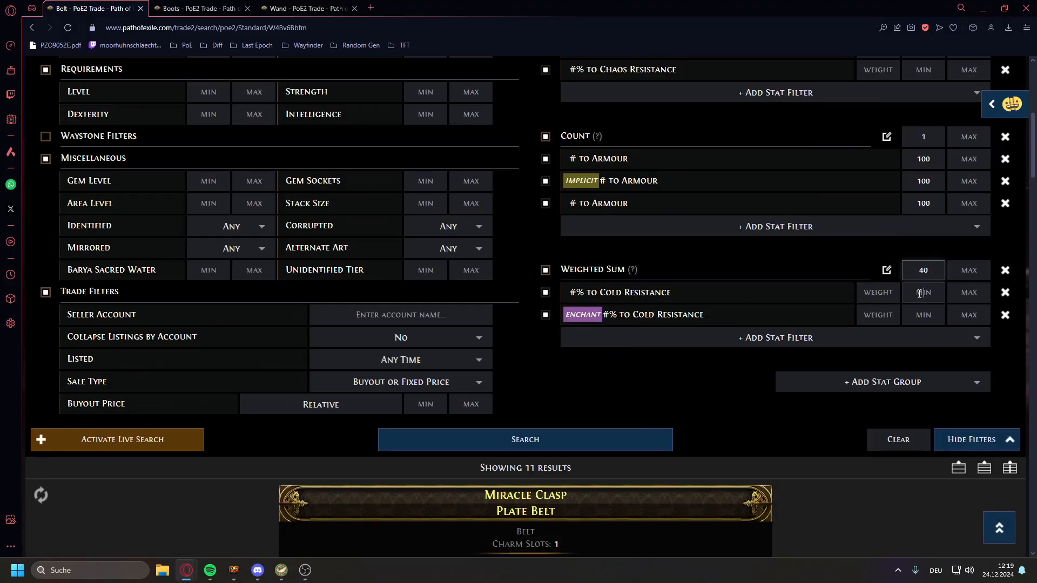
scroll(633, 376, "up", 3)
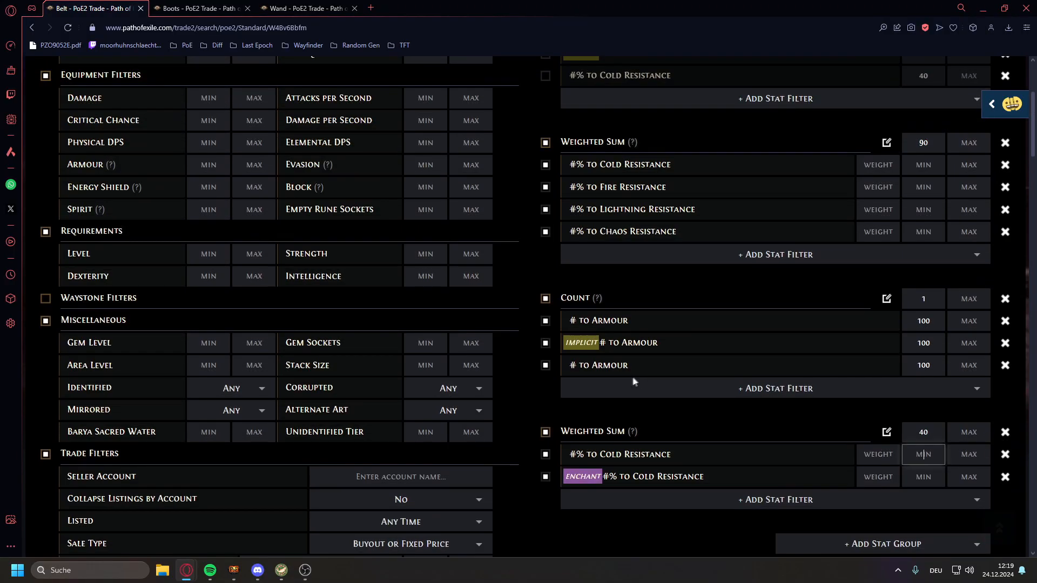
Disable the Count group and the total resistance Weighted Sum group, and run the search
left_click(546, 299)
scroll(546, 295, "up", 3)
left_click(546, 304)
scroll(637, 329, "down", 2)
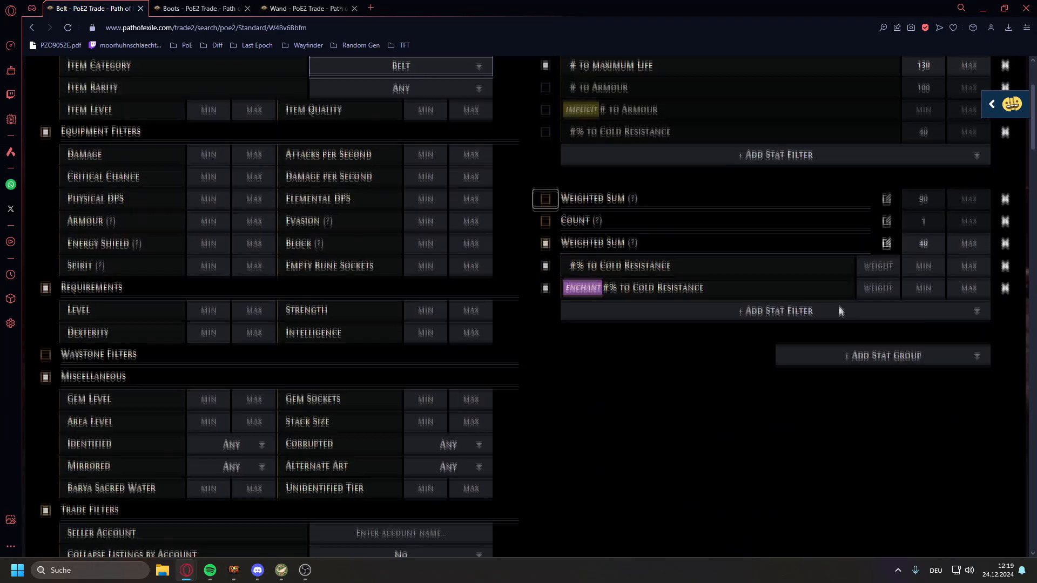
scroll(839, 307, "up", 1)
left_click(921, 318)
key("Return")
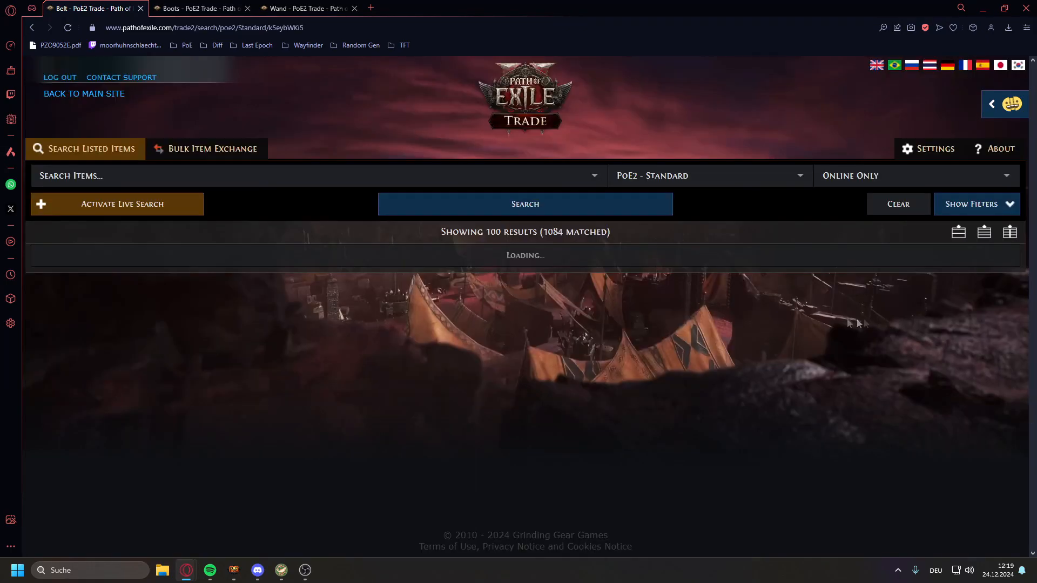
Disable the explicit #% to Cold Resistance stat in the second Weighted Sum group and search with only the enchant stat
left_click(971, 204)
left_click(545, 425)
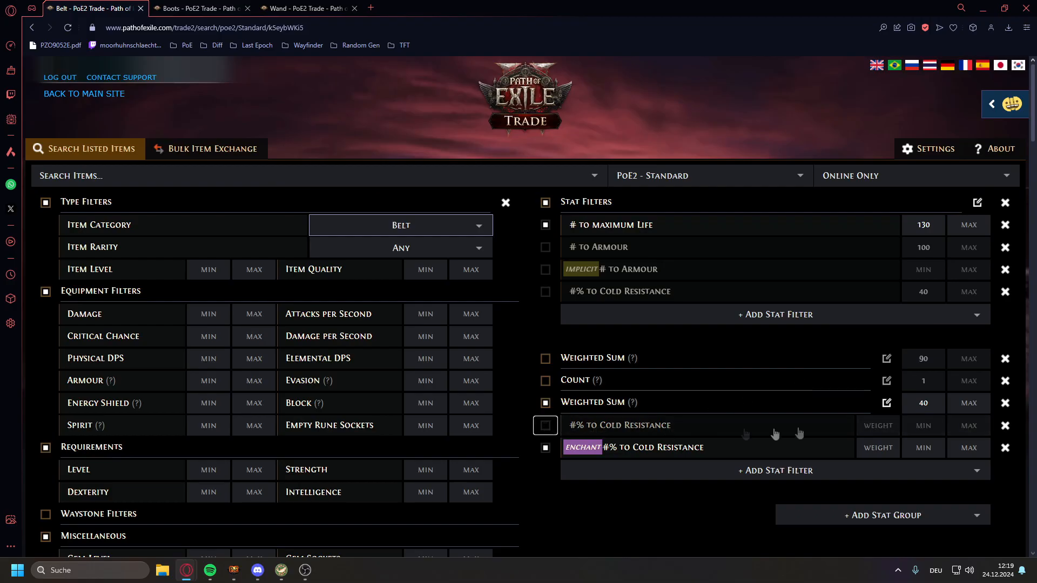
left_click(924, 448)
key("Return")
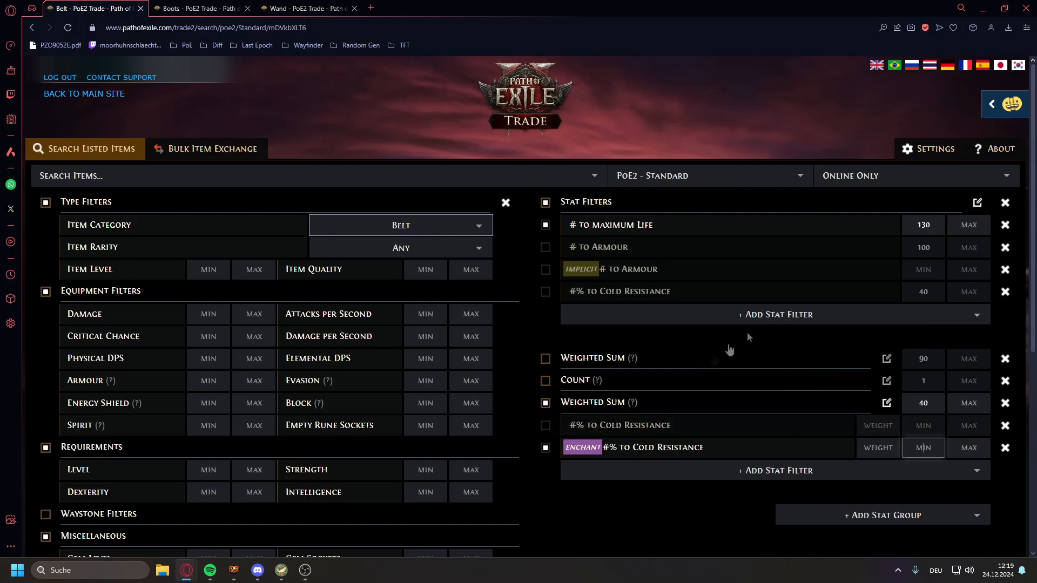
Review the explicit, implicit, enchant and rune variants offered for the enchant #% to Cold Resistance stat
scroll(724, 303, "down", 3)
left_click(700, 282)
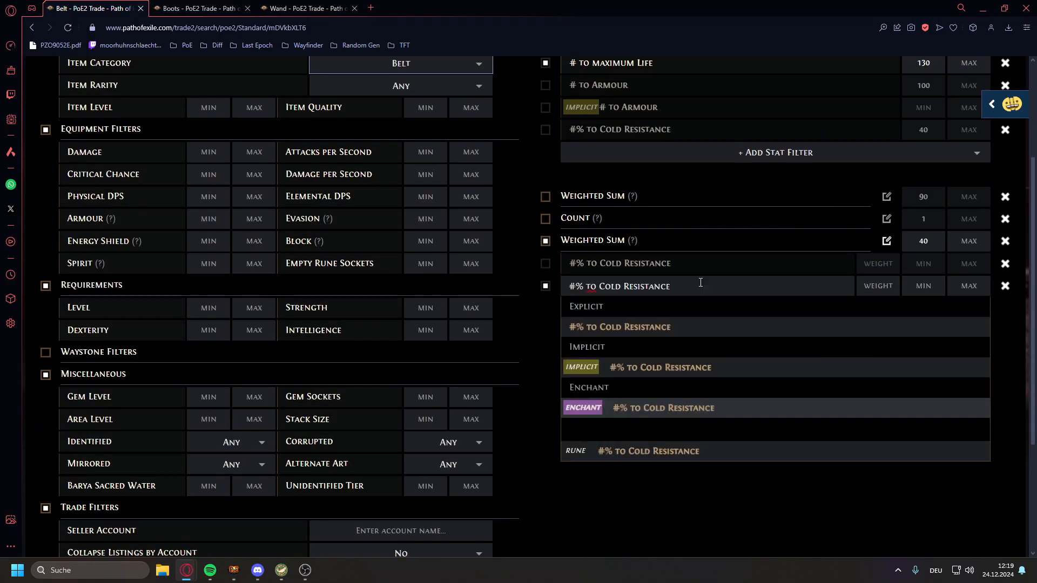
scroll(587, 382, "down", 1)
left_click(518, 362)
Disable the # to maximum Life filter and run the search
scroll(594, 246, "up", 4)
left_click(545, 225)
left_click(940, 440)
key("Return")
Enable the explicit cold resistance and maximum life filters, set the second Weighted Sum minimum to 60, and run the search
left_click(545, 425)
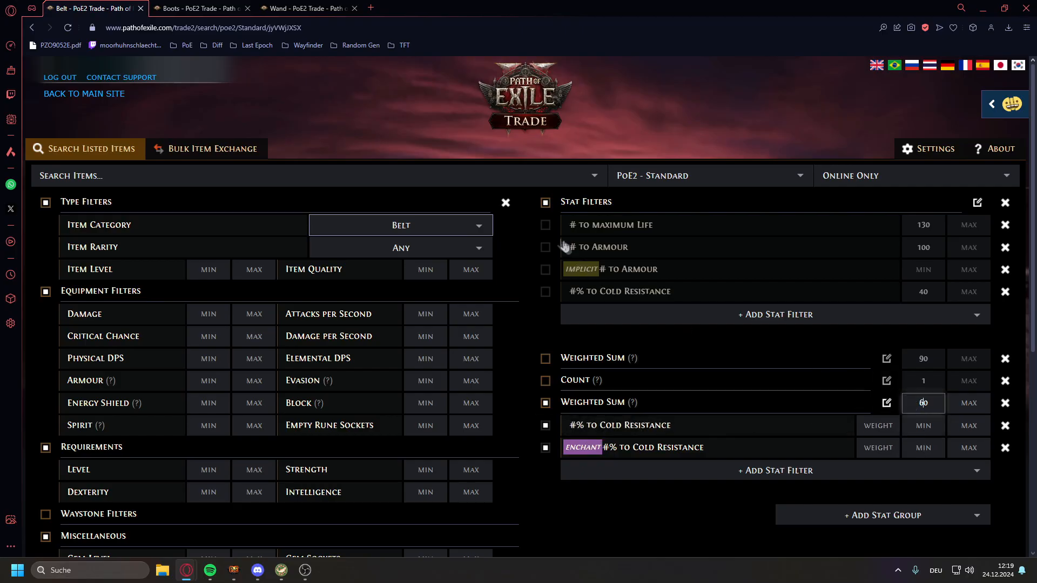
left_click(546, 226)
left_click(930, 442)
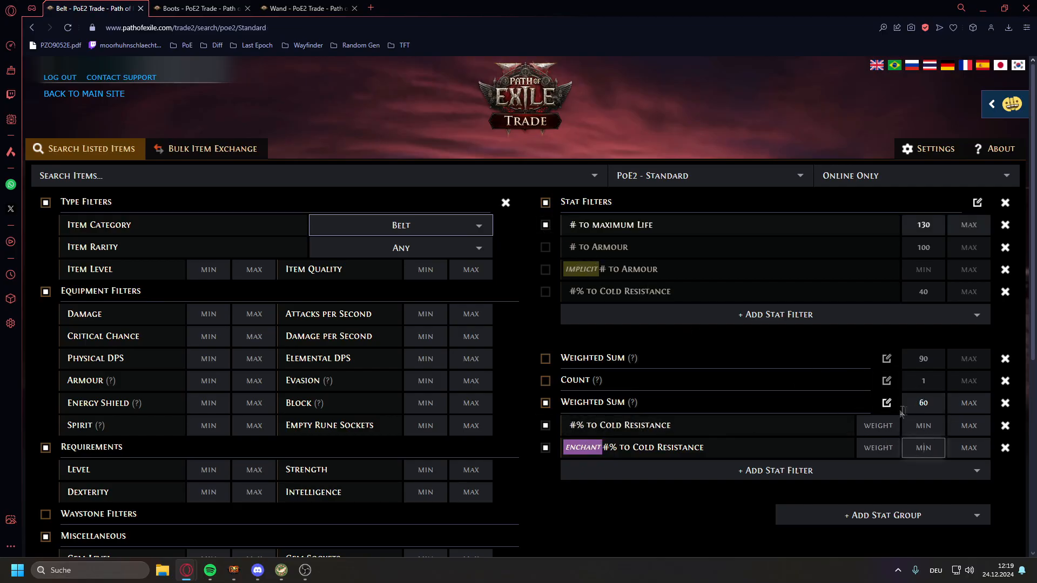
key("Return")
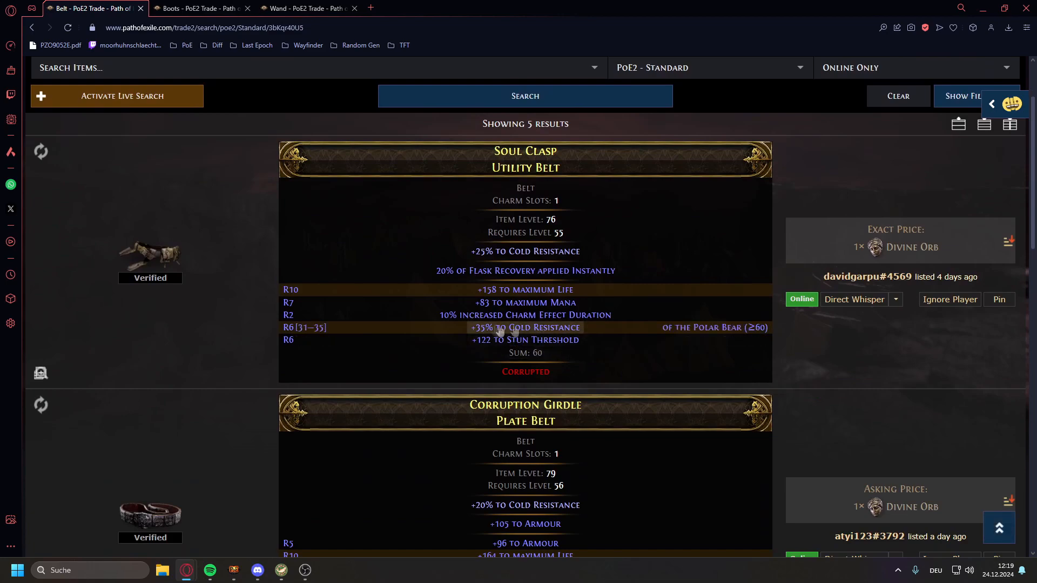
Examine the cold resistance rolls and Sum values of the resulting belts, and reopen the filters to review the stat groups
scroll(616, 341, "up", 2)
scroll(702, 372, "down", 5)
scroll(697, 370, "up", 5)
left_click(972, 151)
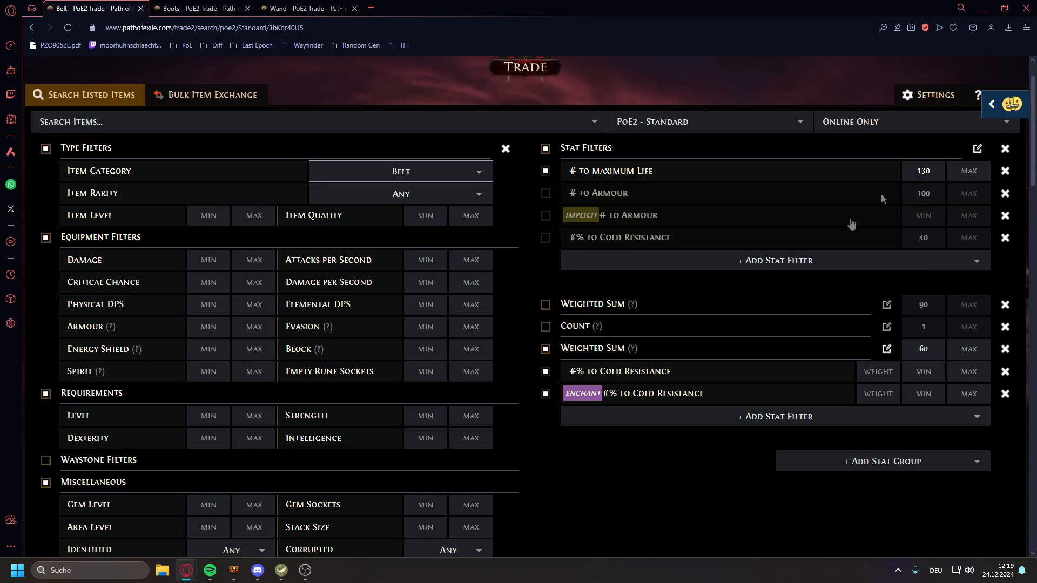
scroll(918, 178, "down", 2)
scroll(705, 371, "up", 4)
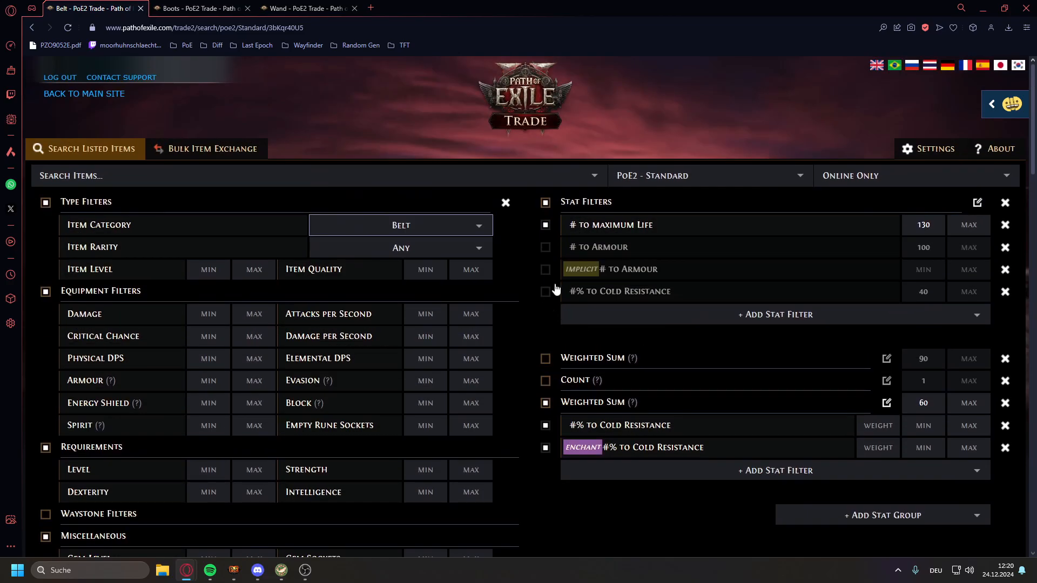
Enable the total resistance Weighted Sum and the armour Count groups, and remove the cold resistance Weighted Sum group
left_click(545, 358)
scroll(547, 389, "down", 2)
left_click(546, 405)
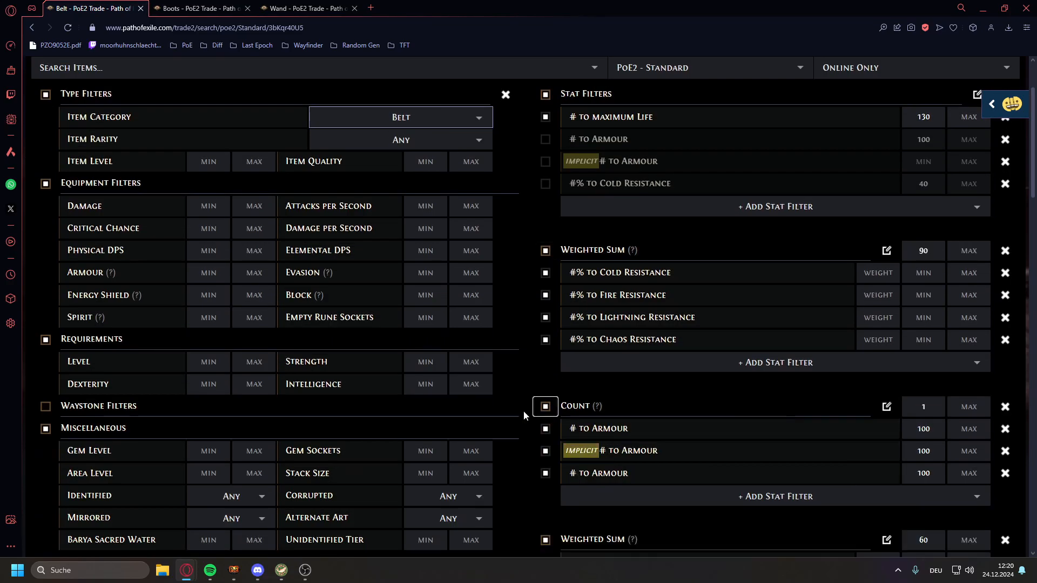
scroll(556, 405, "down", 3)
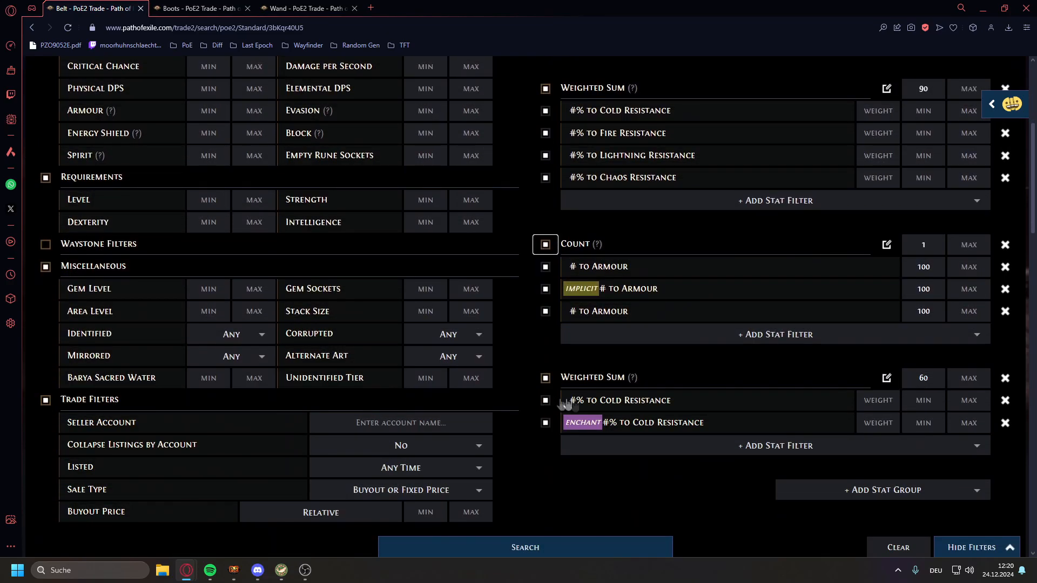
left_click(999, 383)
scroll(821, 432, "up", 2)
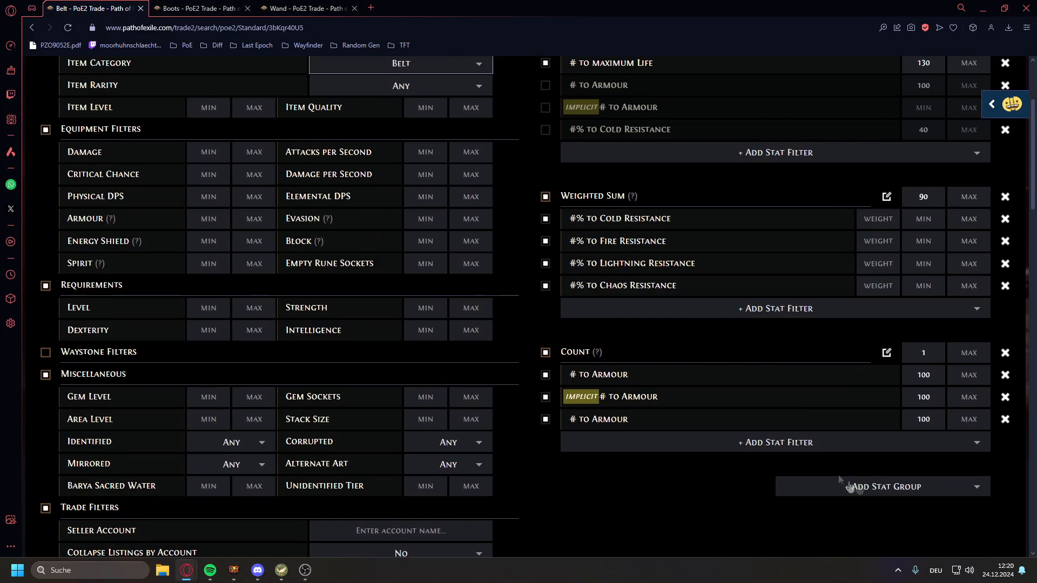
Add the enchant #% to Cold Resistance and enchant #% to Lightning Resistance stats to the Weighted Sum group
left_click(700, 313)
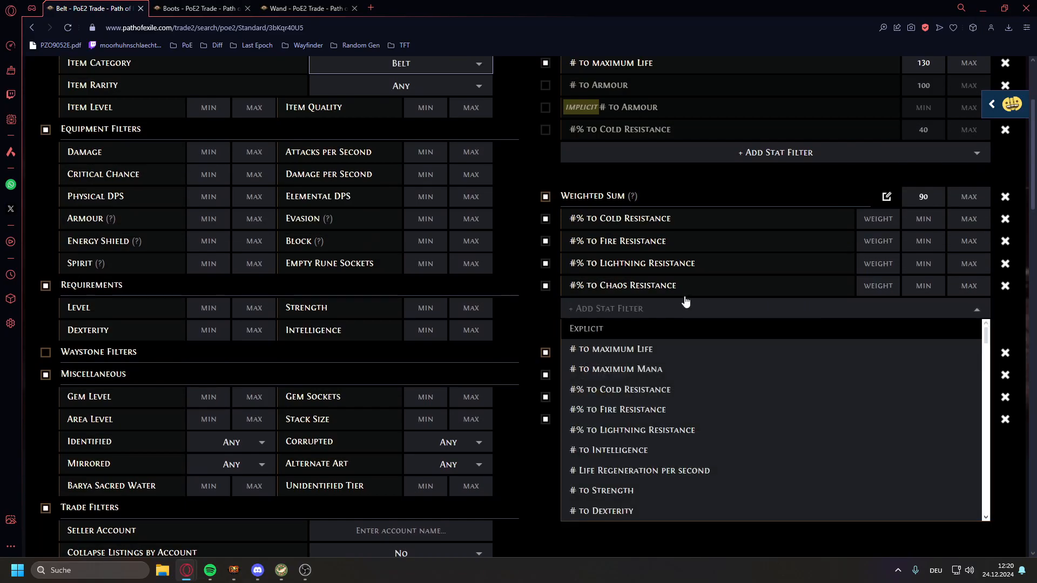
type("cold res")
scroll(728, 365, "down", 3)
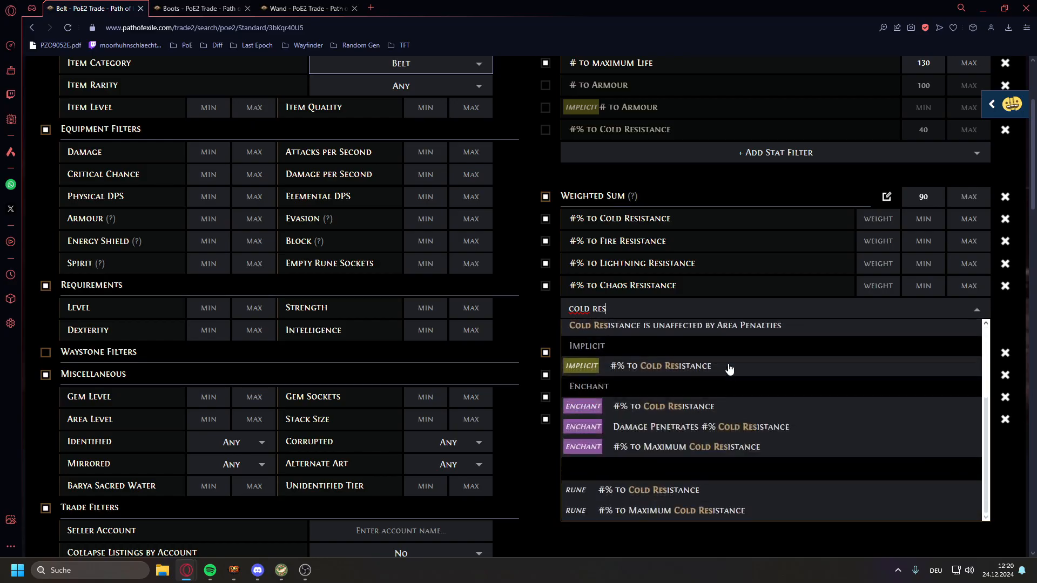
left_click(690, 412)
left_click(647, 334)
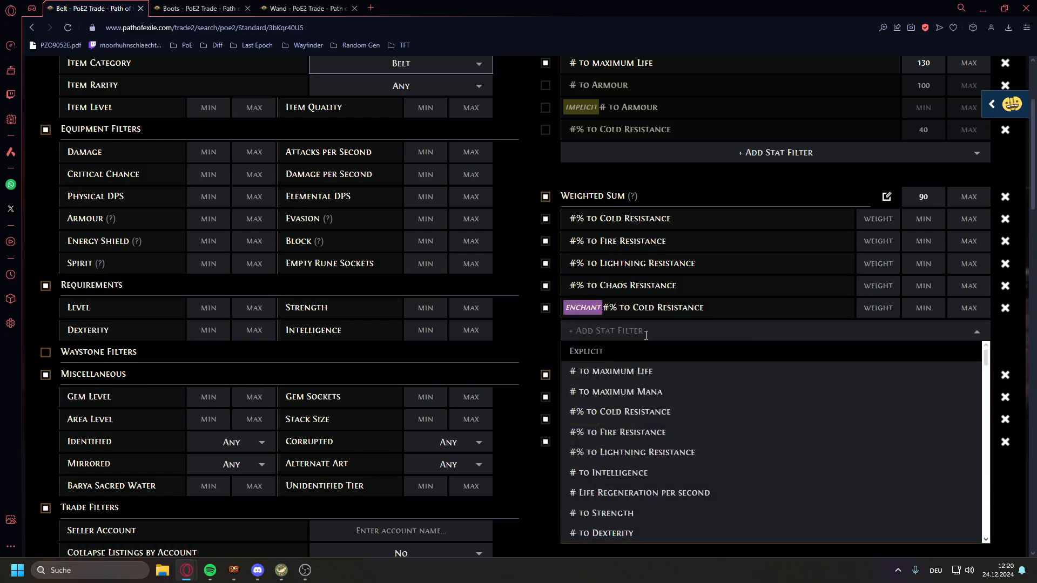
type("lightn")
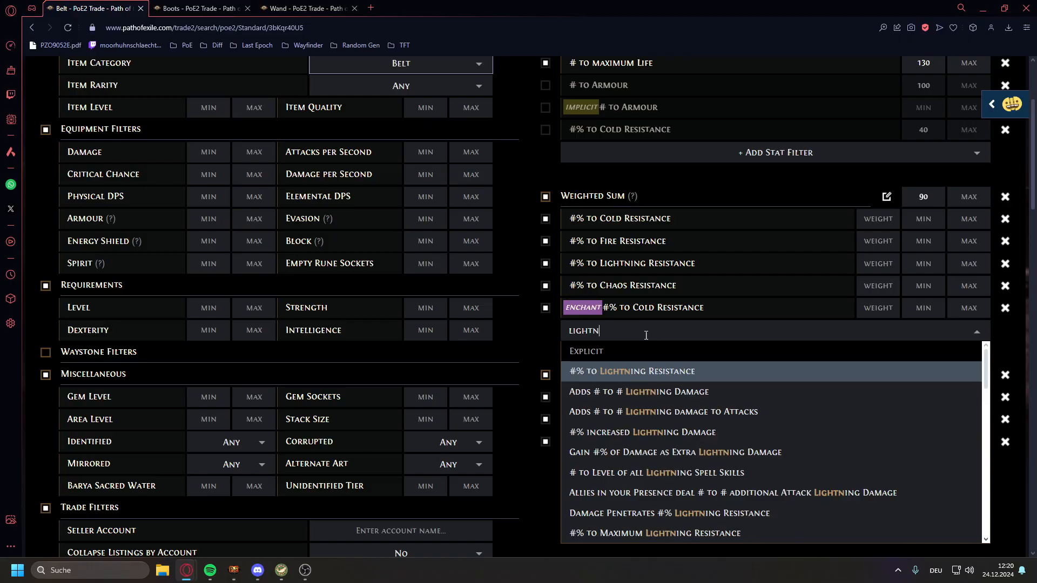
scroll(713, 400, "down", 5)
scroll(707, 404, "up", 5)
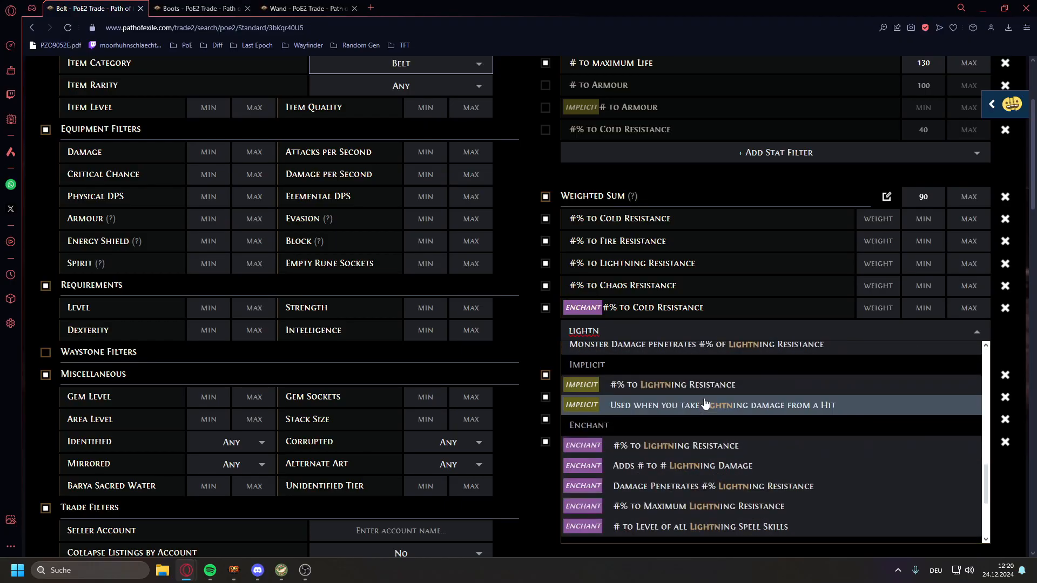
left_click(666, 450)
Add the enchant #% to Fire Resistance stat to the Weighted Sum group
left_click(636, 355)
type("fire res")
scroll(667, 254, "down", 3)
left_click(661, 226)
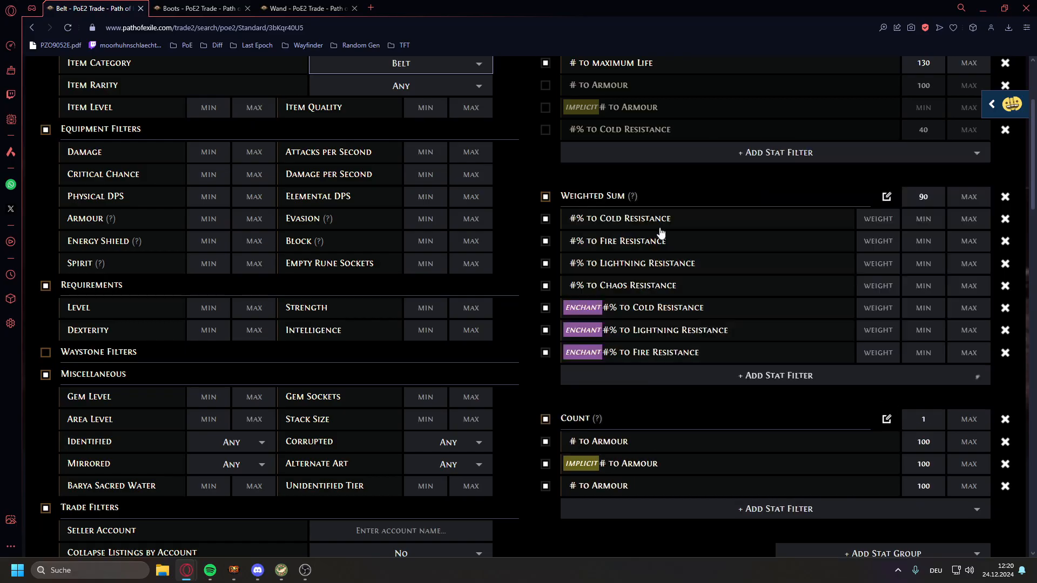
Set the Weighted Sum minimum to 120, run the search, and look over the resulting belts
left_click(924, 198)
type("120")
key("Return")
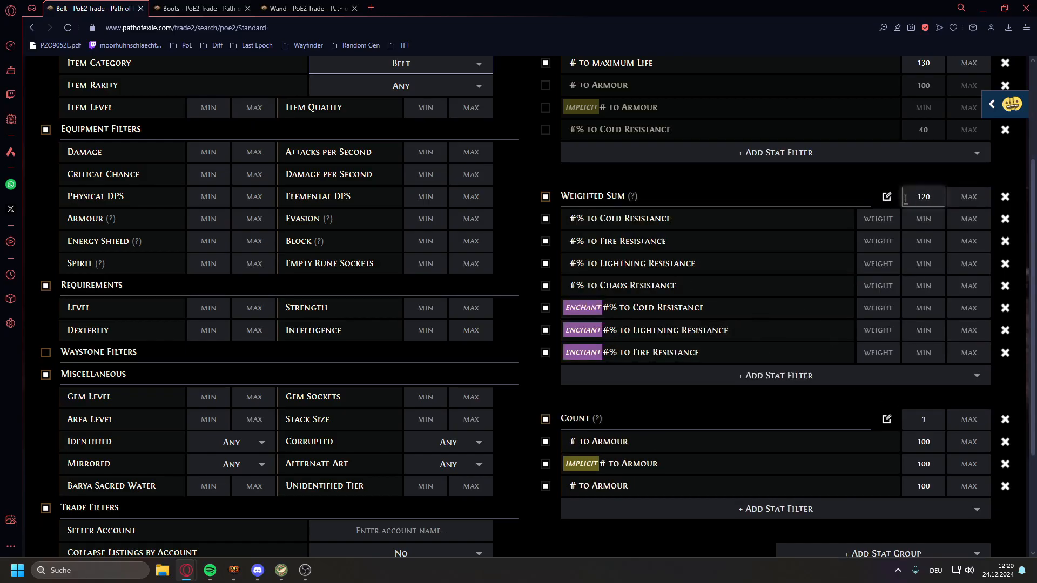
scroll(708, 271, "down", 10)
scroll(876, 252, "up", 10)
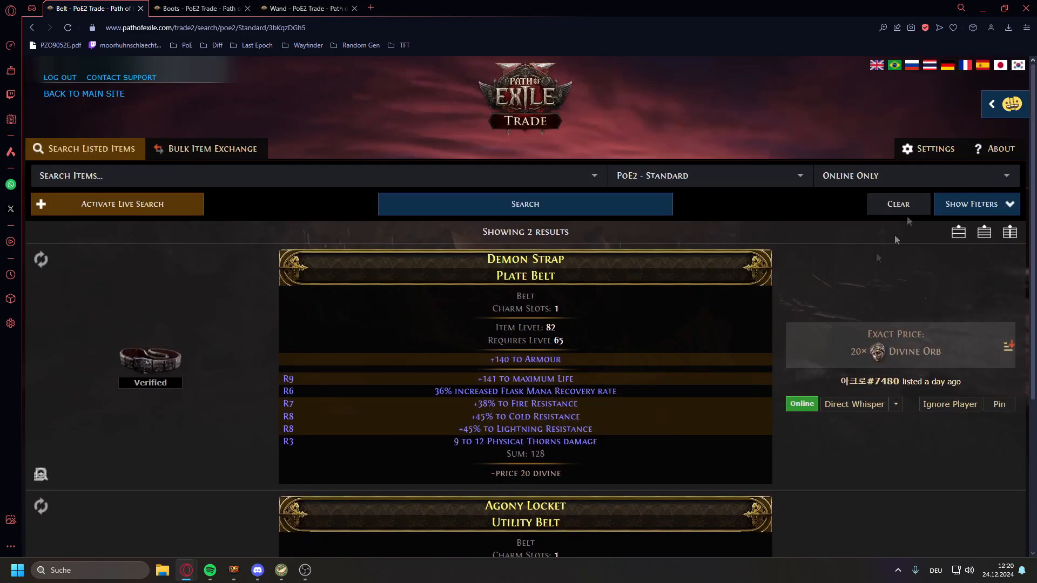
Change the seller status from Online Only to Any, run the search, and look over the resulting belts
left_click(977, 204)
scroll(876, 282, "down", 2)
scroll(876, 281, "up", 2)
left_click(912, 176)
left_click(837, 241)
scroll(659, 335, "down", 2)
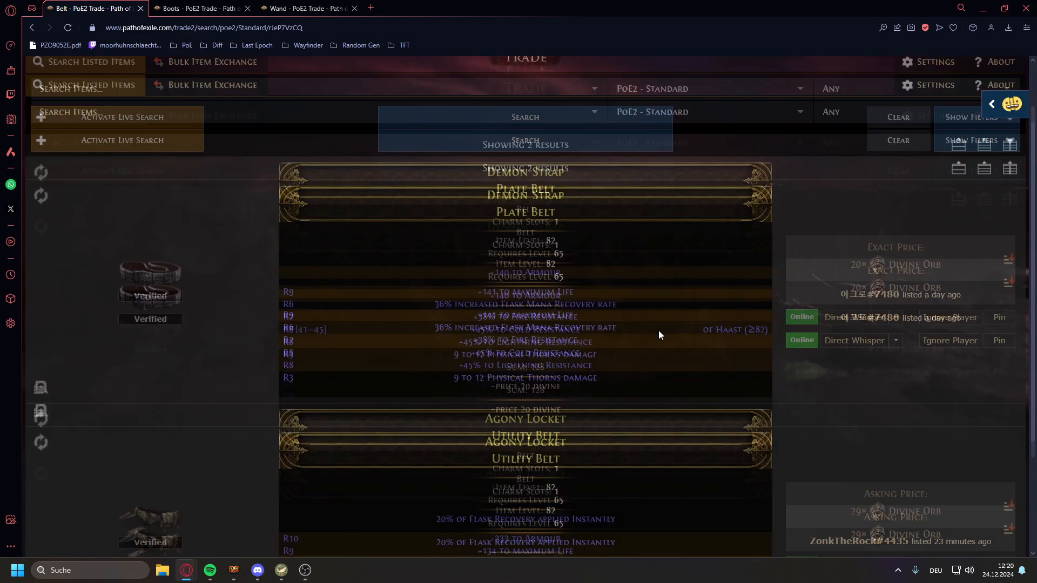
scroll(666, 335, "up", 2)
Reopen the filters, give #% to Chaos Resistance a weight of 2 in the Weighted Sum group, and run the search
left_click(972, 204)
scroll(746, 295, "down", 5)
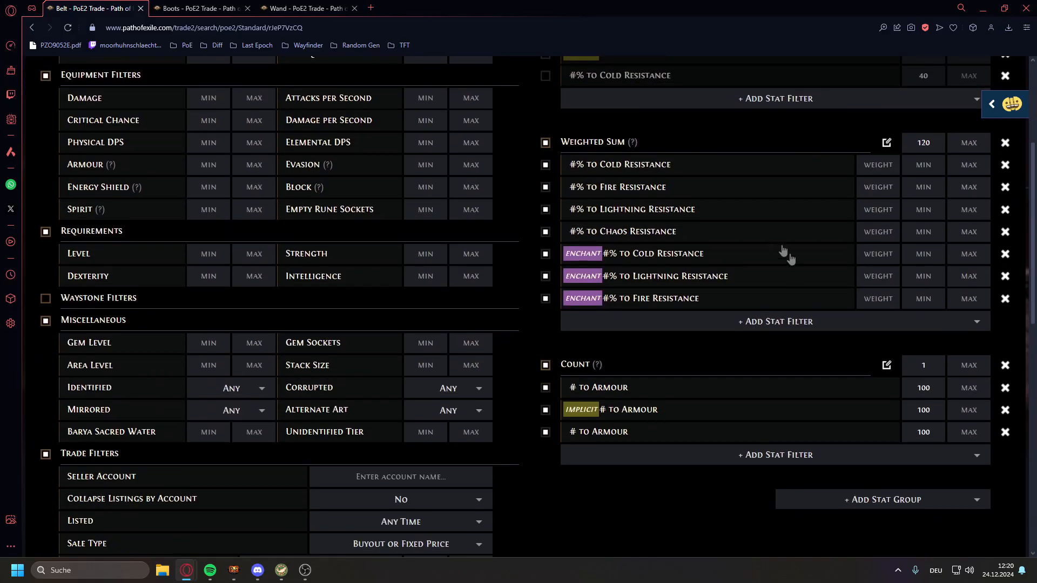
scroll(778, 302, "up", 3)
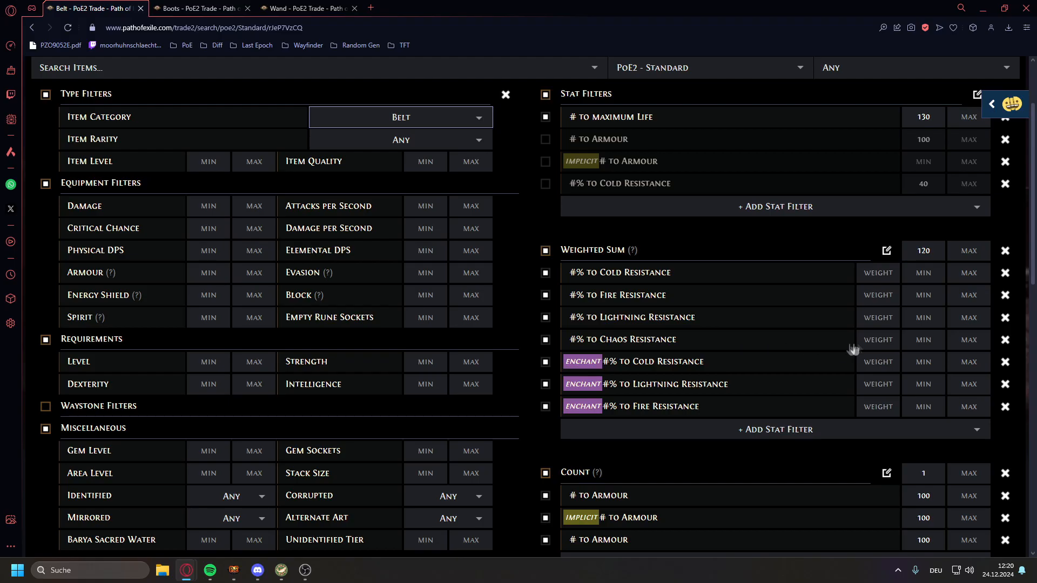
left_click(892, 345)
left_click(916, 339)
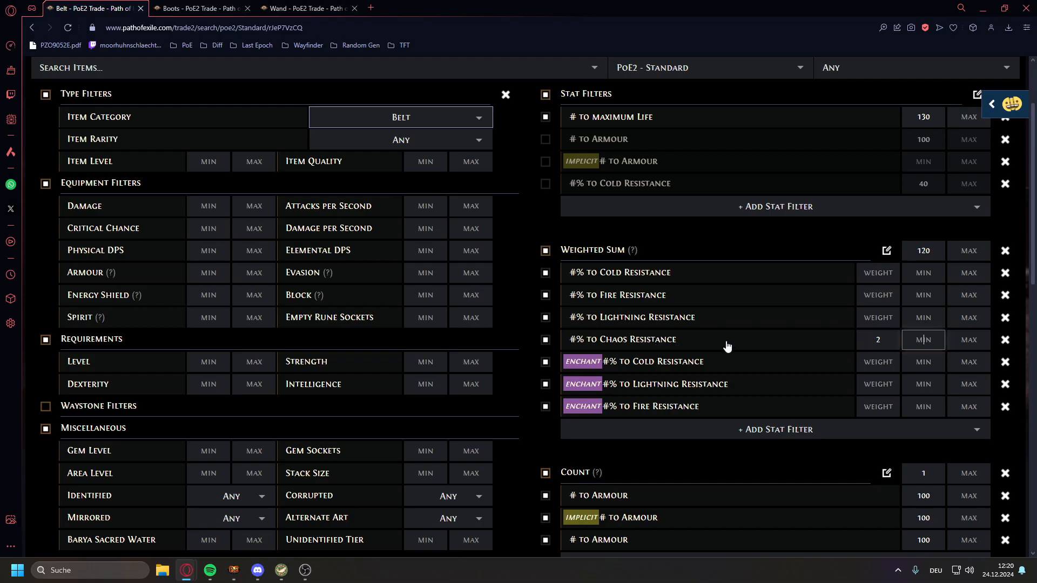
key("Return")
Examine the chaos resistance rolls, Sum values and prices of the resulting belts, and return to the stat filters
scroll(791, 320, "down", 6)
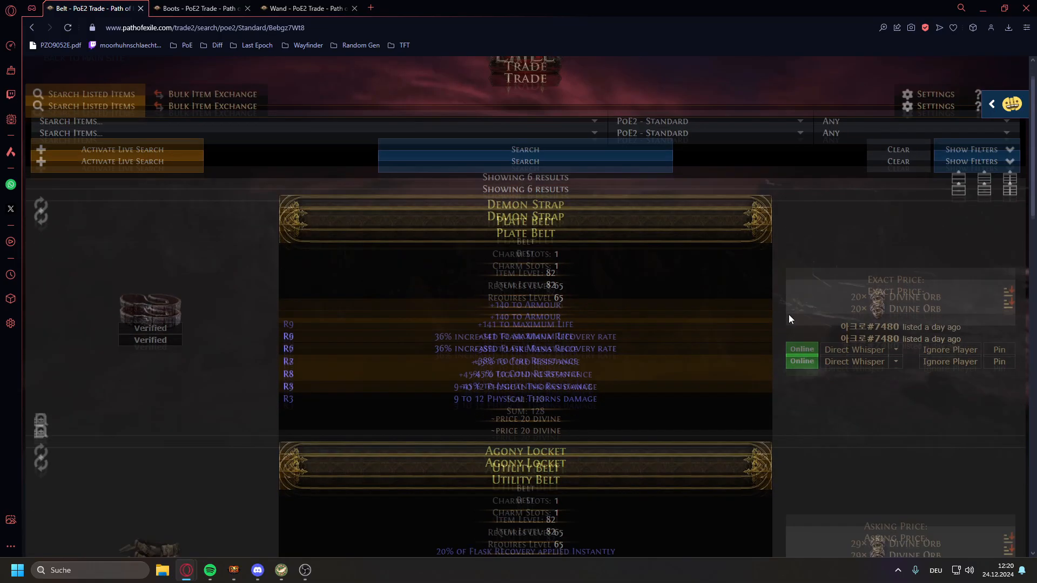
scroll(778, 272, "down", 6)
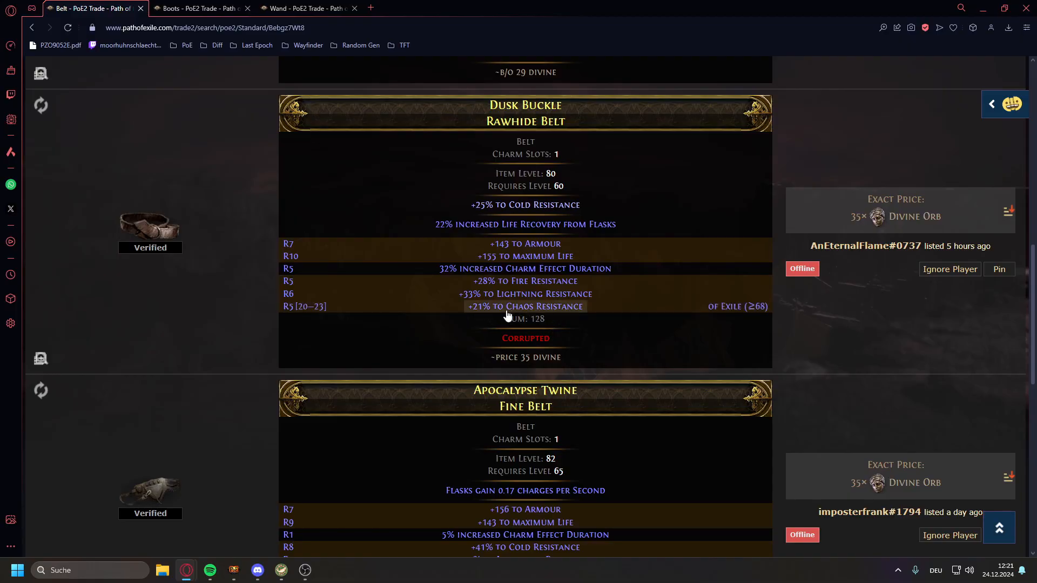
scroll(508, 315, "down", 5)
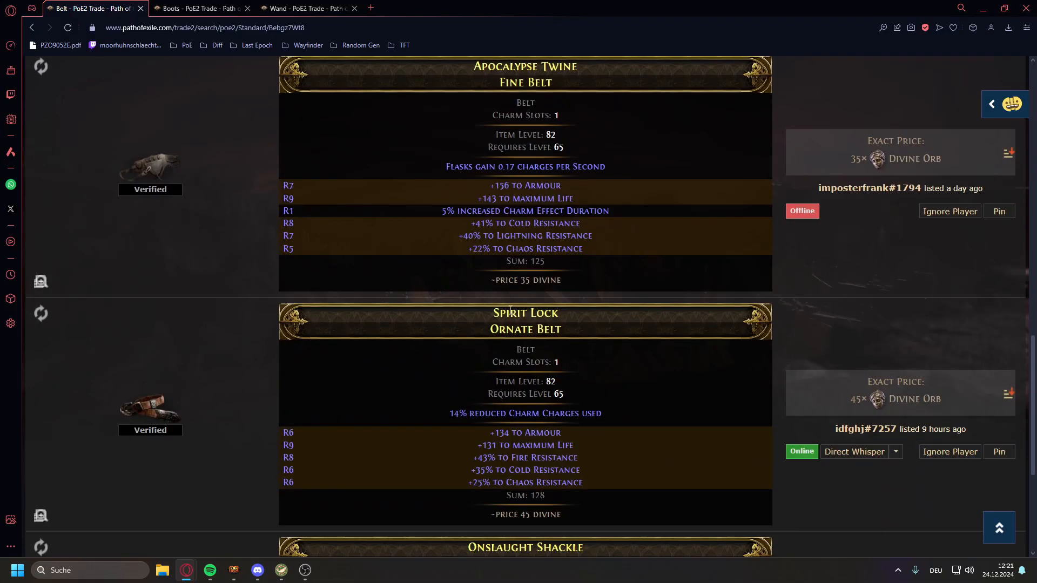
scroll(783, 241, "up", 20)
scroll(745, 278, "up", 1)
scroll(740, 287, "down", 1)
scroll(648, 227, "up", 1)
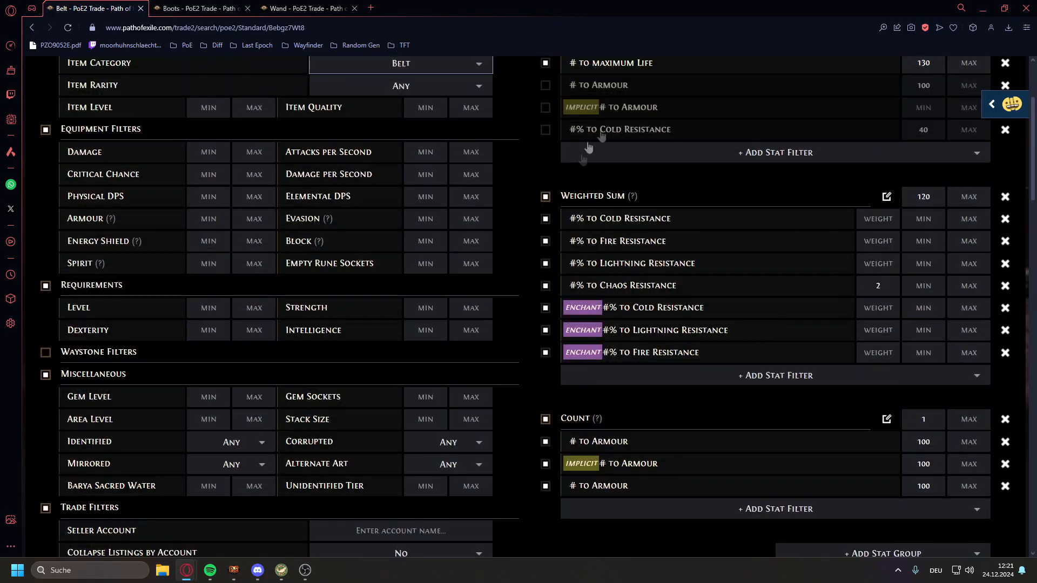
scroll(594, 399, "up", 2)
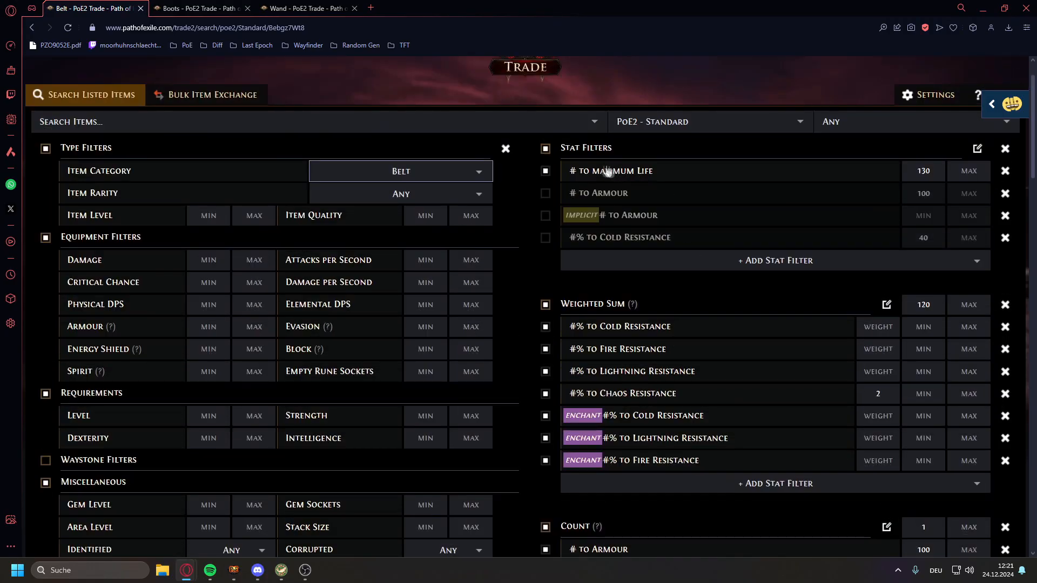
Disable the armour Count group and run the search
left_click(545, 193)
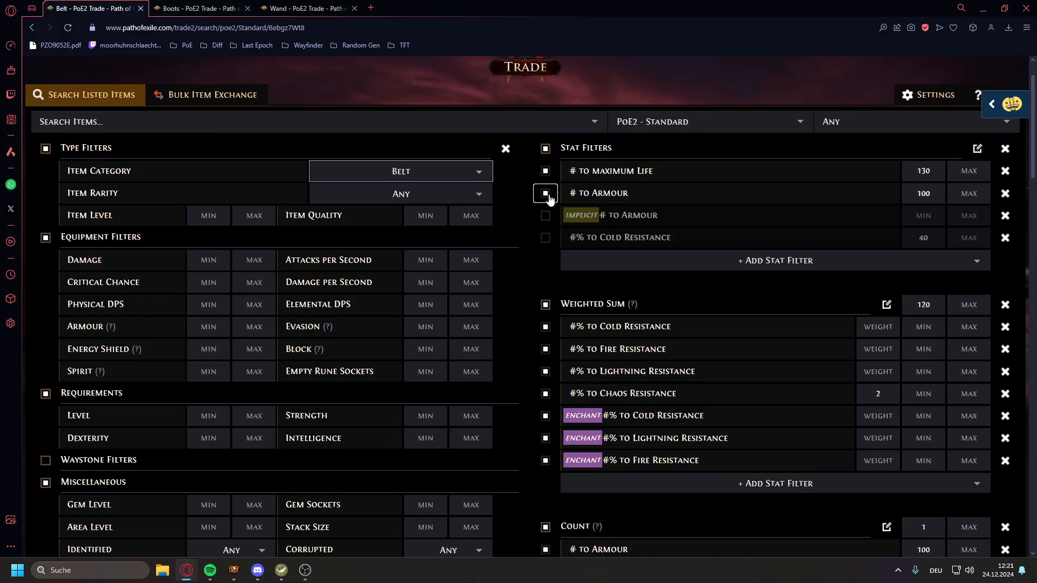
scroll(598, 313, "down", 5)
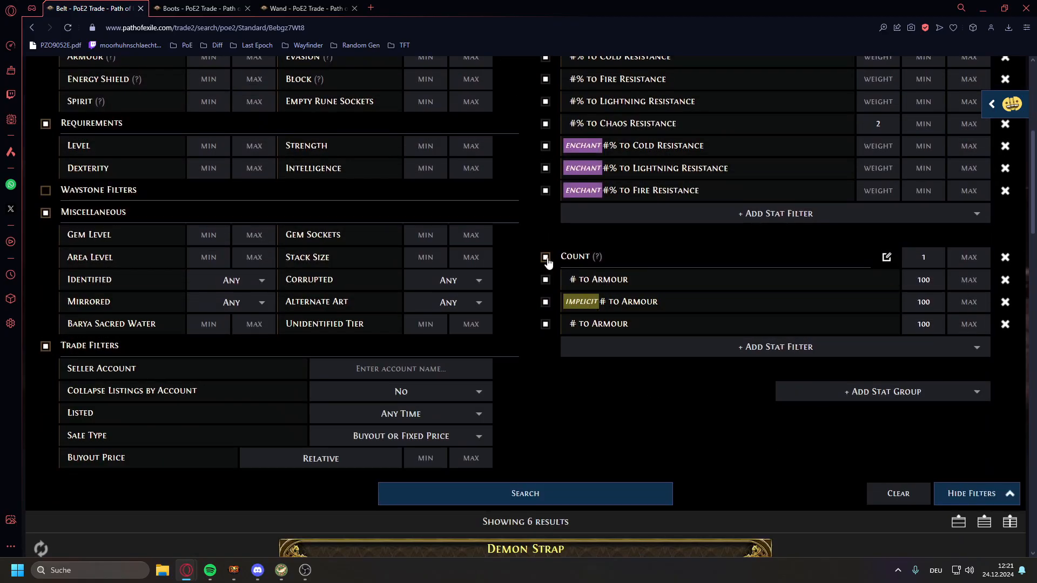
left_click(545, 257)
scroll(605, 321, "down", 3)
key("Return")
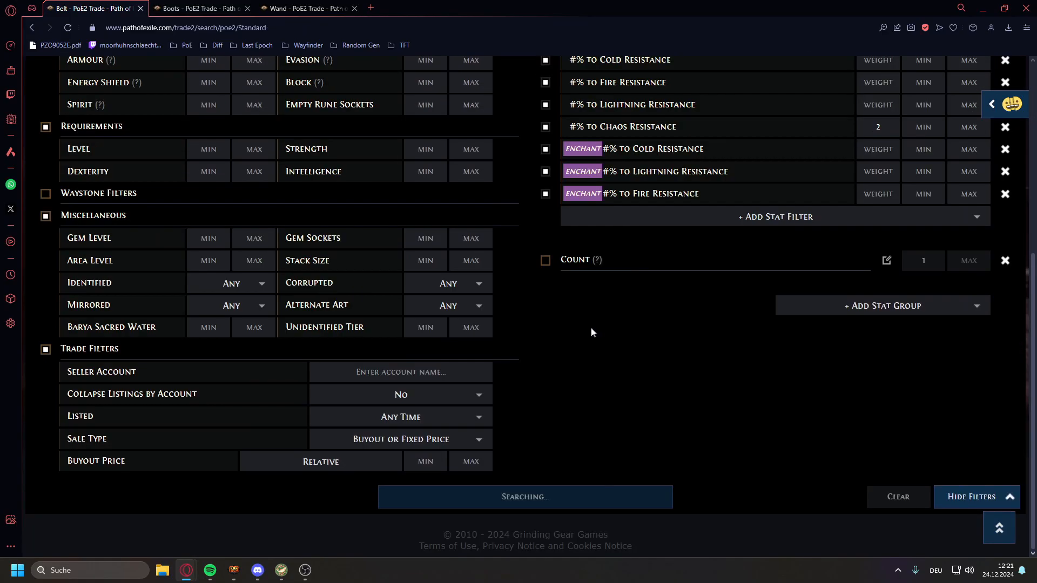
Examine the resistances, Sum values and prices of the belts found without the armour requirement
scroll(562, 263, "down", 8)
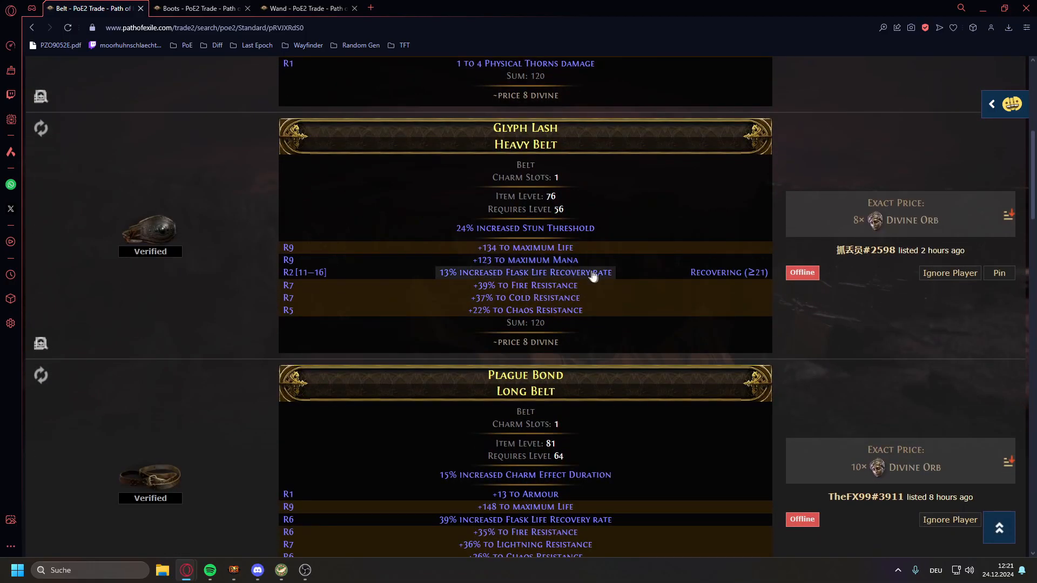
scroll(842, 262, "up", 7)
scroll(531, 356, "down", 2)
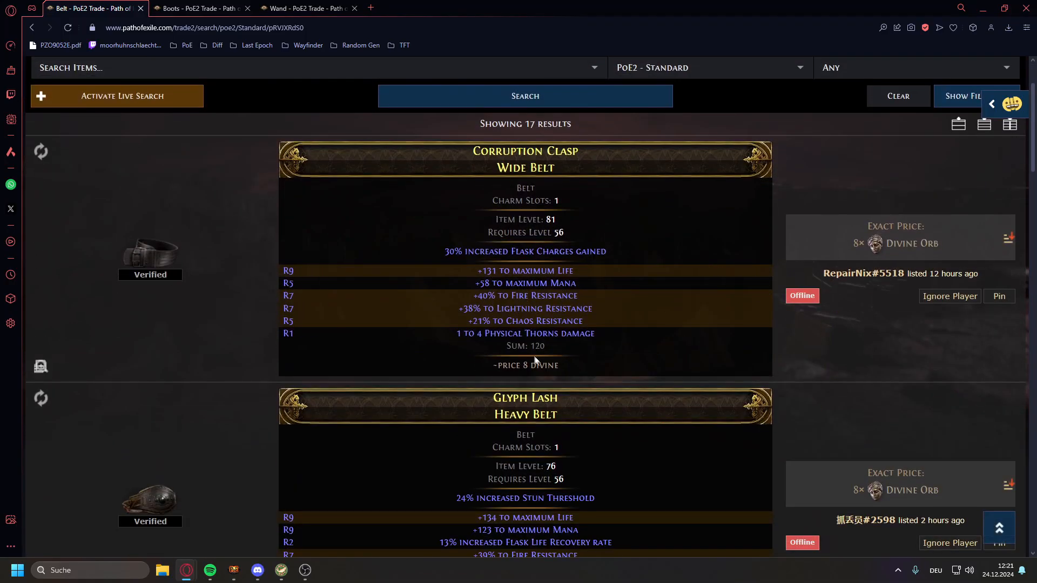
Sort the belt results by their Sum value and look through the highest-ranked belts
left_click(530, 351)
scroll(481, 369, "down", 3)
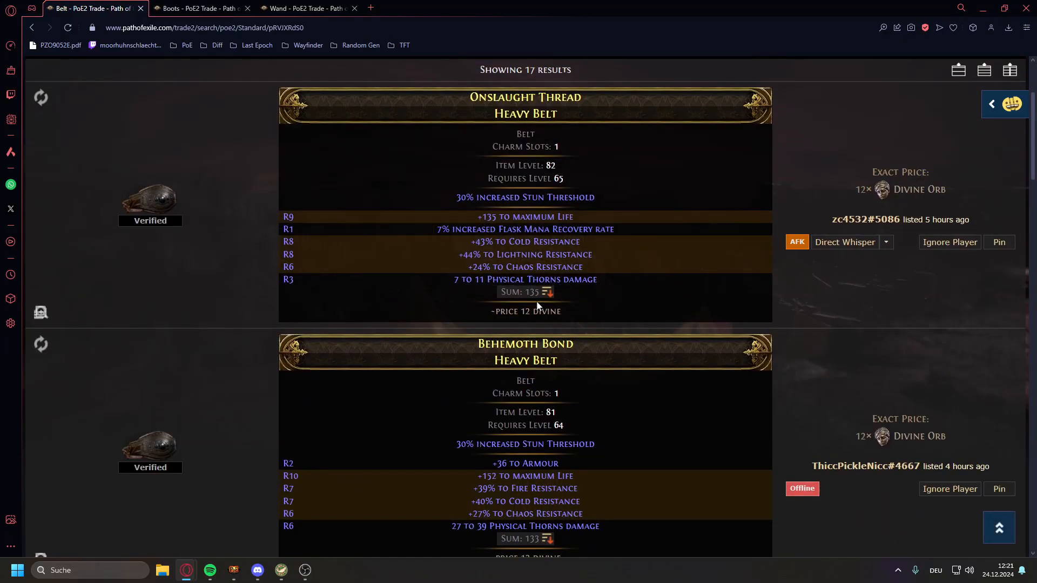
scroll(714, 266, "up", 5)
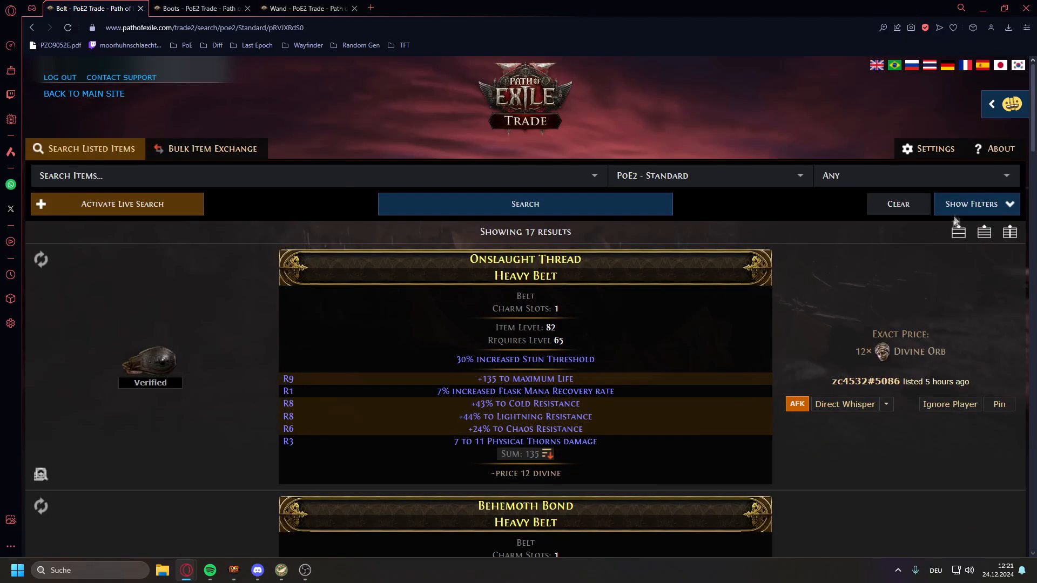
Reopen the filters, set the weight of #% to Chaos Resistance to 1, run the search, and check the resulting belts
left_click(970, 207)
scroll(856, 335, "down", 2)
double_click(865, 340)
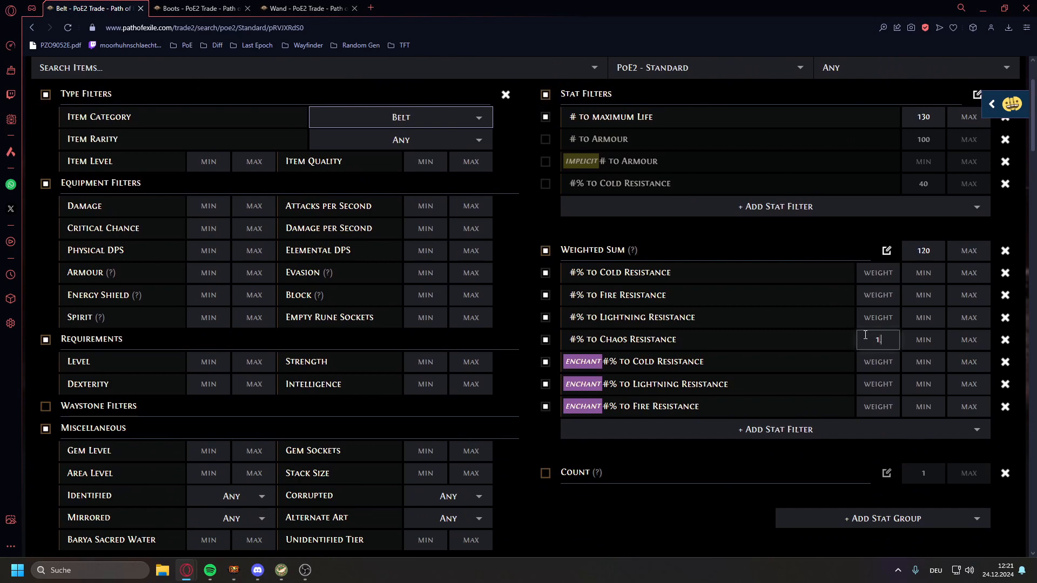
key("Return")
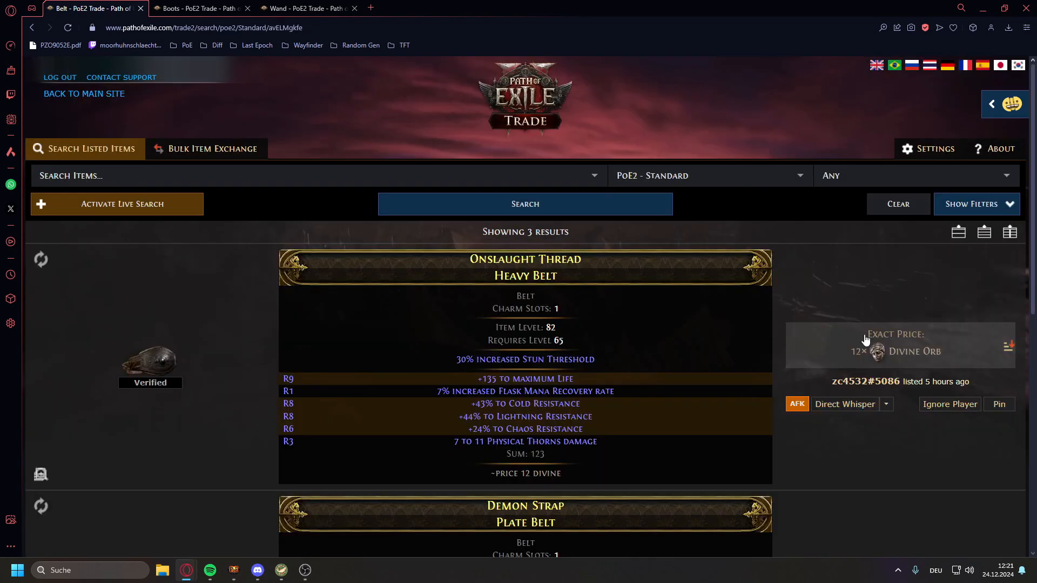
scroll(865, 340, "down", 4)
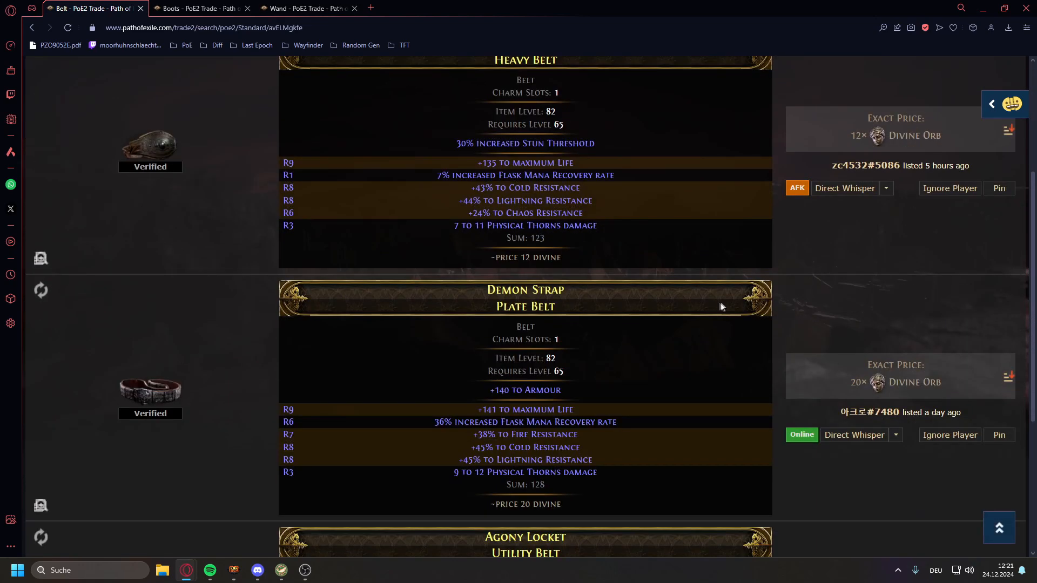
scroll(701, 306, "up", 4)
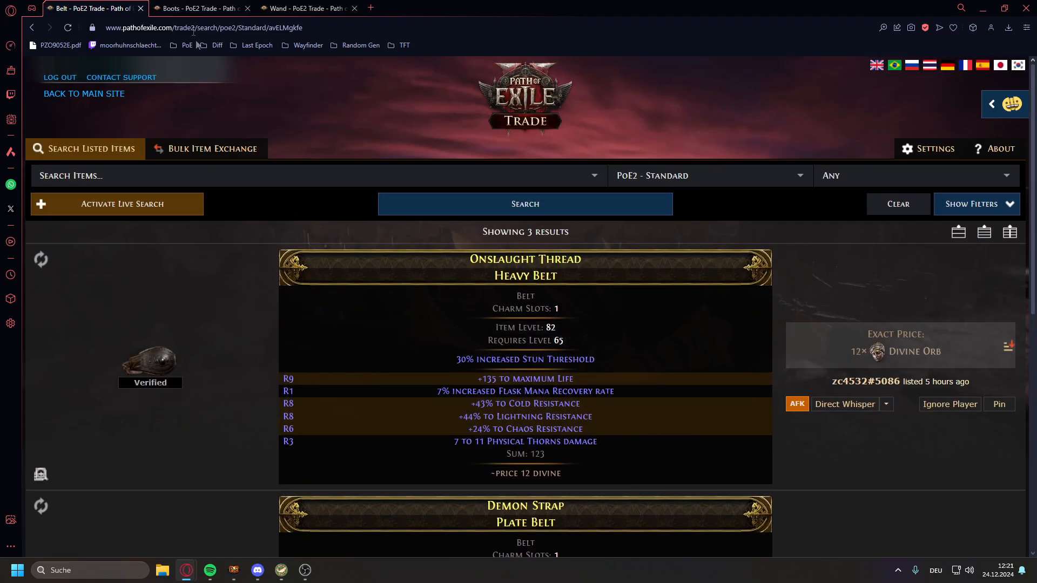
Switch to the boots trade search and review its movement speed, maximum life, Weighted Sum and separate chaos resistance filters
left_click(195, 9)
scroll(257, 233, "down", 2)
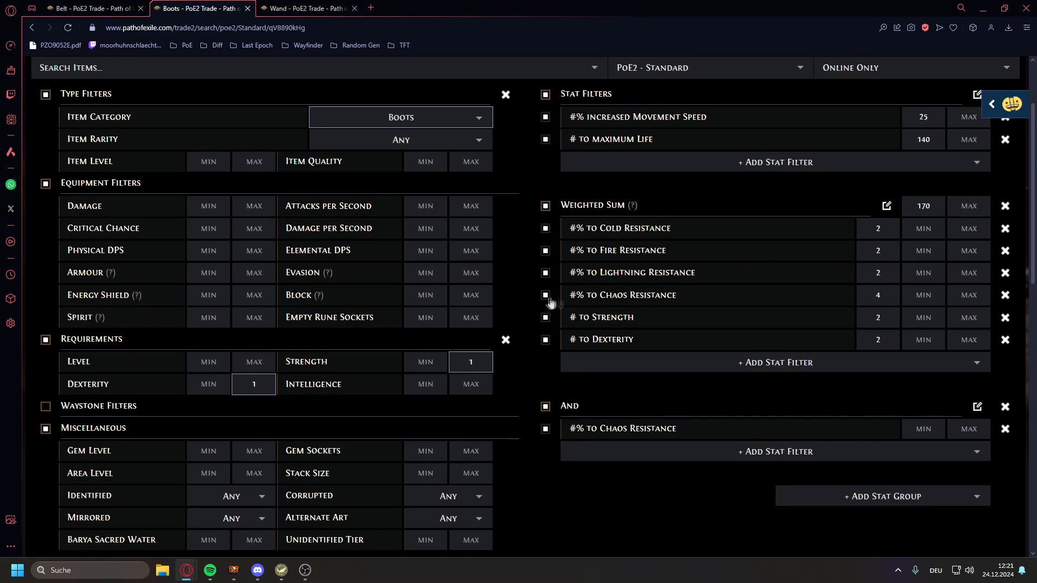
scroll(832, 324, "up", 2)
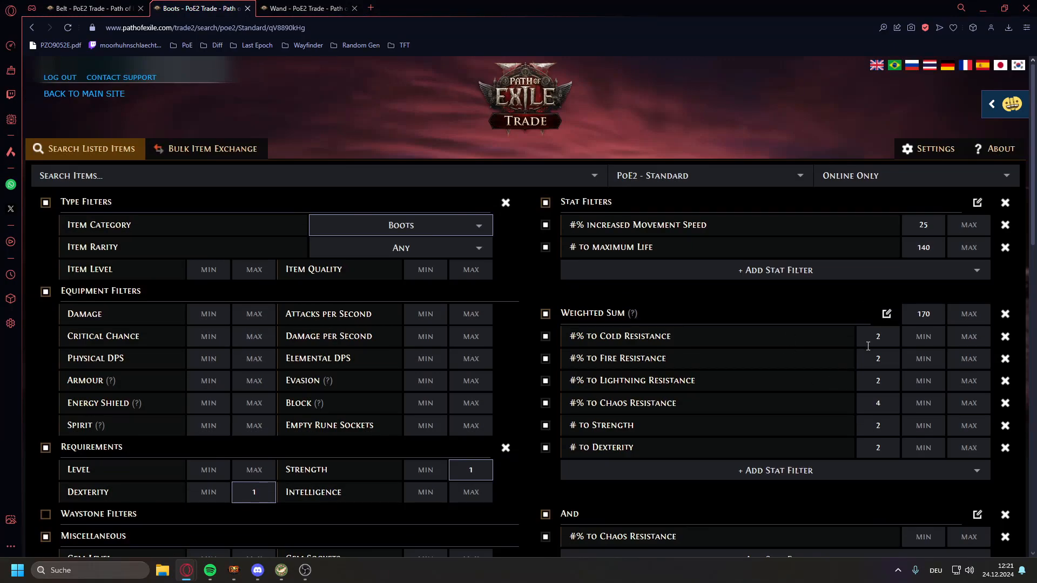
scroll(875, 346, "down", 1)
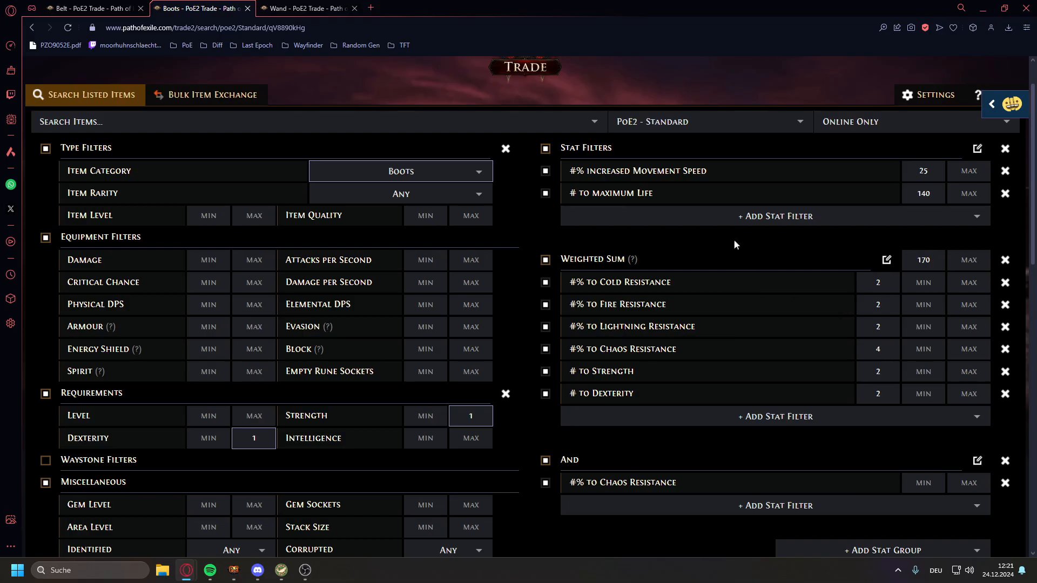
left_click(935, 193)
left_click(944, 260)
scroll(940, 307, "down", 3)
left_click(937, 320)
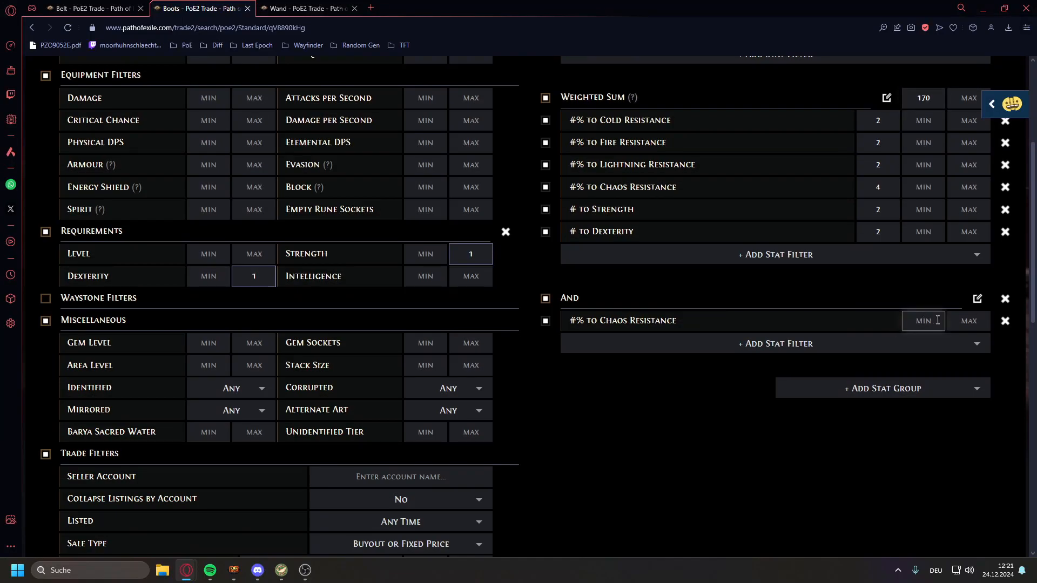
left_click(708, 393)
scroll(697, 270, "up", 2)
Examine the weights of the resistances, Strength and Dexterity in the boots' Weighted Sum group, along with the group's minimum
left_click(919, 260)
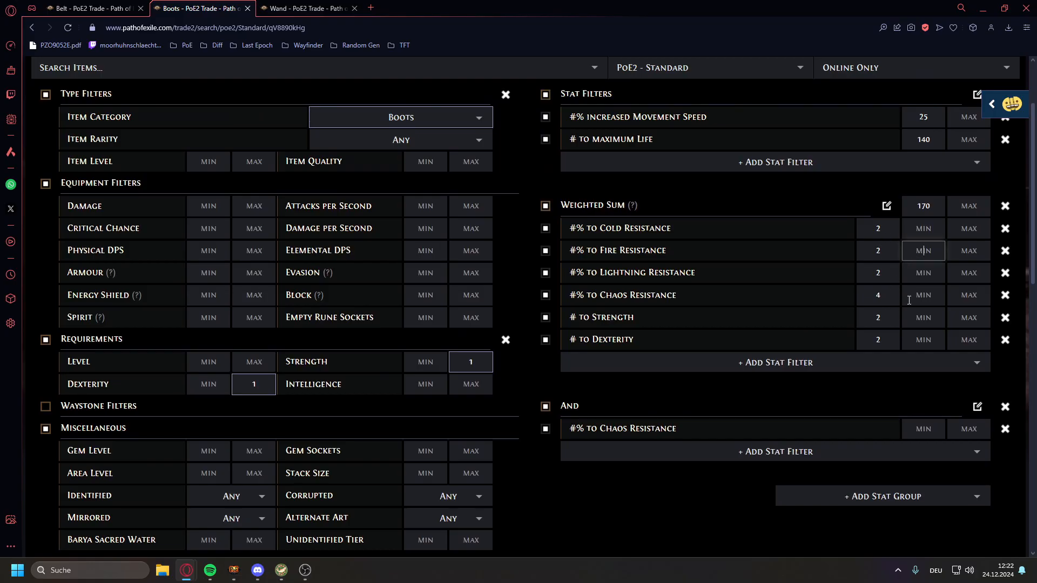
left_click_drag(861, 216, 885, 253)
left_click(923, 273)
left_click(880, 230)
key("Tab")
key("Tab")
key("Tab")
key("Tab")
key("Tab")
left_click(886, 295)
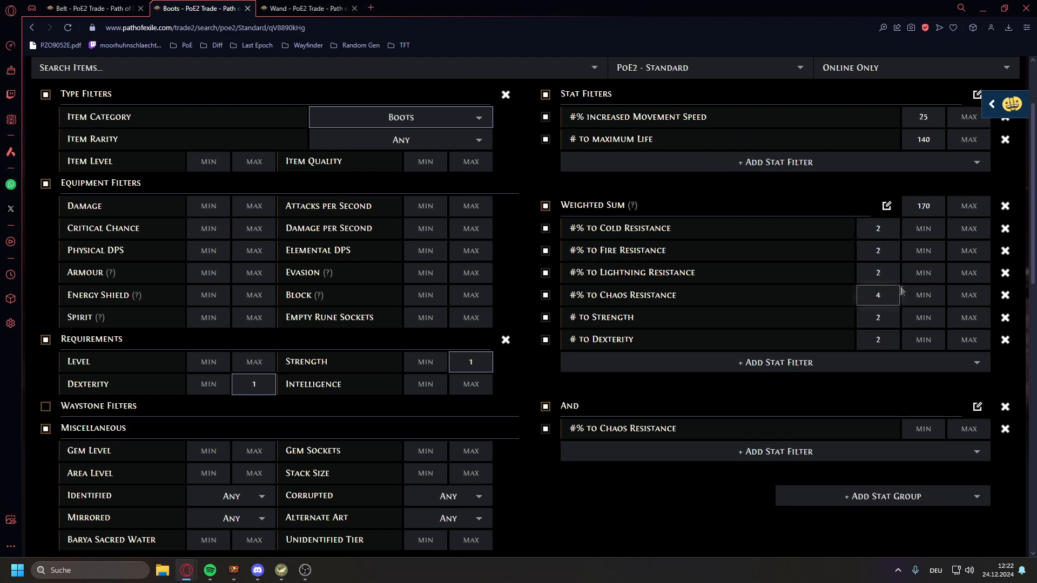
left_click(923, 231)
left_click(920, 205)
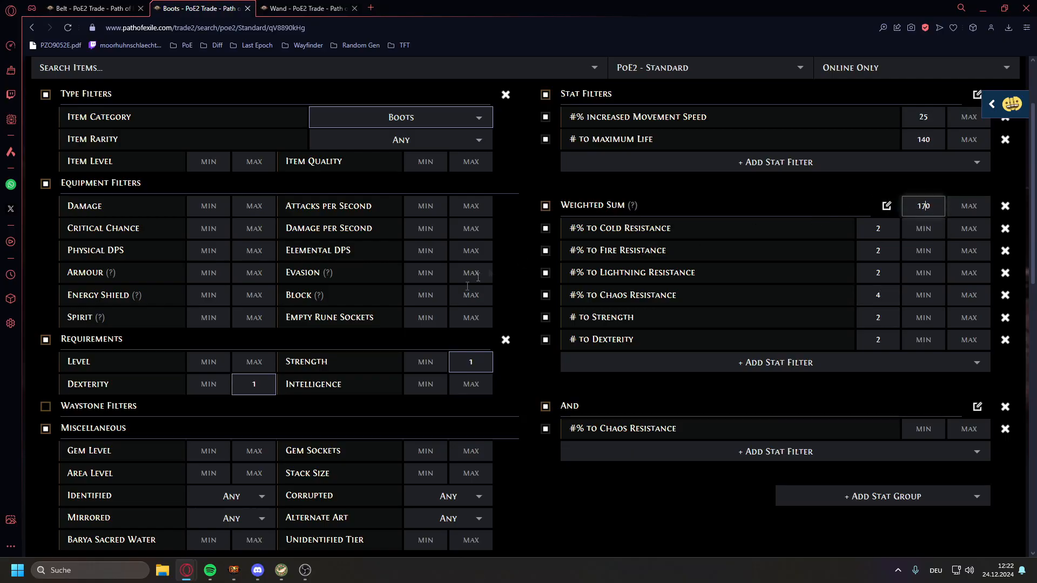
Check the attribute requirement limits, run the boots search, and look through the results
left_click(458, 387)
left_click(467, 365)
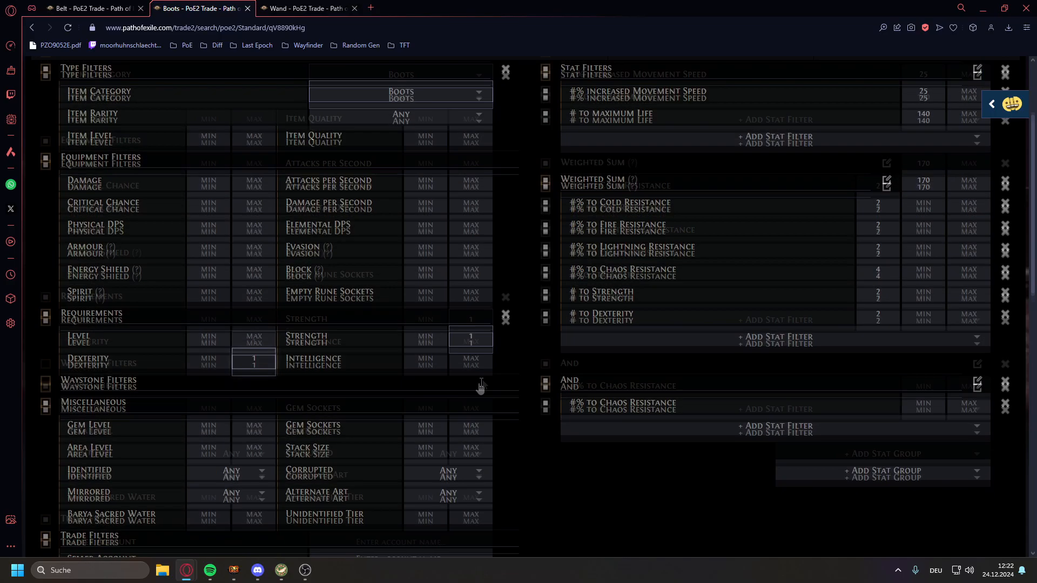
key("Return")
left_click(547, 231)
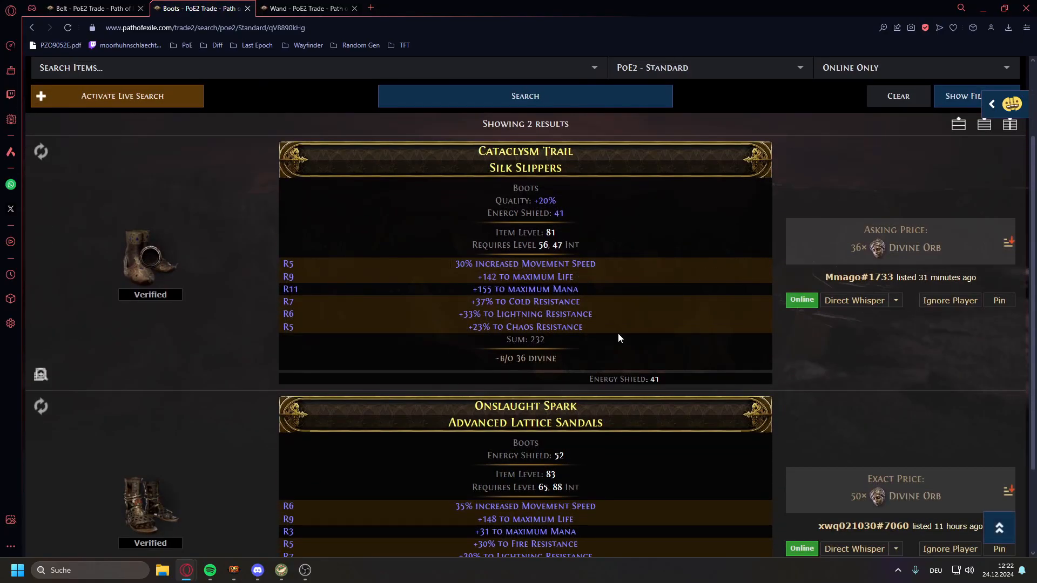
scroll(618, 332, "down", 3)
scroll(649, 380, "up", 5)
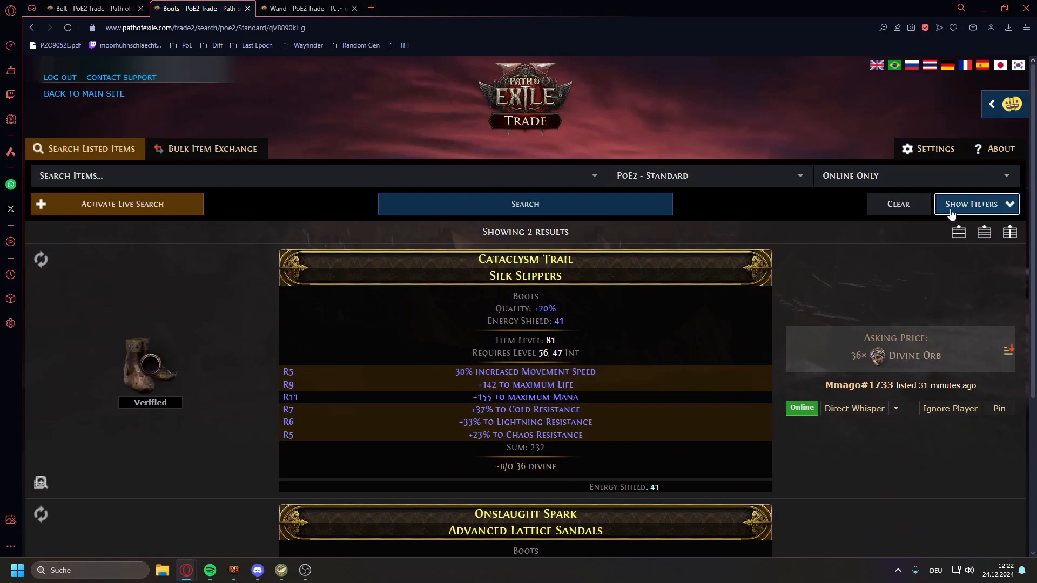
Reopen the filters, clear the maximum Dexterity requirement, and run the boots search
left_click(982, 202)
scroll(310, 432, "down", 2)
left_click(254, 384)
key("BackSpace")
key("Return")
scroll(585, 349, "down", 2)
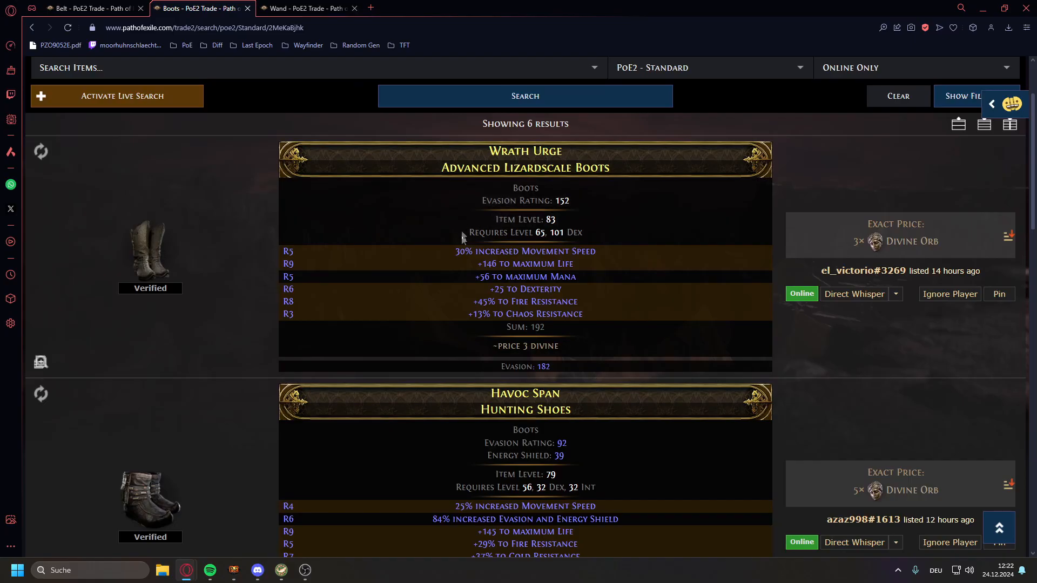
Reopen the filters and examine the attribute requirements, modifiers, corruption and prices of the listed boots
left_click(961, 95)
scroll(512, 286, "down", 3)
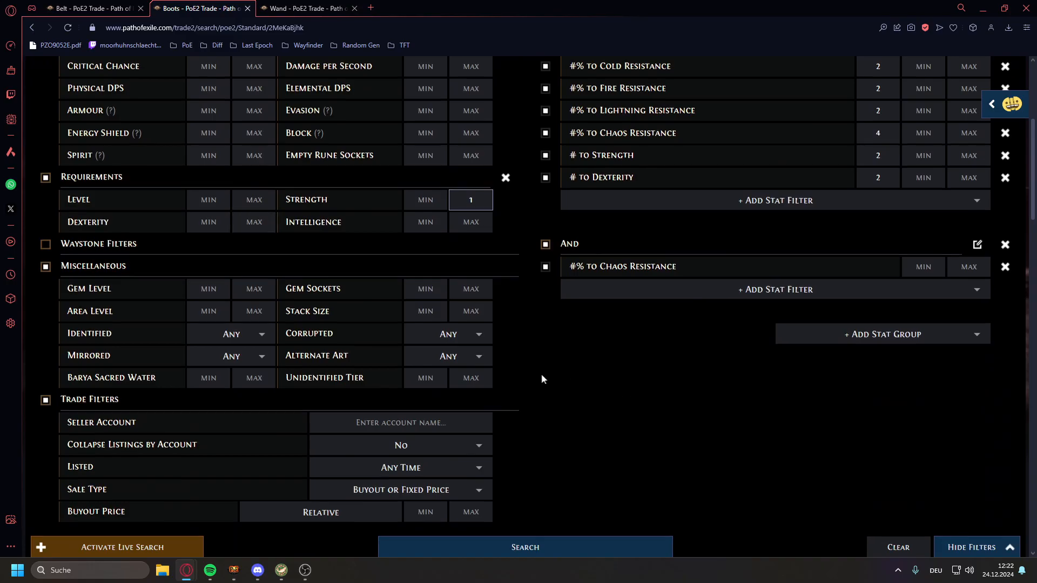
scroll(542, 373, "down", 18)
scroll(533, 339, "down", 4)
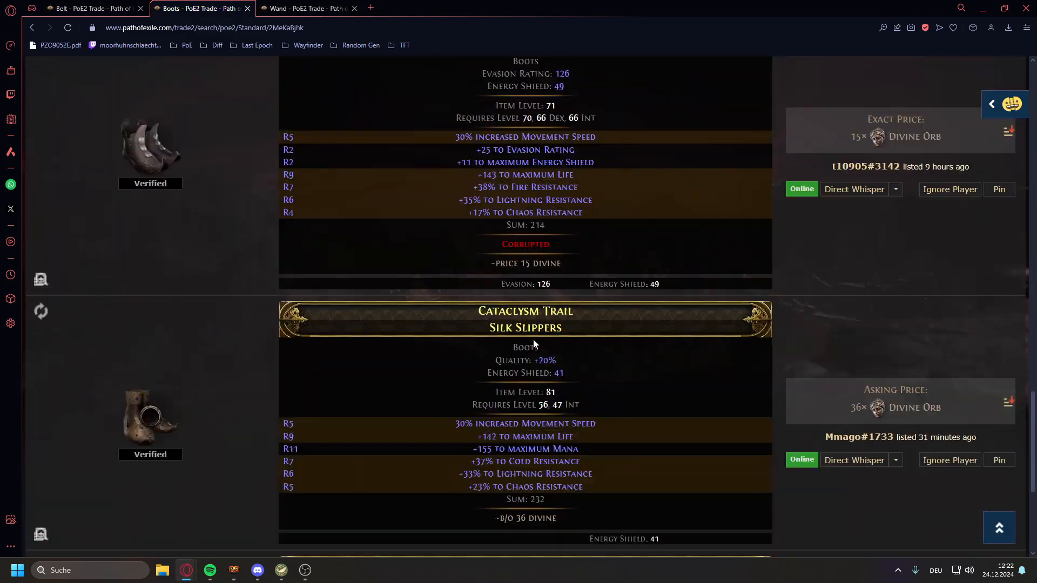
scroll(533, 339, "up", 12)
scroll(540, 365, "up", 20)
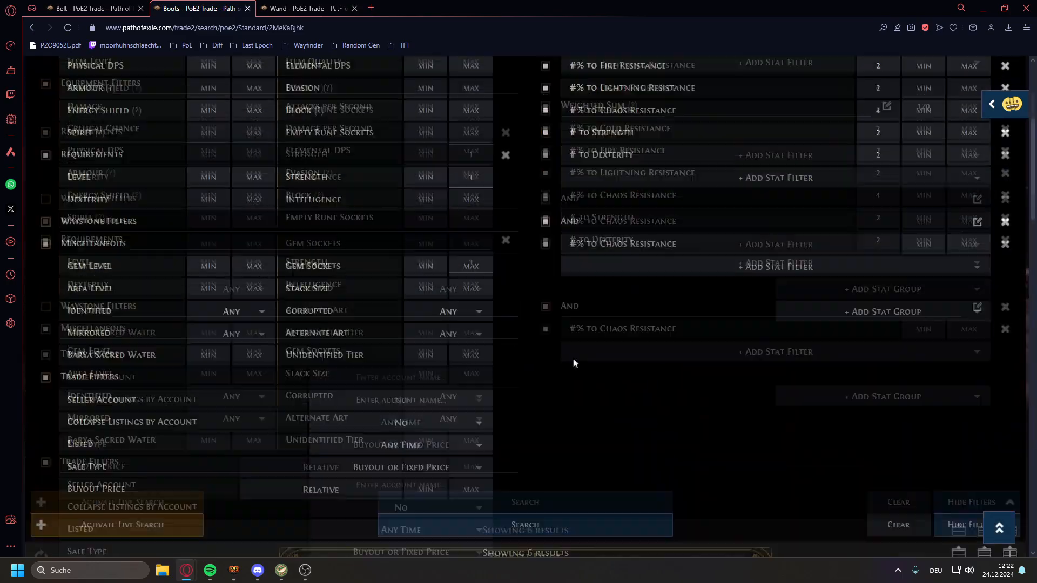
scroll(566, 355, "down", 20)
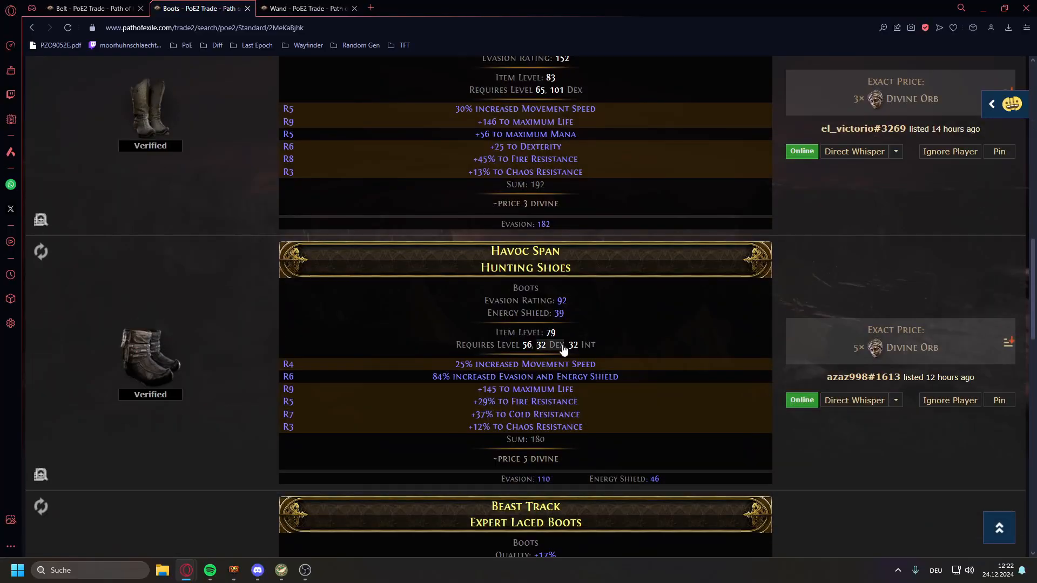
scroll(562, 344, "down", 10)
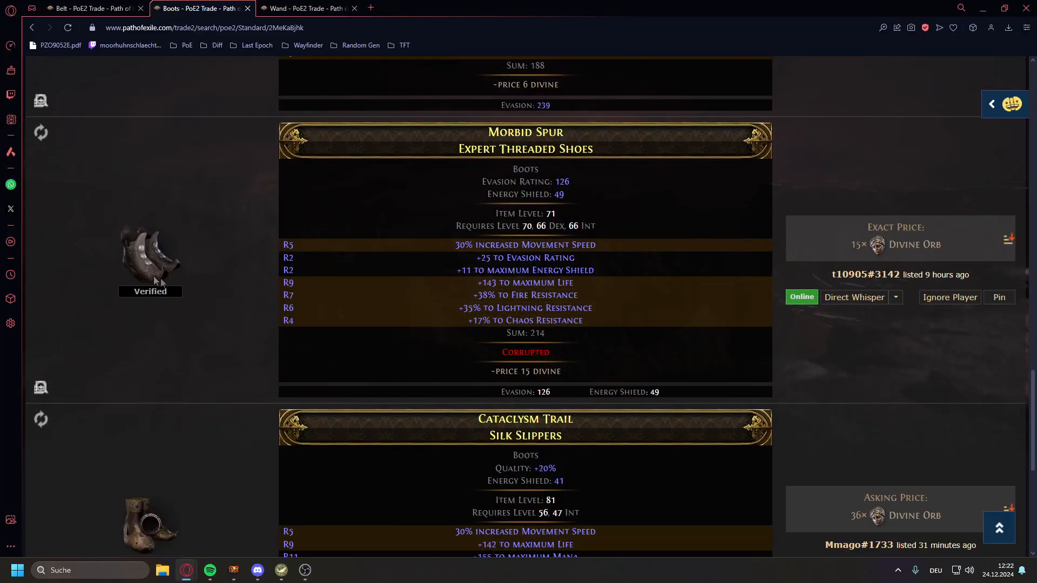
scroll(180, 283, "down", 3)
Set the Corrupted filter to No, run the boots search, and look through the results
scroll(186, 254, "up", 15)
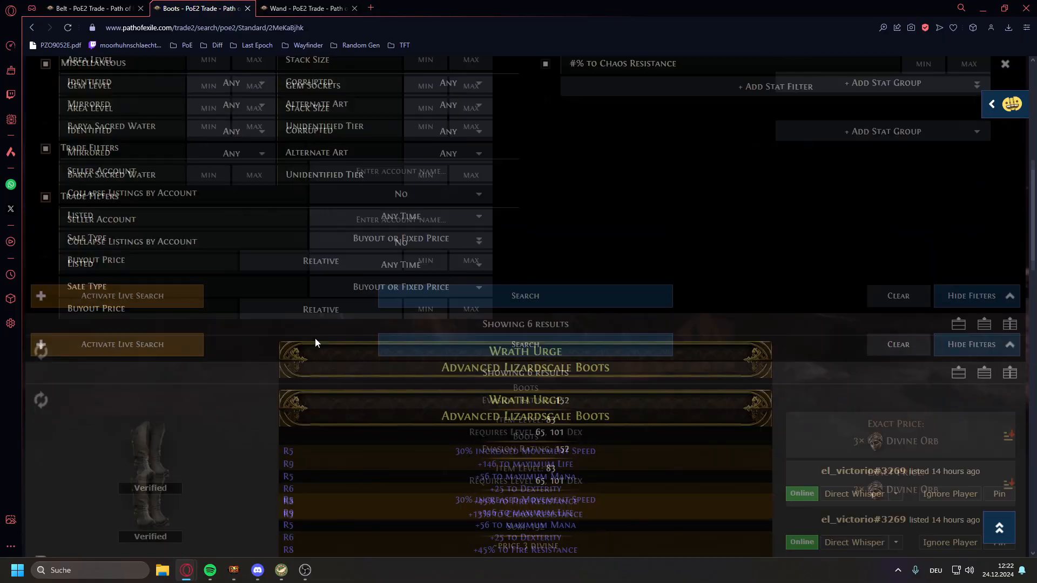
scroll(378, 346, "up", 6)
scroll(459, 324, "down", 6)
left_click(447, 174)
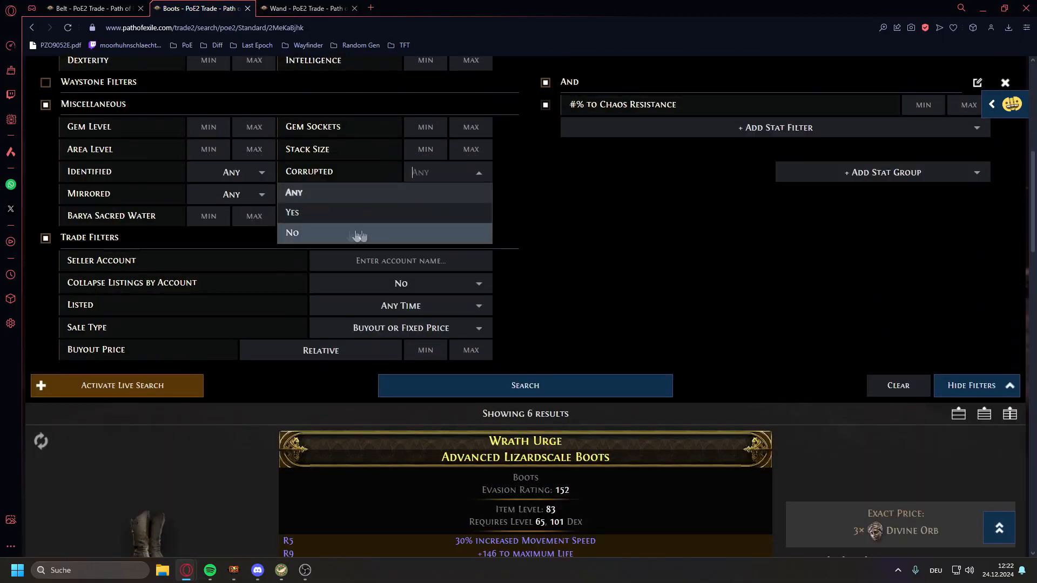
left_click(354, 236)
key("Return")
scroll(625, 266, "down", 15)
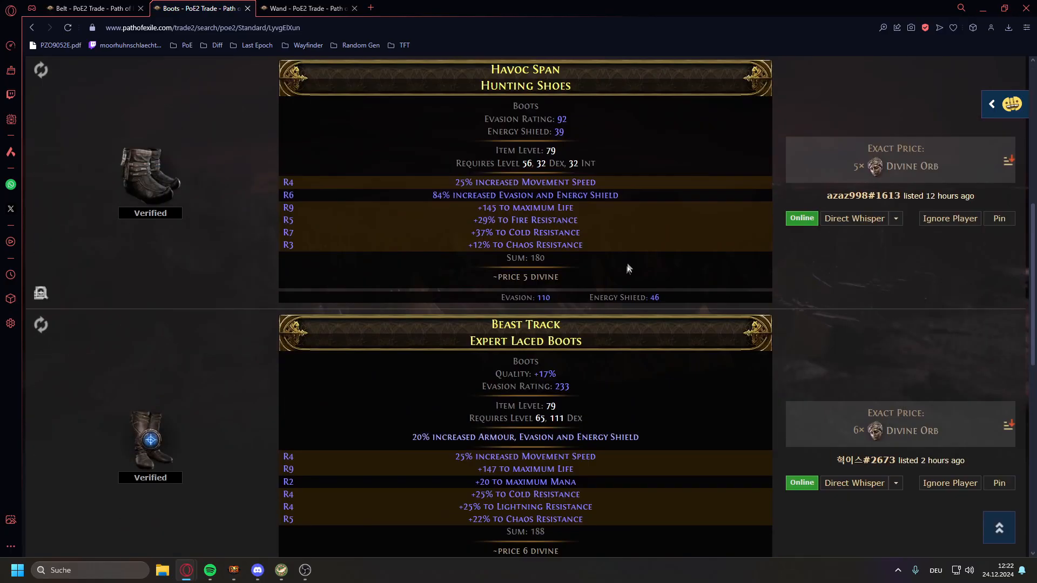
scroll(648, 297, "up", 7)
scroll(650, 298, "up", 8)
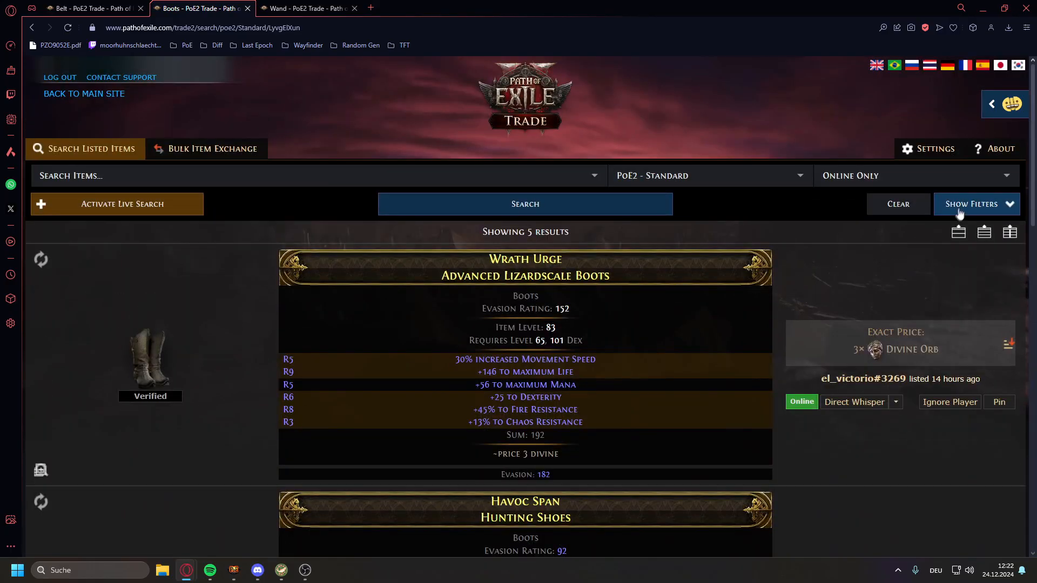
Reset the Corrupted filter to Any and rerun the boots search
left_click(978, 204)
scroll(507, 330, "down", 10)
left_click(435, 231)
left_click(432, 243)
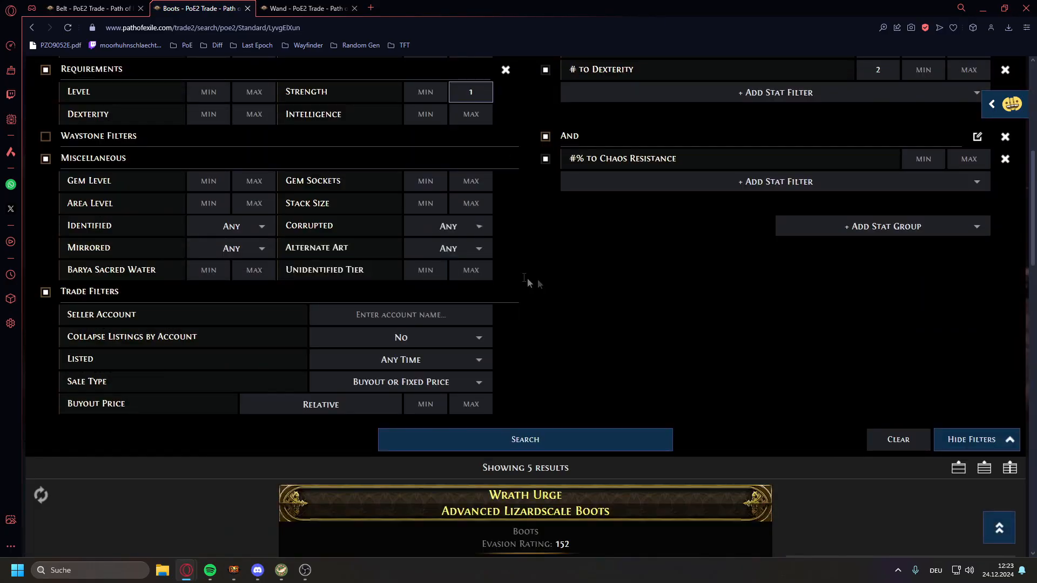
left_click(558, 436)
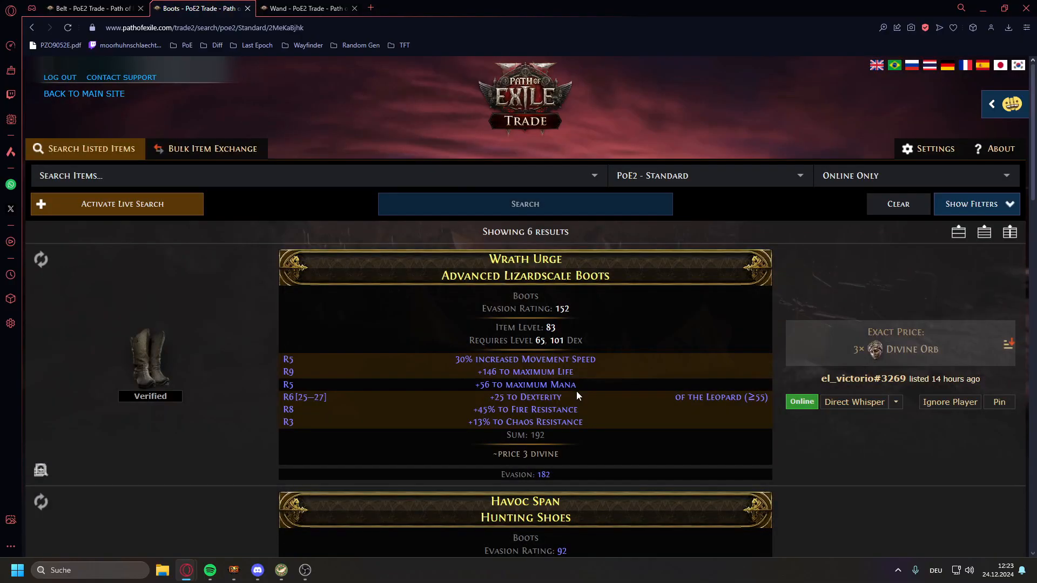
Reopen the filters, set the minimum Empty Rune Sockets to 1, and run the boots search
left_click(971, 204)
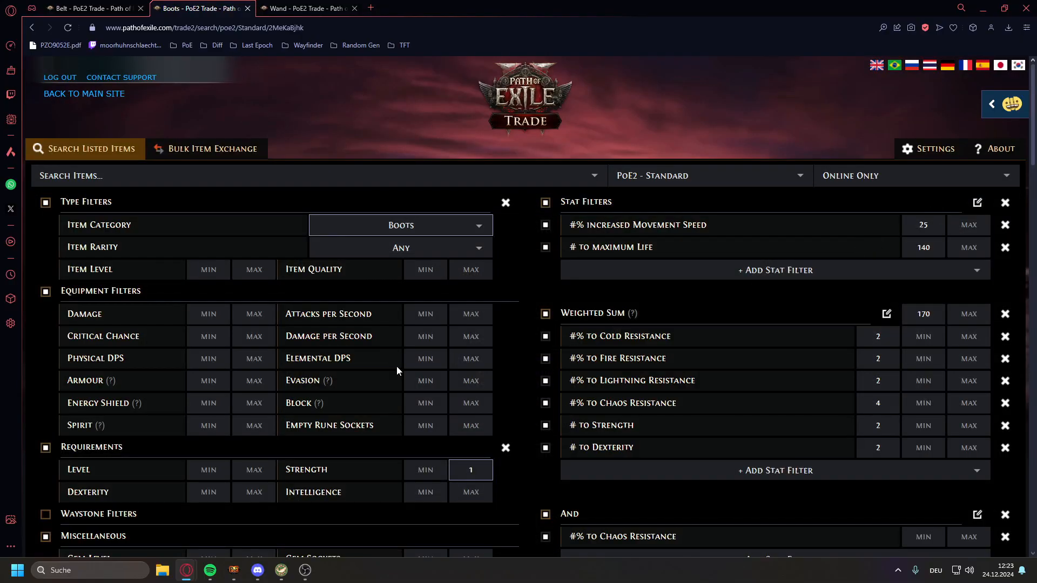
scroll(396, 366, "down", 1)
left_click(427, 372)
type("1")
key("Return")
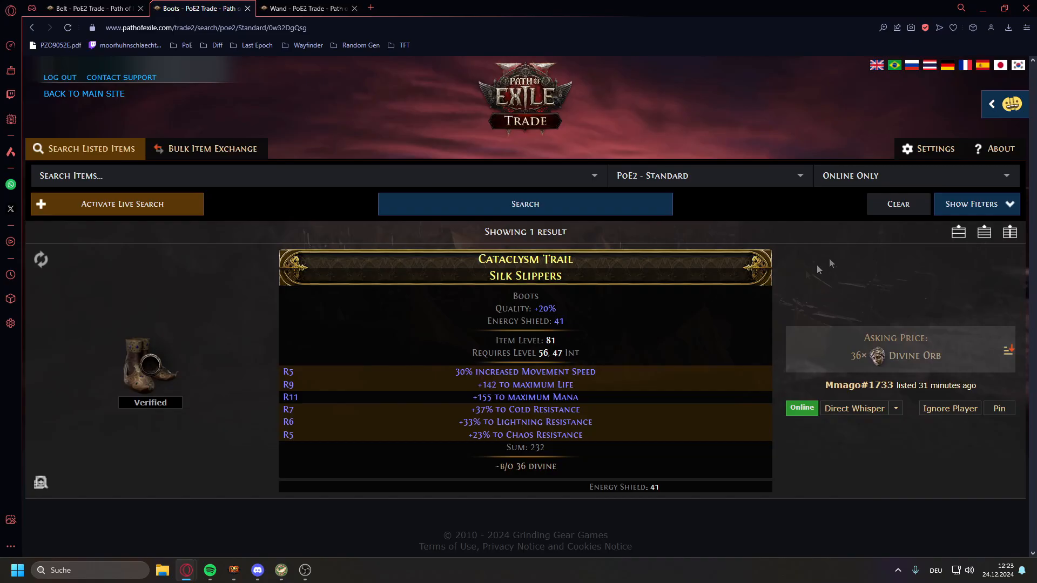
Clear the minimum Empty Rune Sockets value and rerun the boots search
left_click(971, 204)
scroll(650, 394, "down", 6)
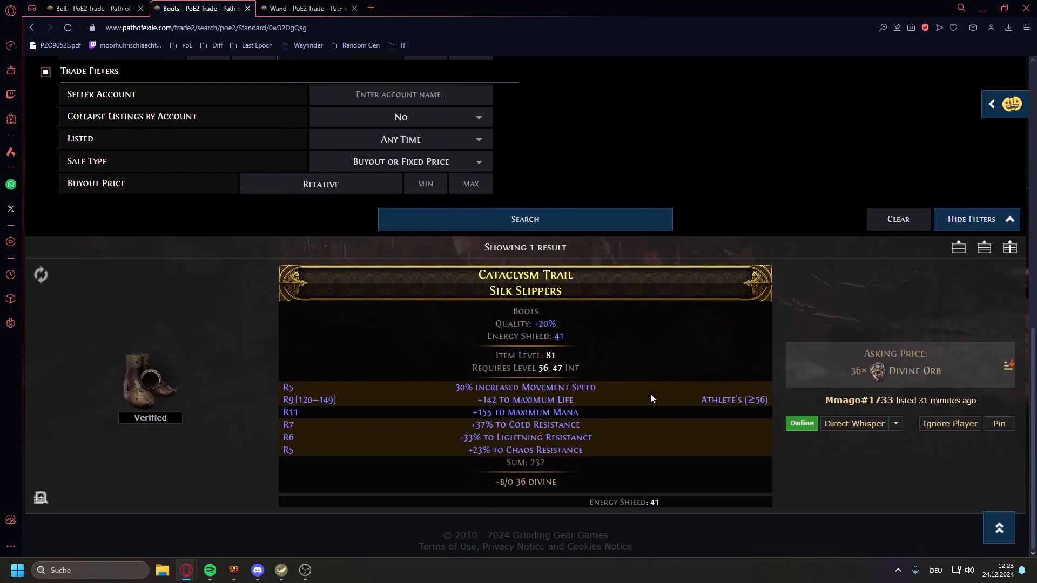
left_click(599, 228)
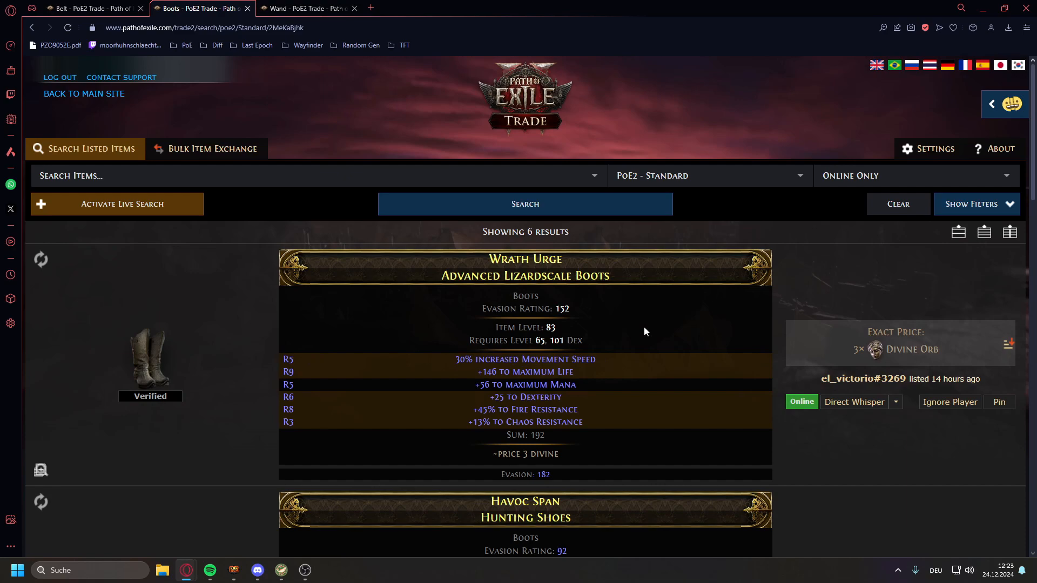
Reopen the filters, check the Empty Rune Sockets option, and examine the sockets and modifiers of the listed boots
left_click(971, 204)
scroll(465, 233, "down", 4)
left_click(425, 209)
scroll(617, 415, "down", 12)
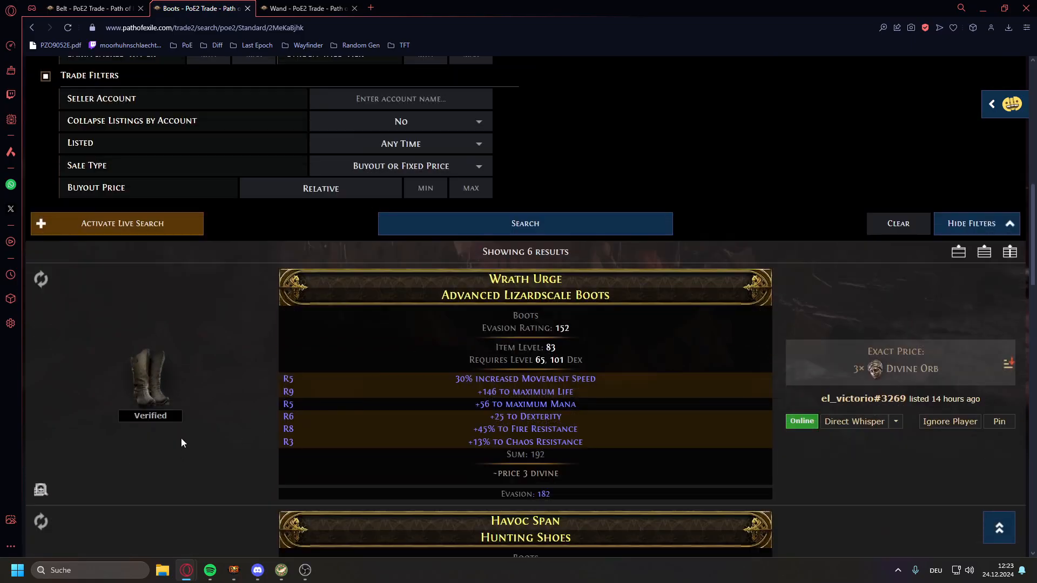
scroll(180, 430, "down", 15)
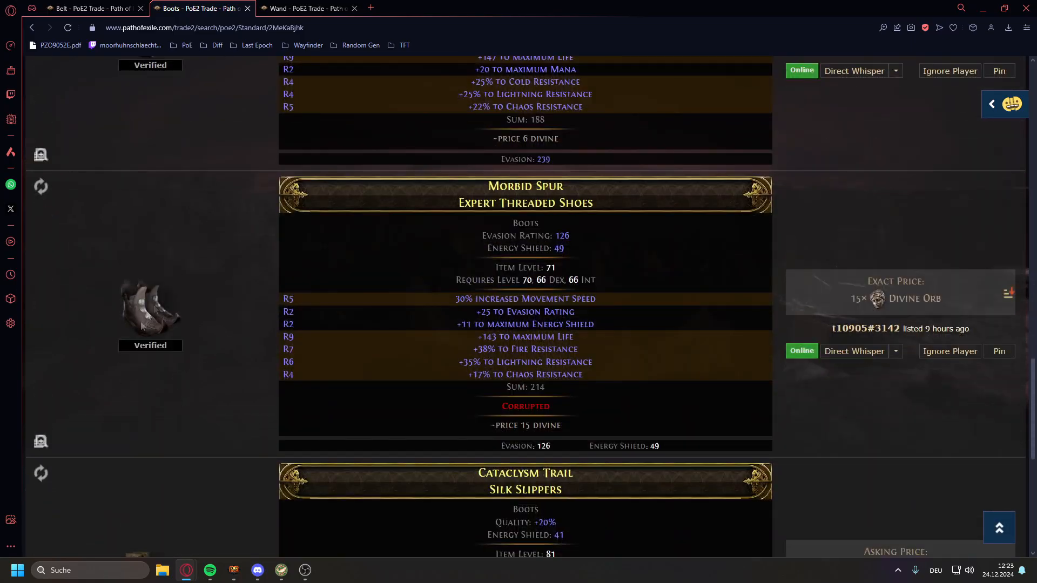
scroll(178, 371, "down", 3)
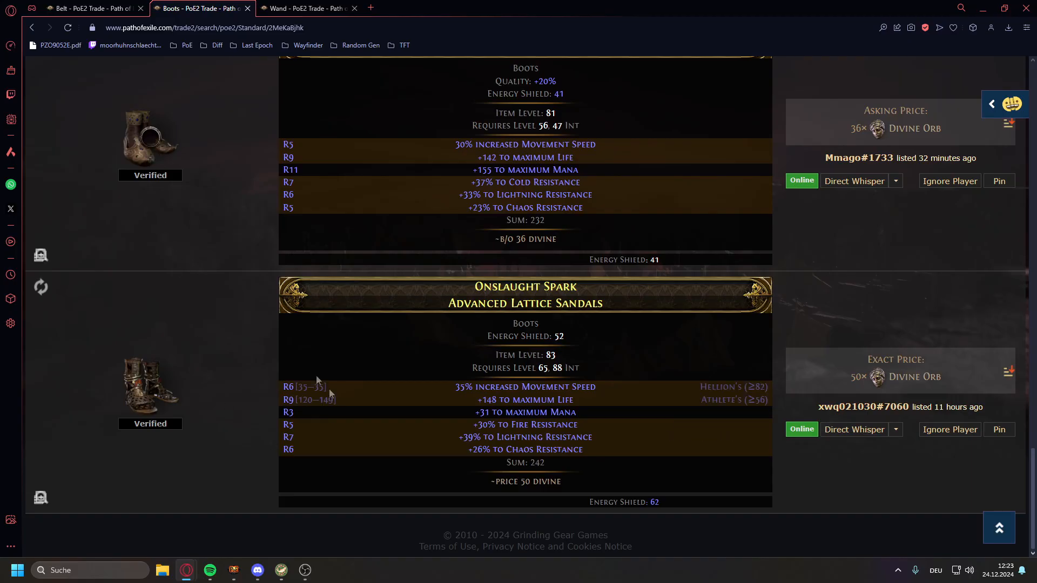
Review the boots search filters, rerun the boots search, and reopen its filters
scroll(204, 399, "up", 20)
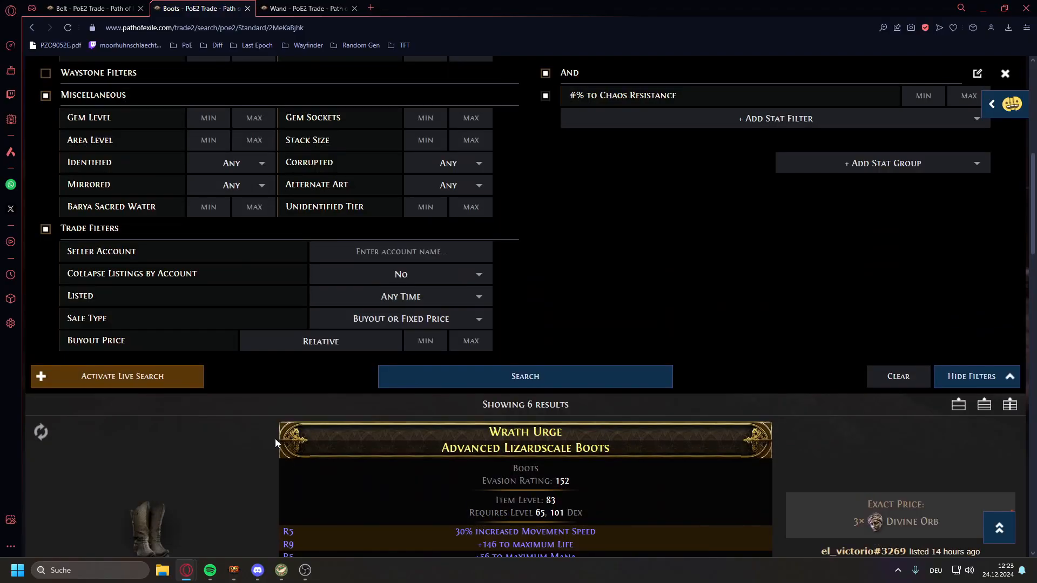
scroll(581, 416, "up", 5)
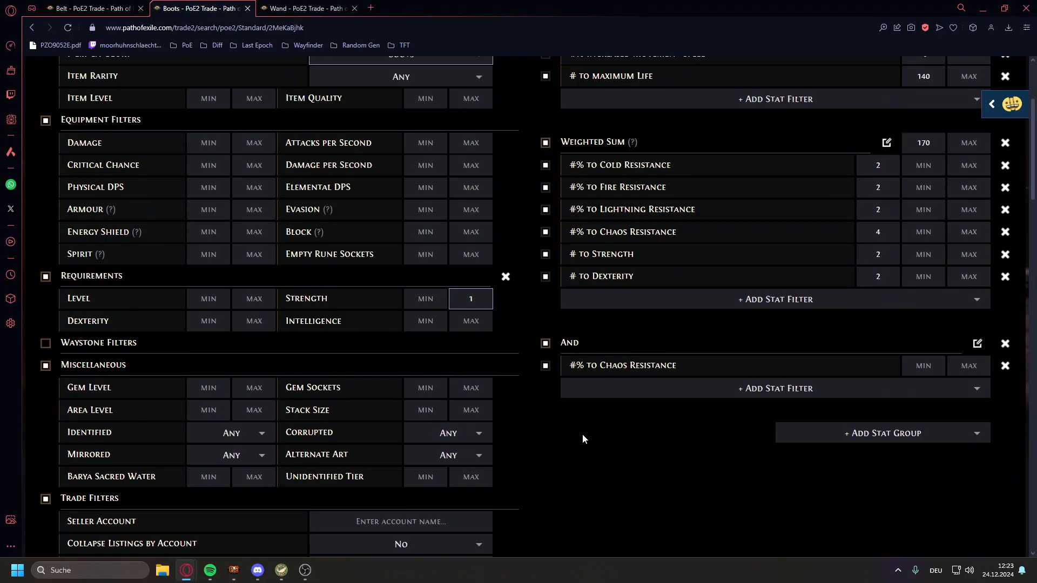
scroll(588, 429, "down", 3)
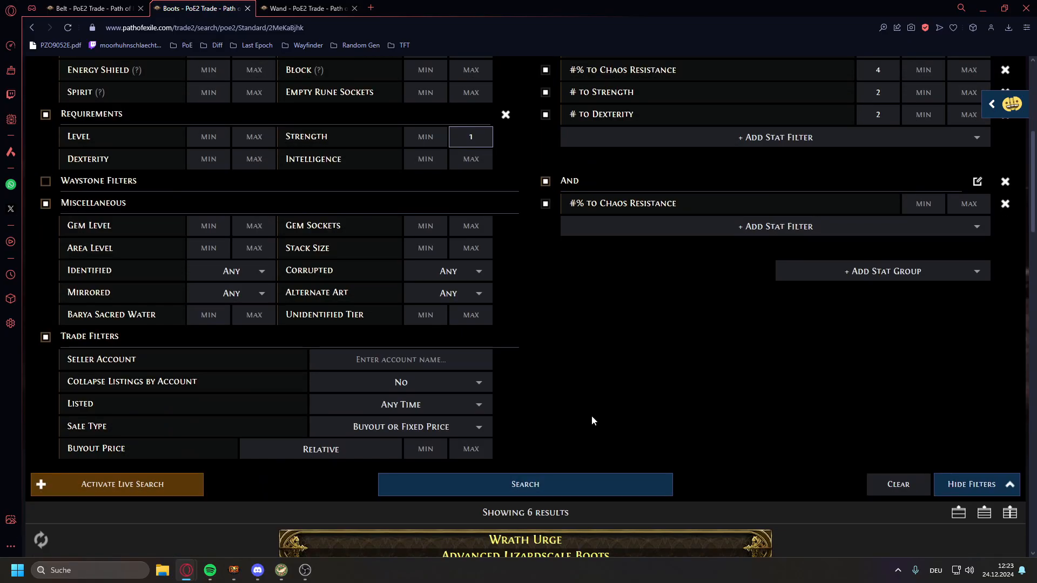
scroll(589, 415, "up", 5)
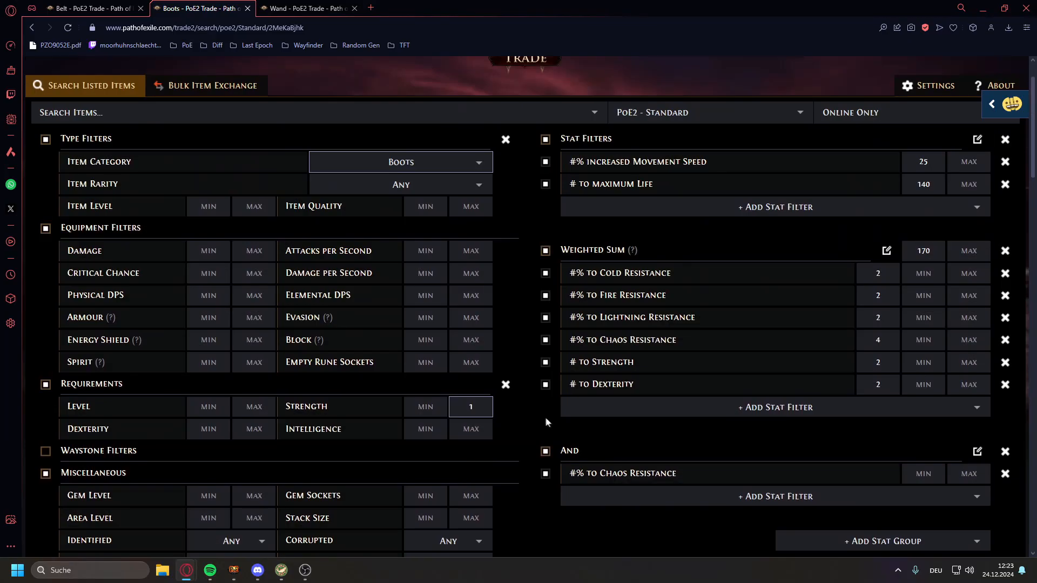
scroll(547, 416, "down", 7)
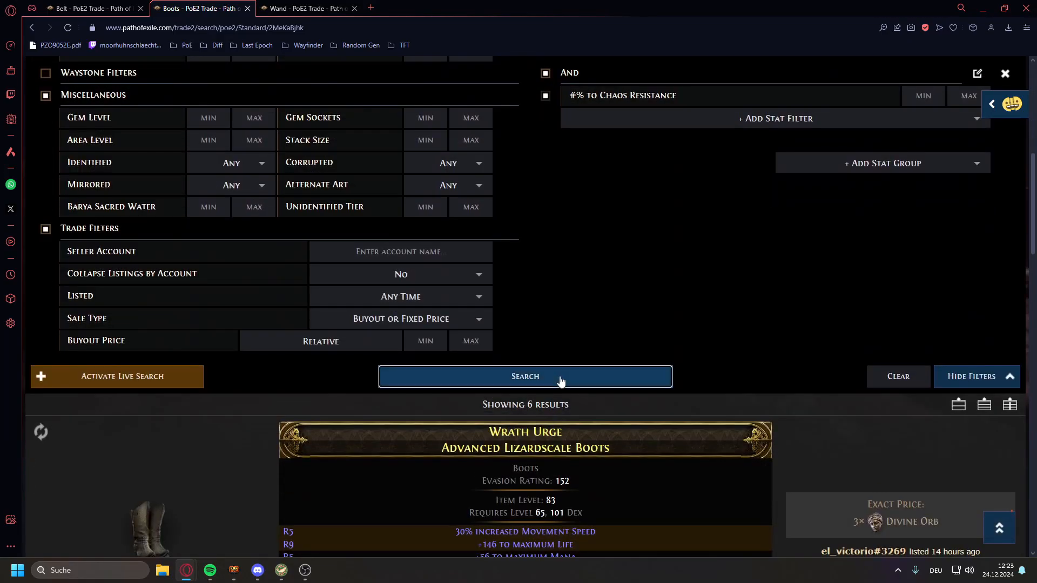
left_click(561, 377)
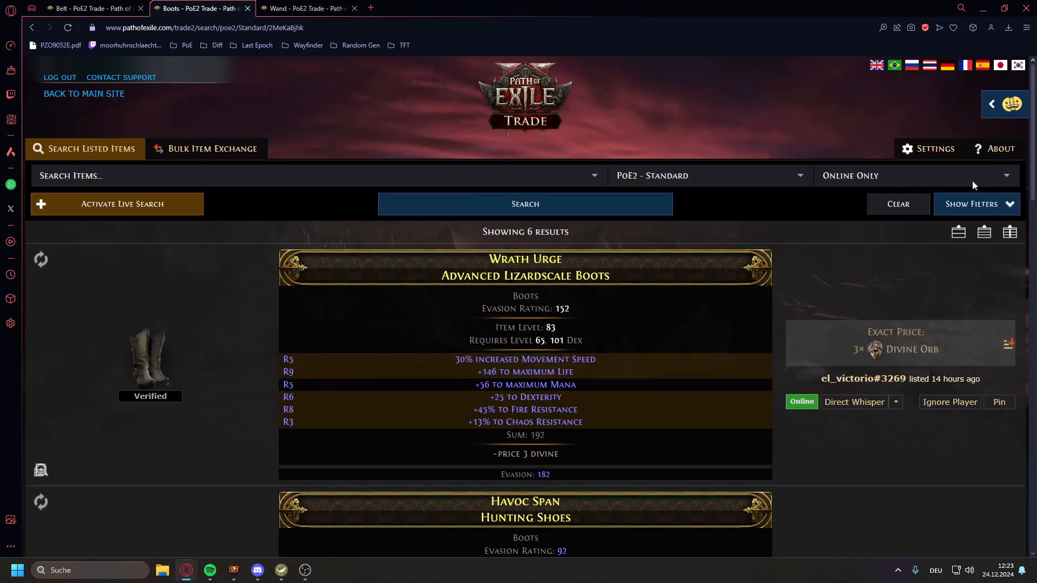
left_click(971, 204)
scroll(749, 236, "down", 9)
scroll(746, 224, "up", 6)
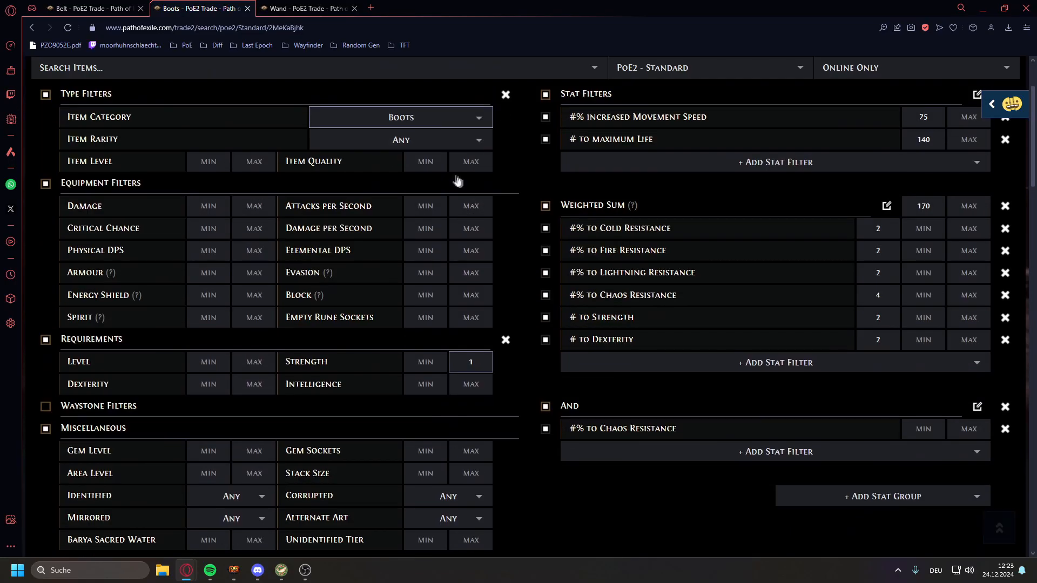
Switch to the wand trade search and show its filters with the Weighted Sum and Count groups
left_click(291, 9)
scroll(497, 194, "up", 3)
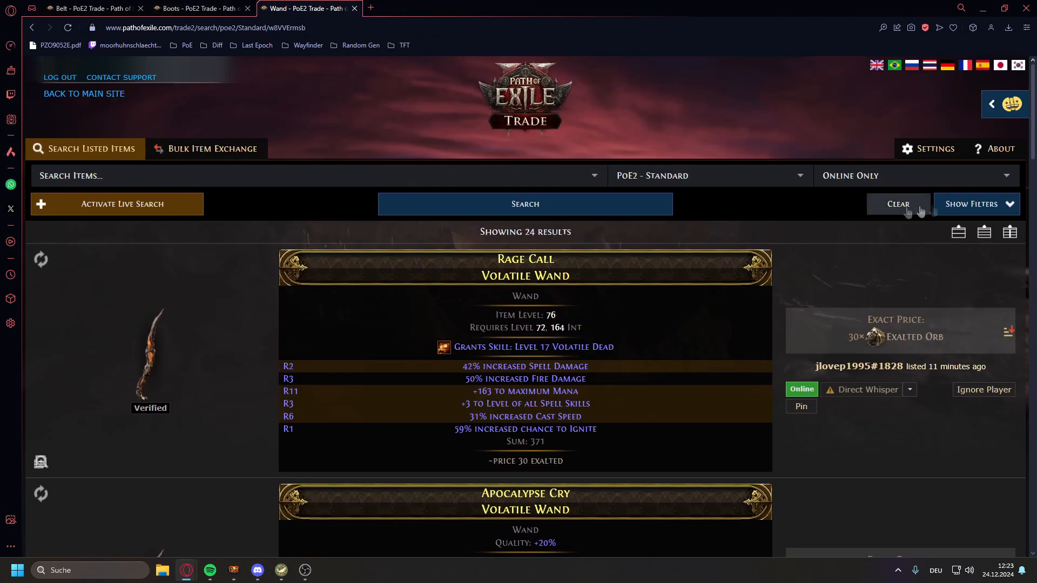
left_click(971, 204)
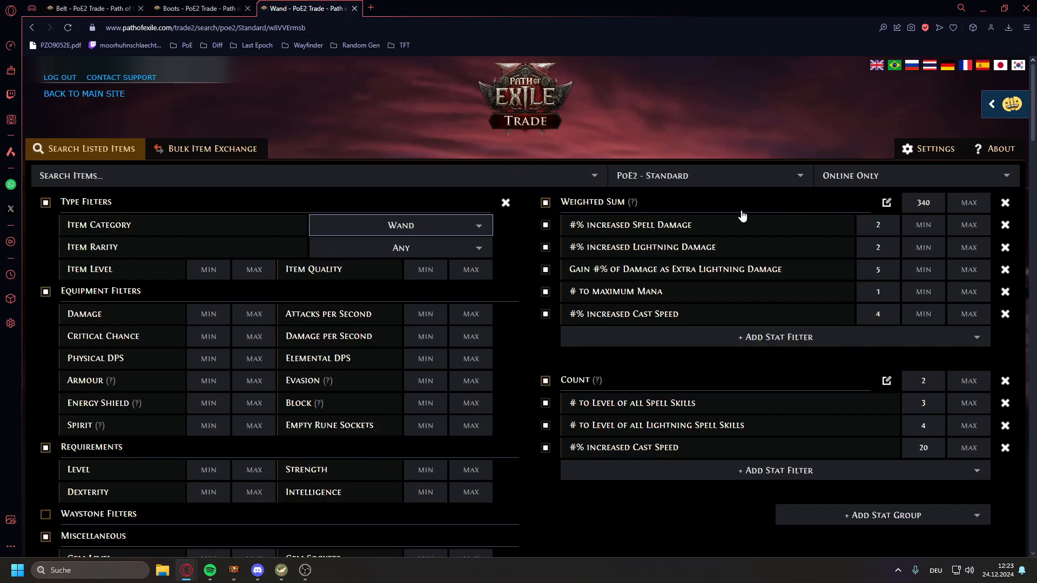
scroll(718, 232, "down", 1)
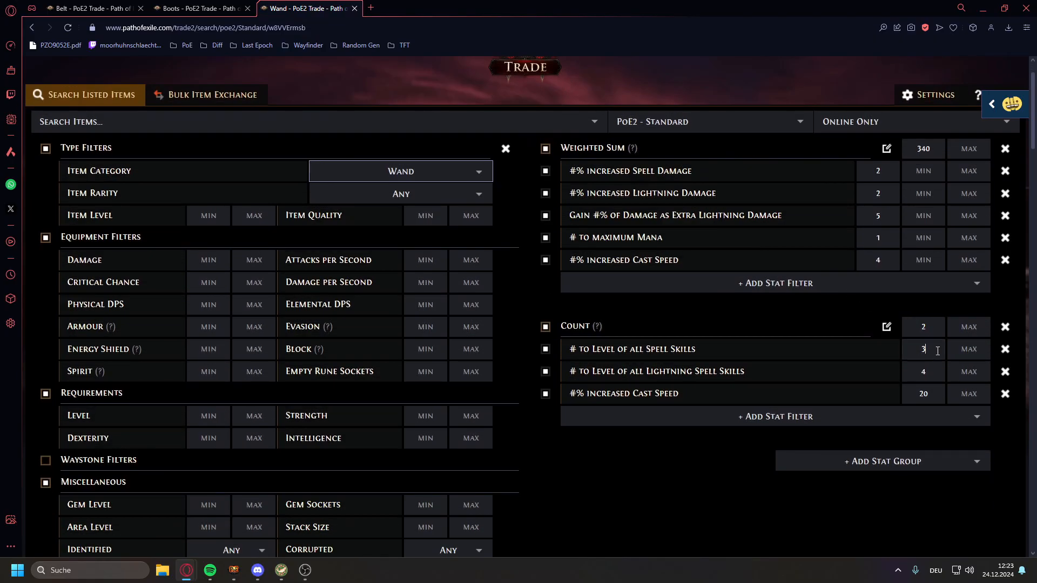
Examine the Count group's required number and the minimums for all spell skills, lightning spell skills and cast speed
left_click(932, 328)
left_click(935, 371)
left_click(910, 353)
left_click(925, 329)
left_click(926, 368)
left_click(930, 391)
left_click(697, 480)
scroll(918, 360, "up", 1)
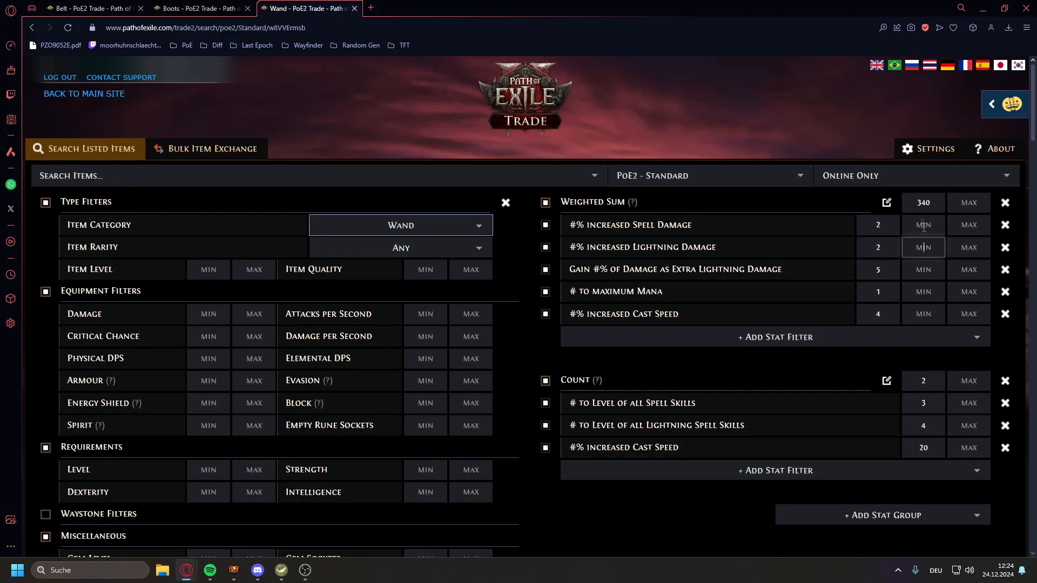
Examine the weights assigned to each of the five stats in the wand's Weighted Sum group
left_click(884, 232)
left_click(887, 249)
left_click(888, 269)
left_click(889, 291)
left_click(891, 312)
left_click(920, 258)
Open the PoE2DB Items page in a new browser tab and bring up the Amulets modifier list
left_click(371, 8)
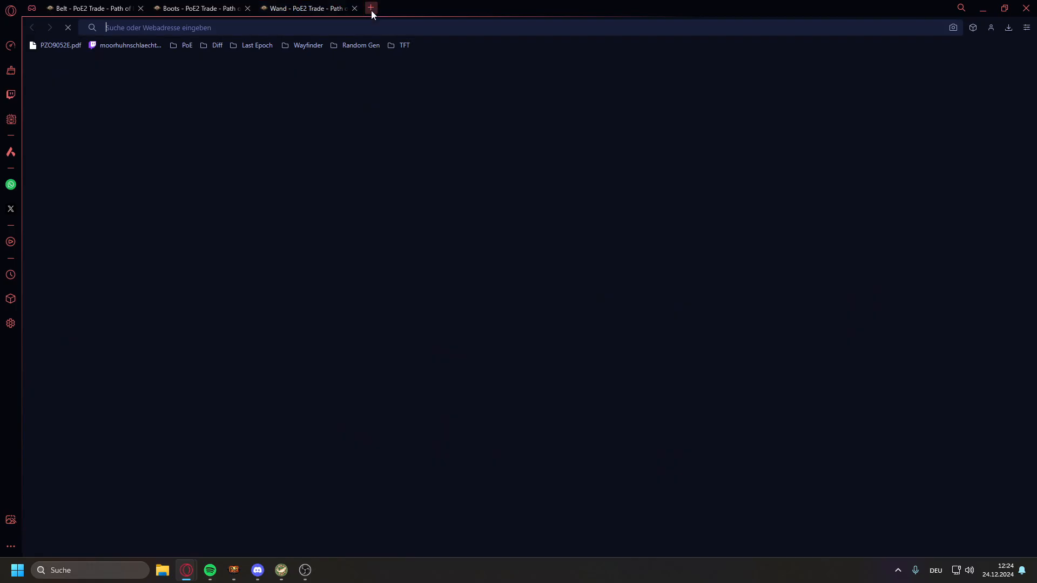
type("item")
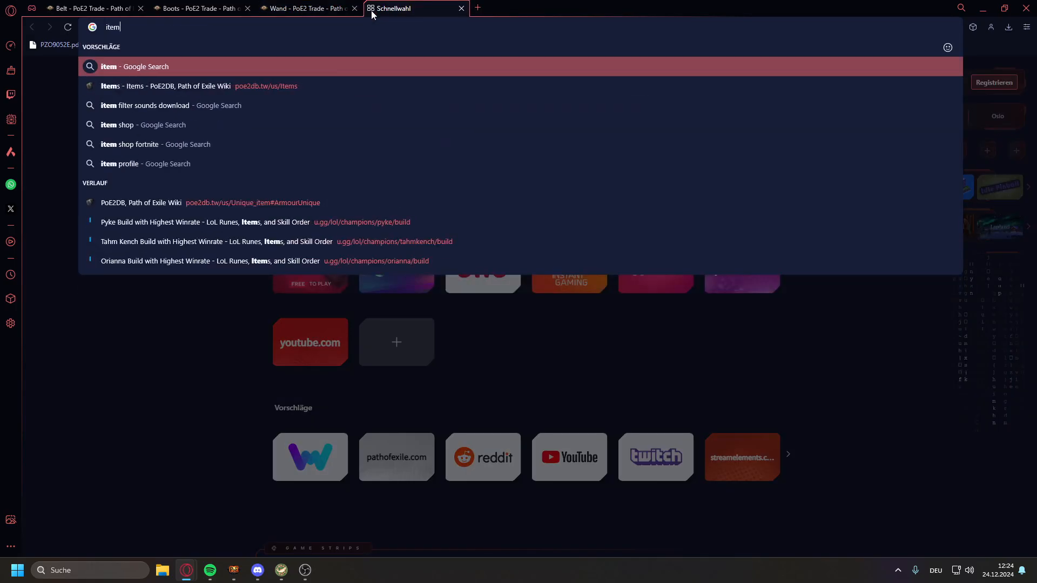
left_click(254, 86)
mouse_move(263, 82)
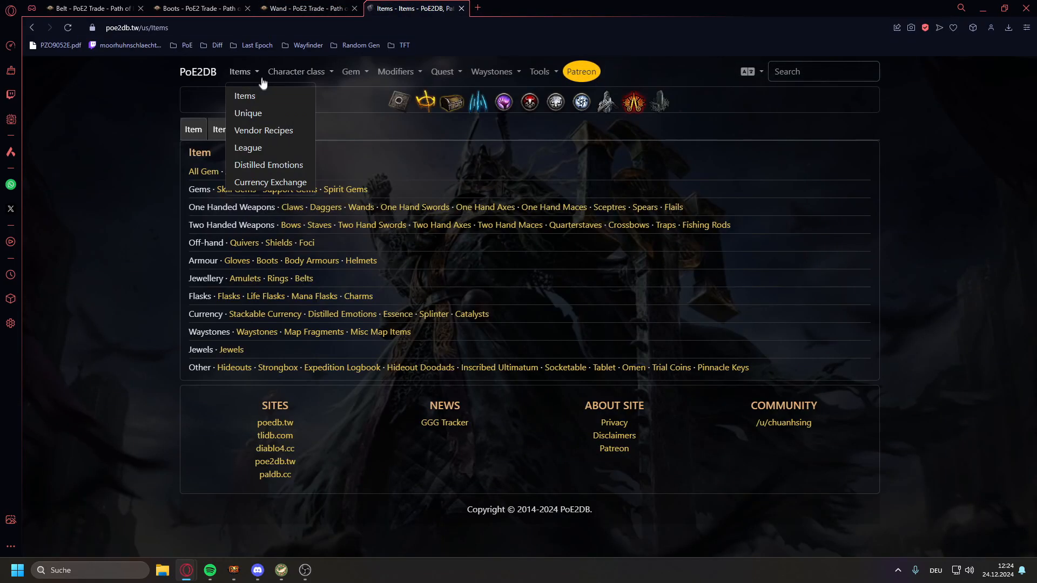
left_click(258, 280)
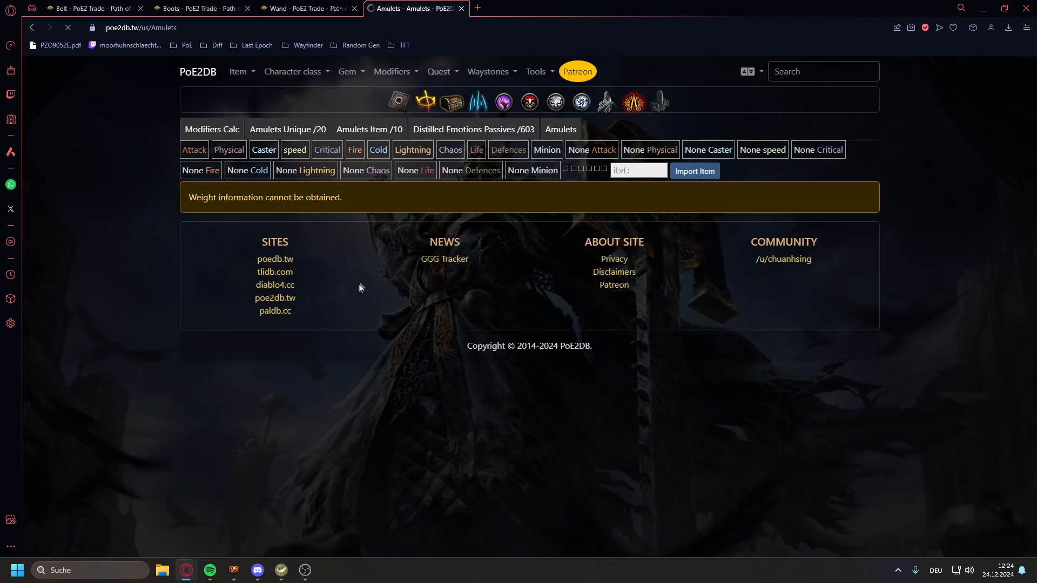
scroll(426, 243, "down", 2)
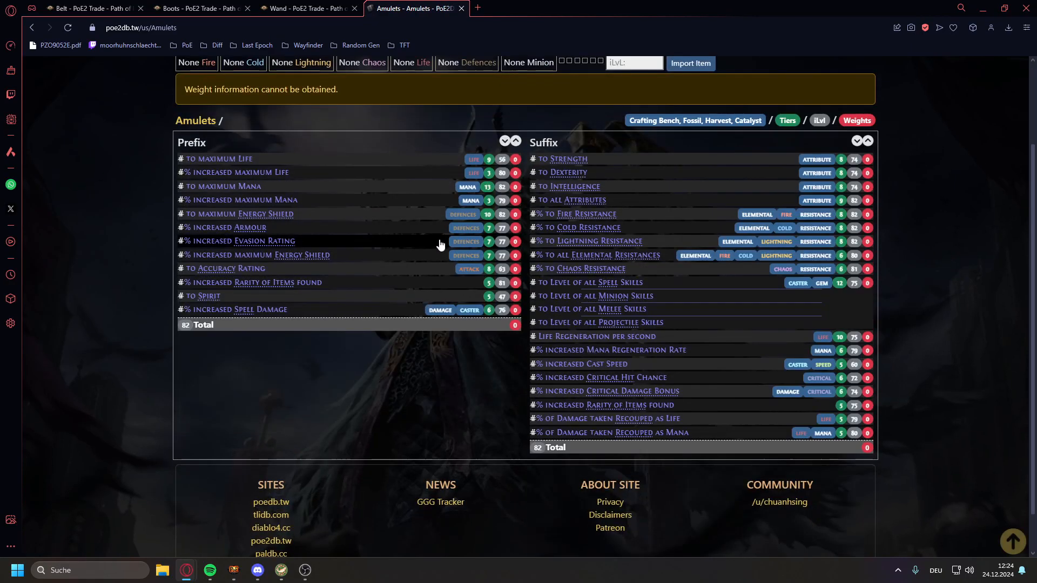
Look up the amulet modifier tiers for all Attributes, Level of all Spell Skills and increased Evasion Rating
left_click(591, 201)
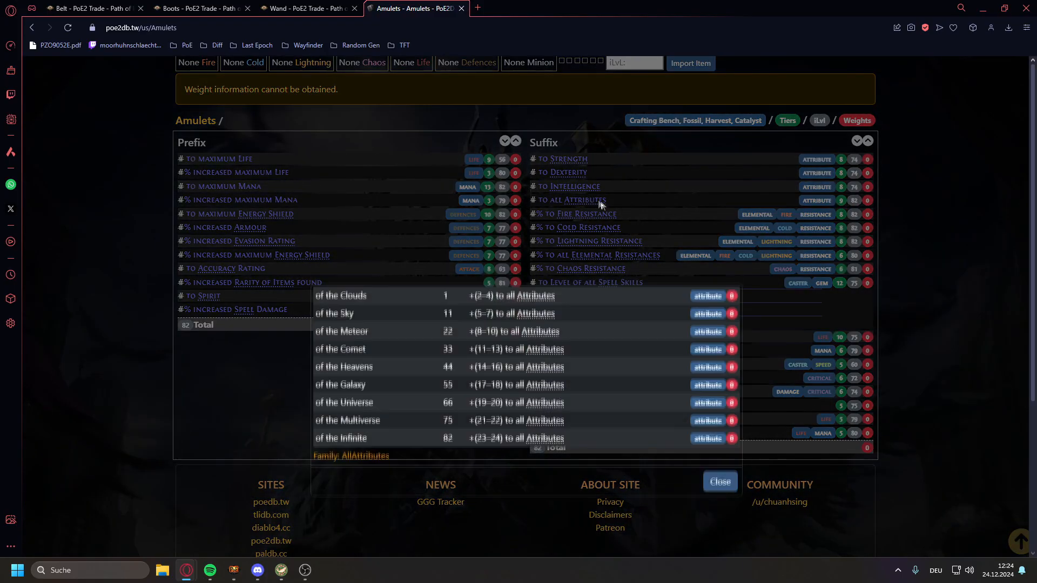
left_click(614, 223)
left_click(610, 282)
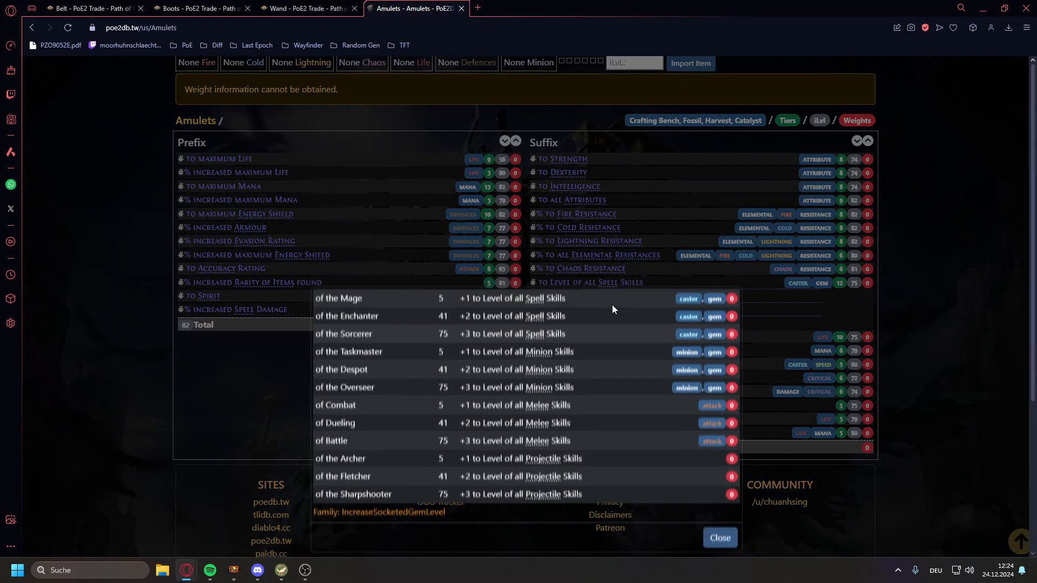
left_click(573, 264)
left_click(270, 241)
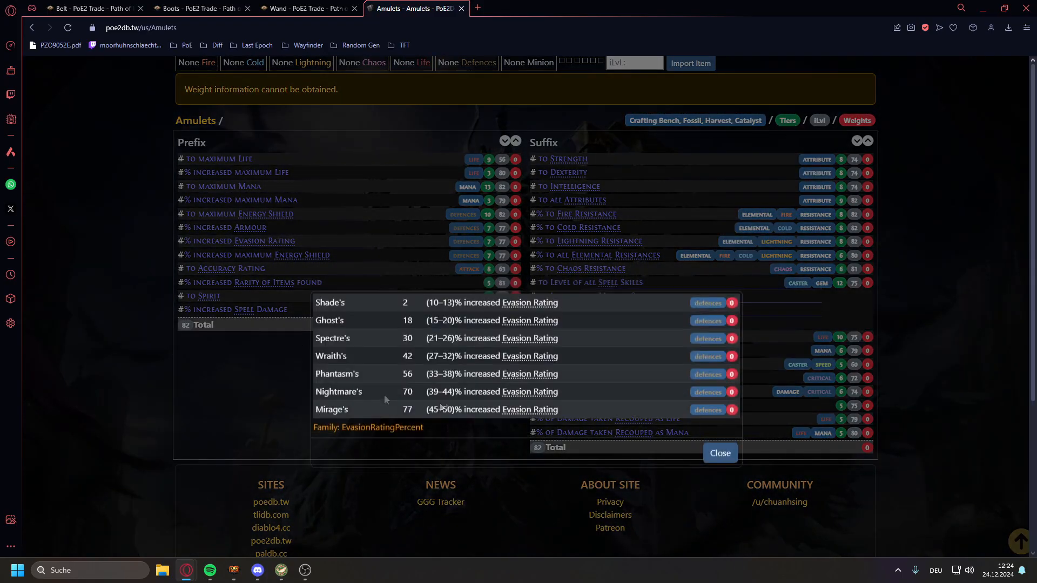
left_click(439, 276)
Return to the wand trade search, review its stat groups, and run the search
left_click(299, 11)
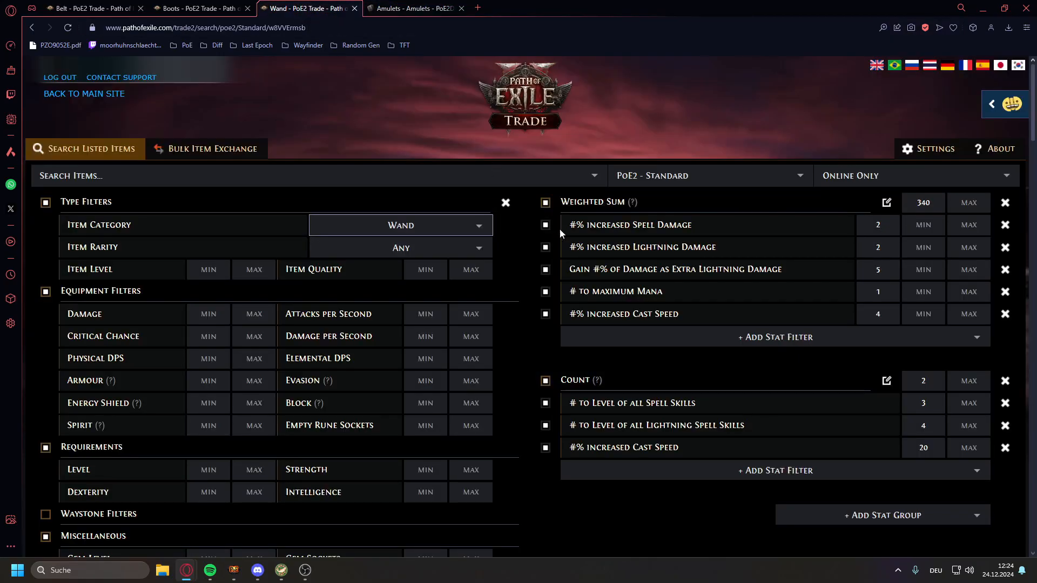
scroll(519, 262, "down", 1)
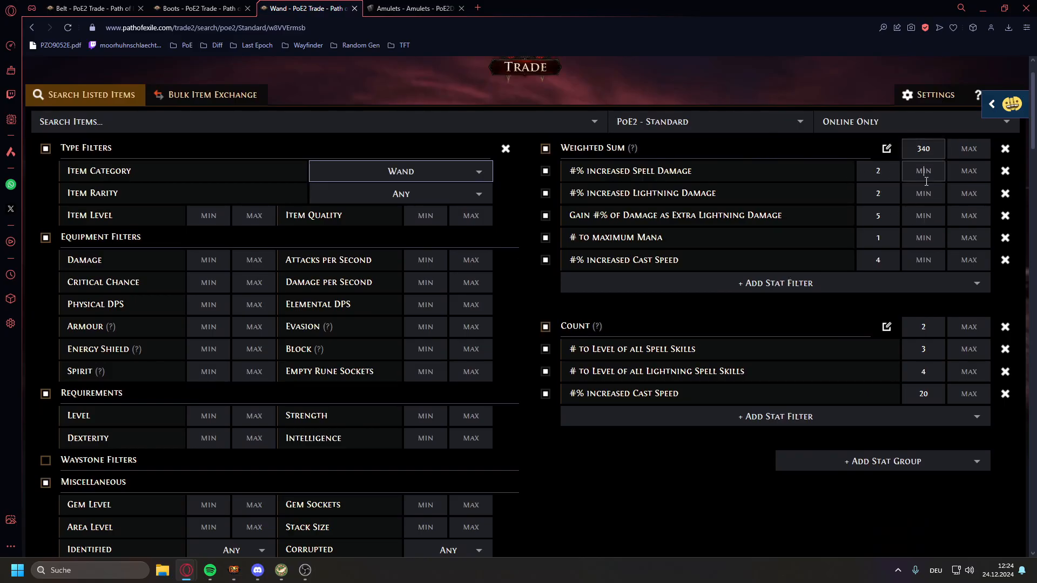
left_click(594, 466)
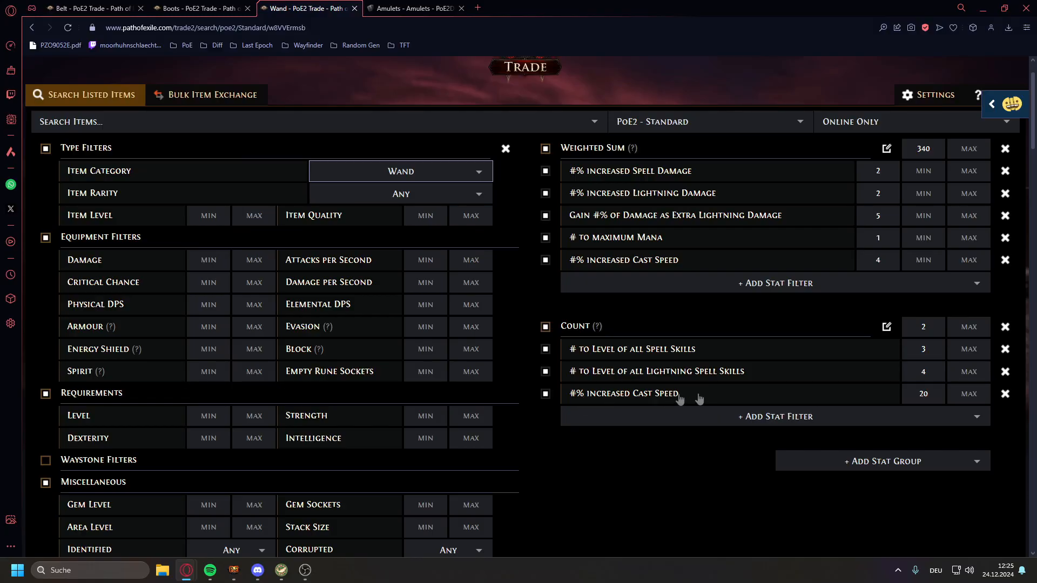
scroll(642, 398, "down", 10)
left_click(570, 228)
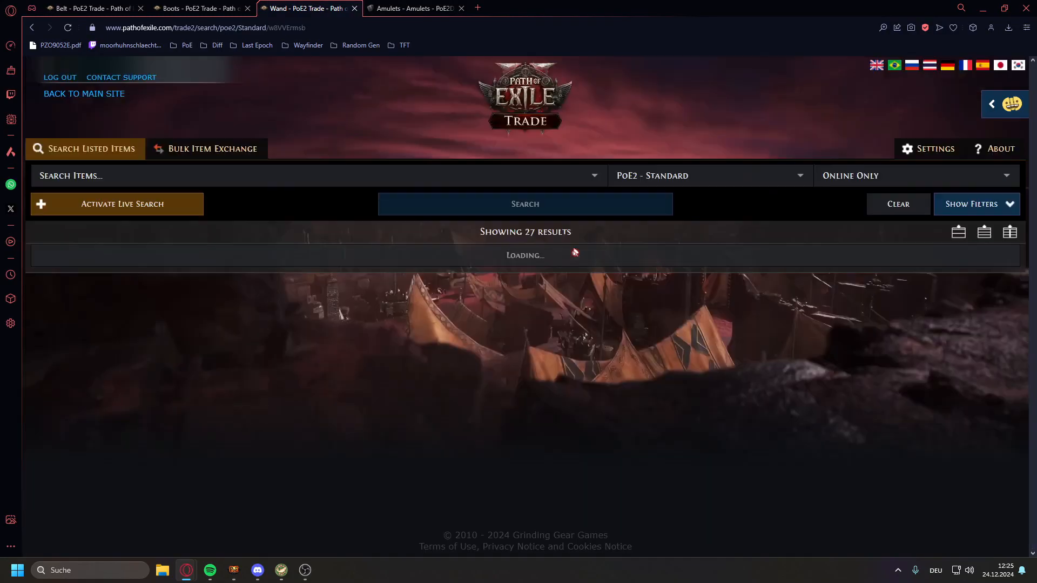
Sort the wand results by weighted sum, examine the top listings, and rerun the wand search
scroll(591, 286, "down", 1)
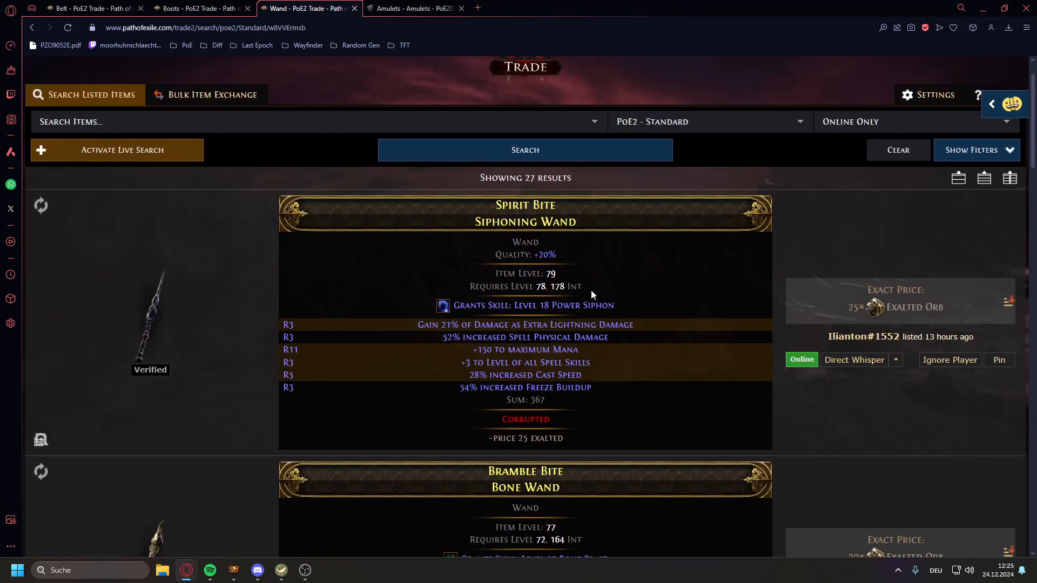
scroll(569, 199, "down", 1)
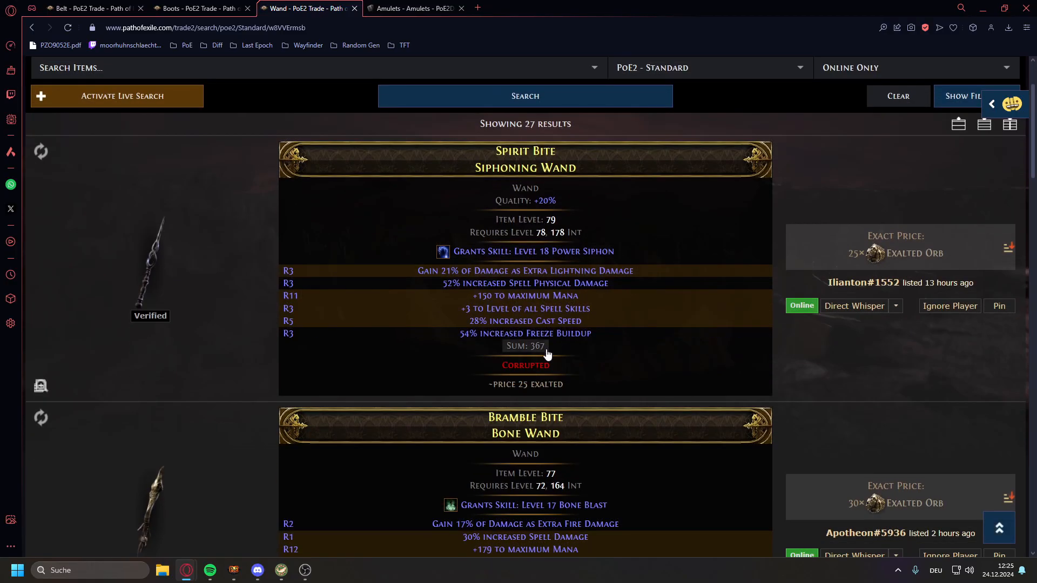
left_click(526, 346)
scroll(659, 342, "down", 2)
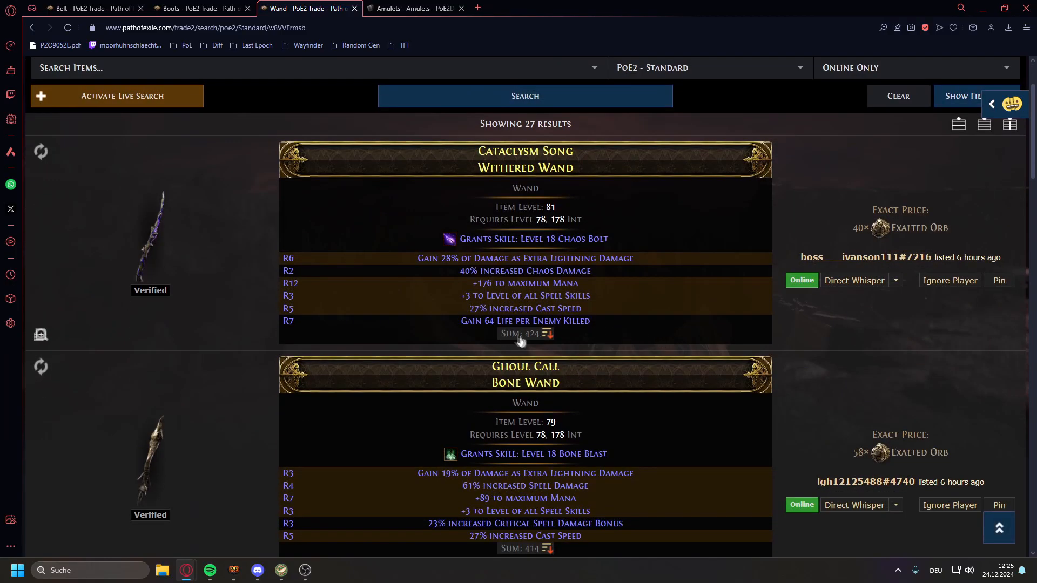
scroll(604, 319, "up", 2)
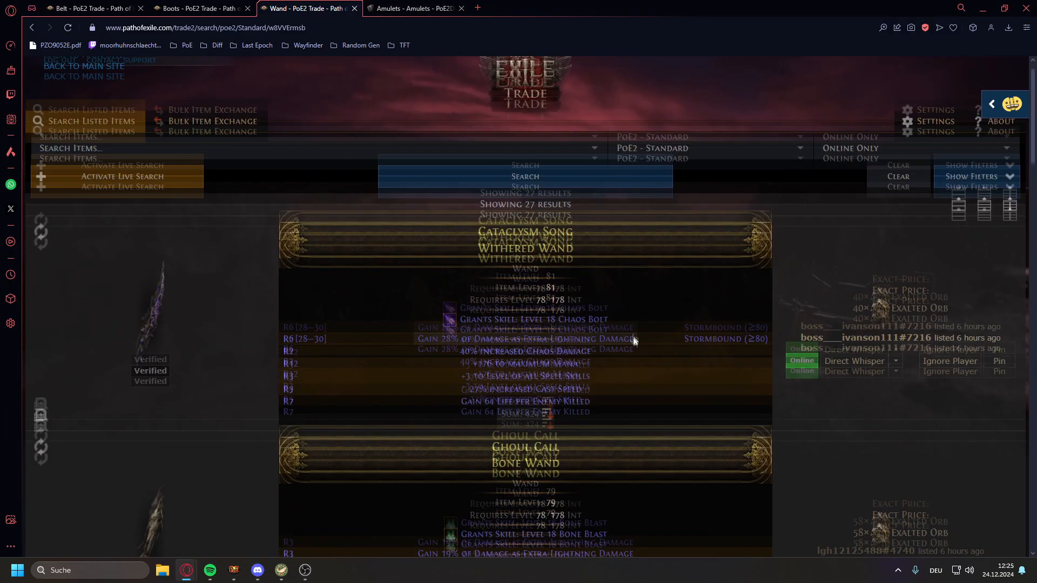
scroll(629, 339, "down", 1)
left_click(632, 161)
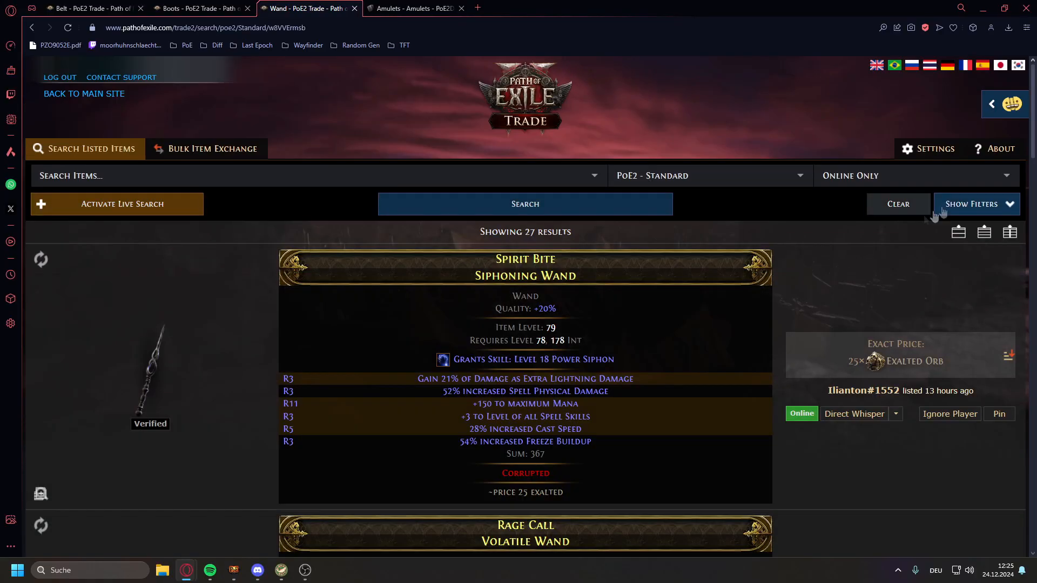
Set the wand search's buyout price to Divine Orb with a maximum of 10 and run the search
left_click(938, 212)
scroll(543, 286, "down", 8)
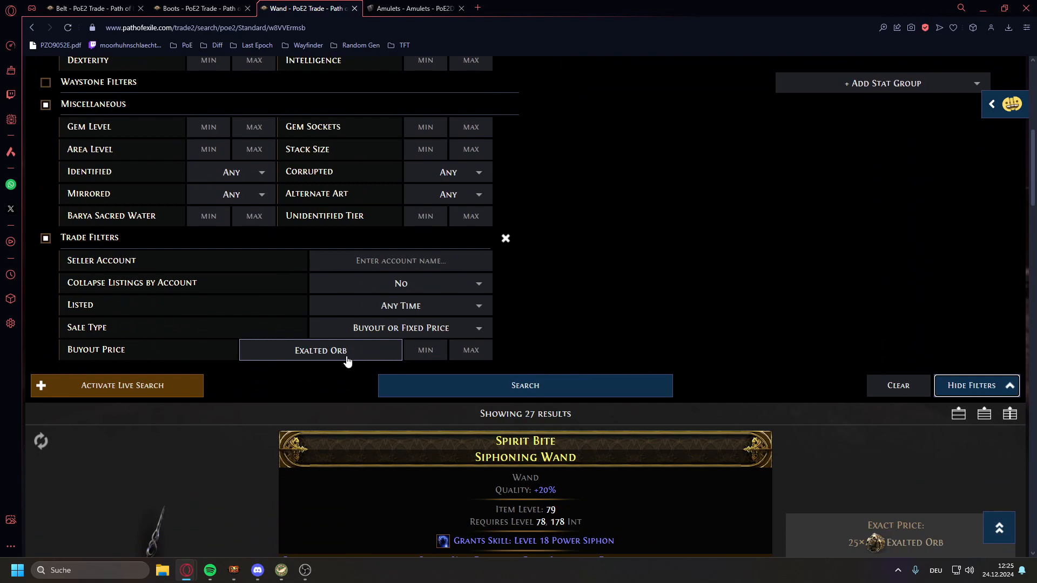
left_click(342, 358)
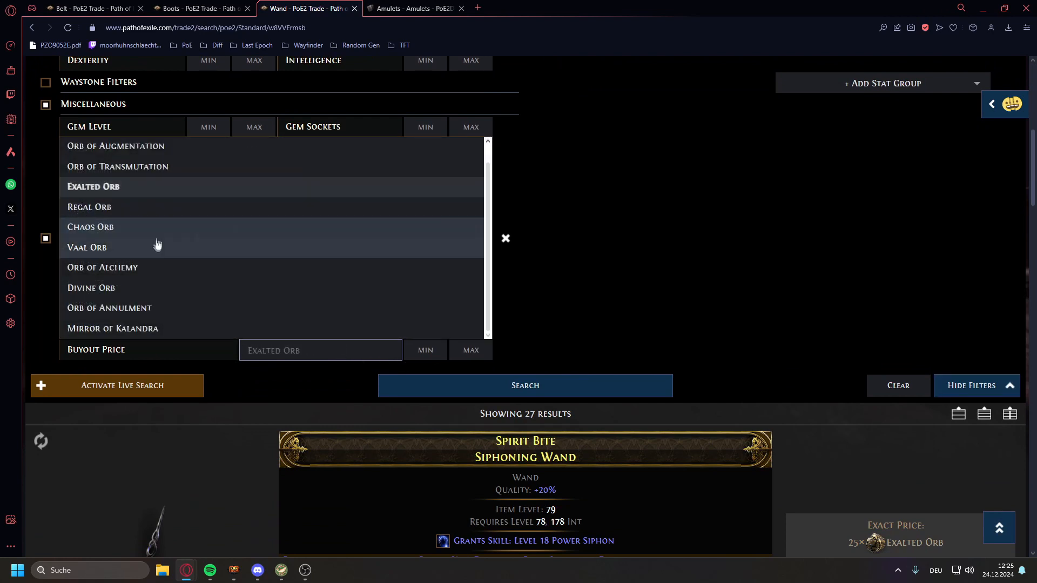
left_click(148, 290)
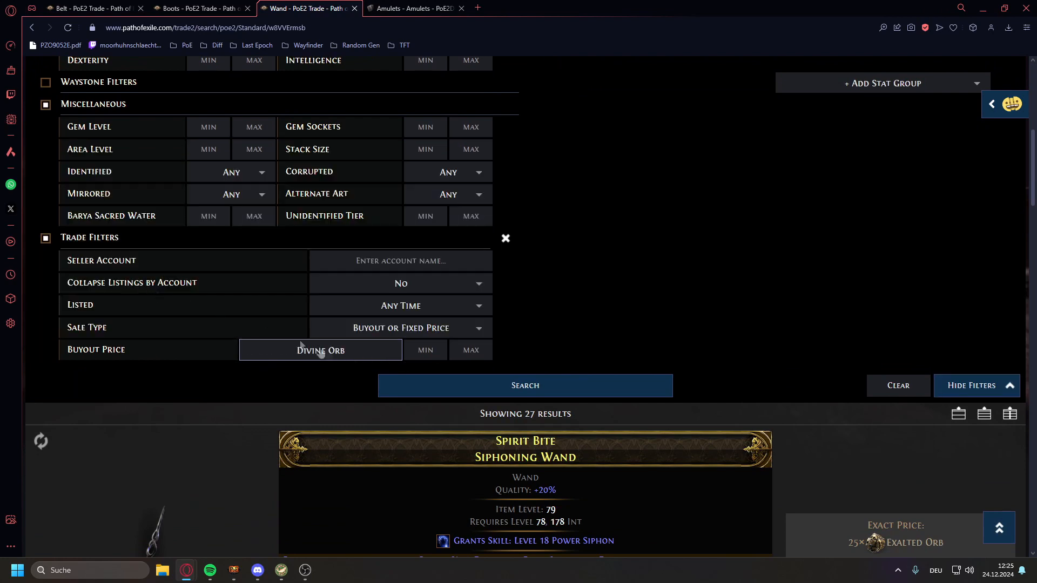
left_click(473, 350)
type("10")
key("Return")
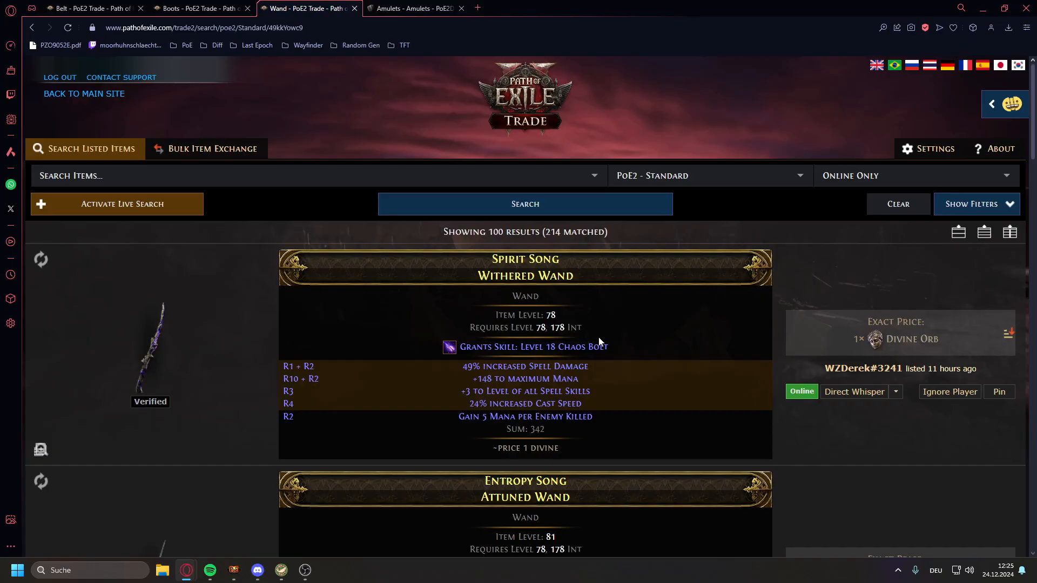
Examine the wands priced in Divine Orbs and sort the results by their weighted sum
scroll(675, 330, "down", 6)
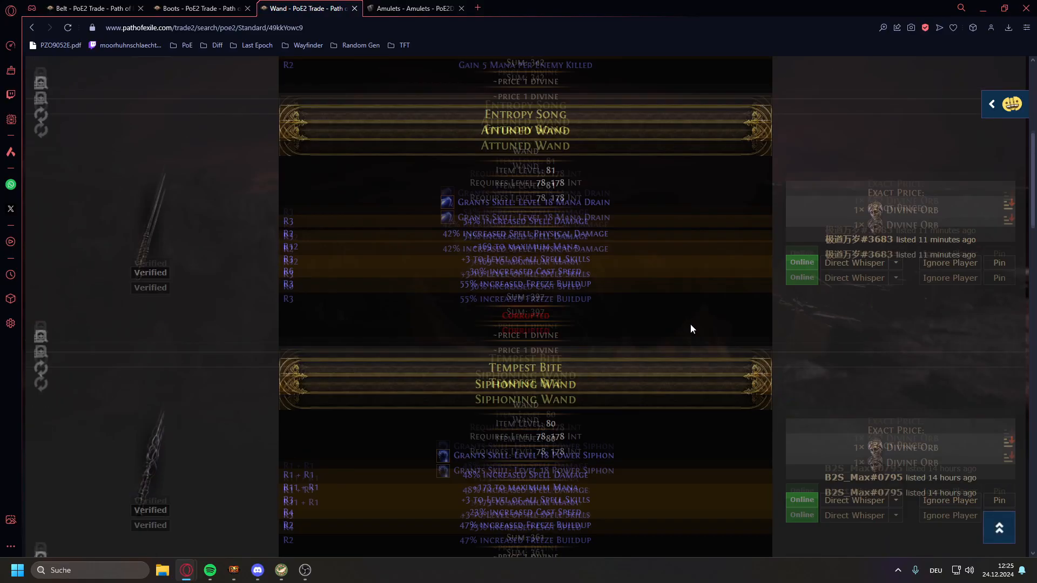
scroll(669, 321, "up", 6)
scroll(622, 329, "down", 4)
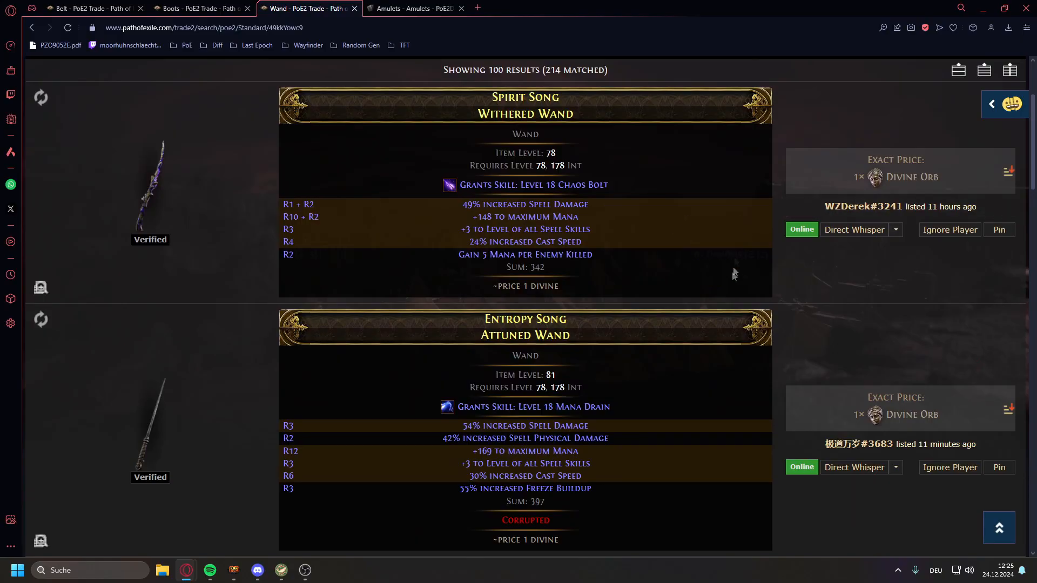
scroll(556, 369, "up", 3)
left_click(527, 376)
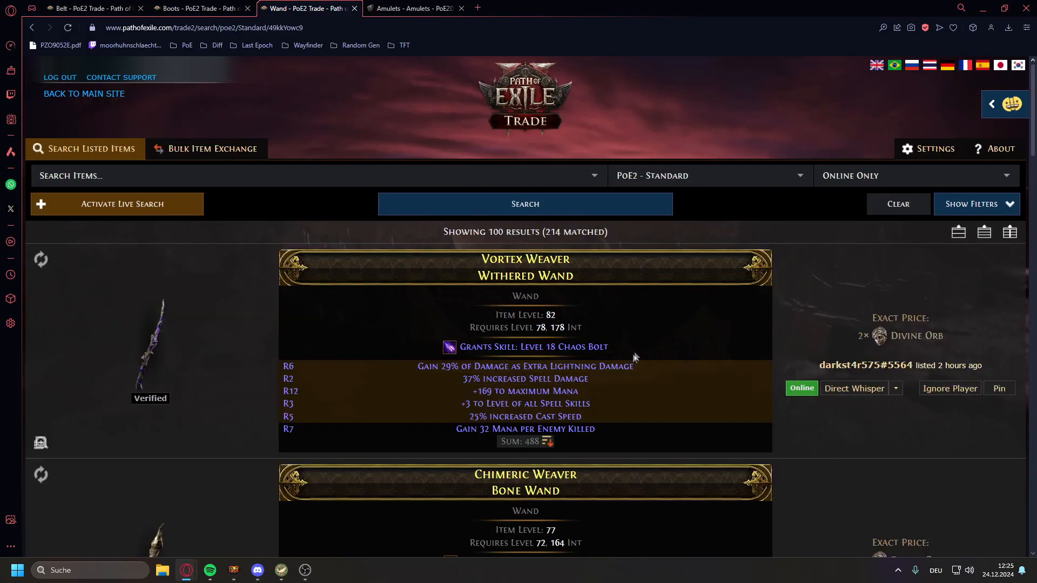
Examine the modifiers and Divine Orb prices of the wands with the highest weighted sums
scroll(672, 371, "down", 1)
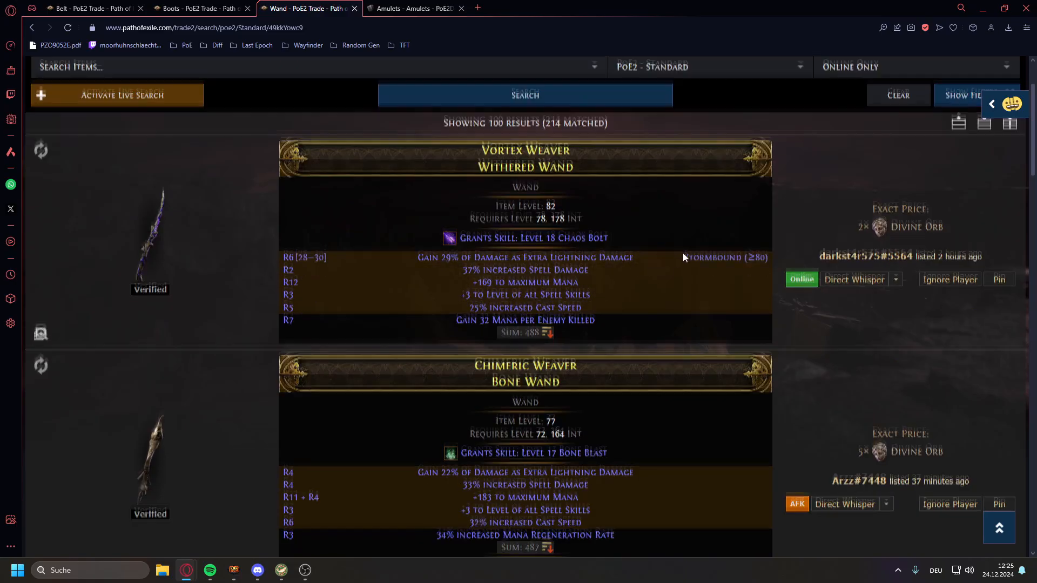
scroll(683, 252, "down", 5)
scroll(682, 253, "up", 6)
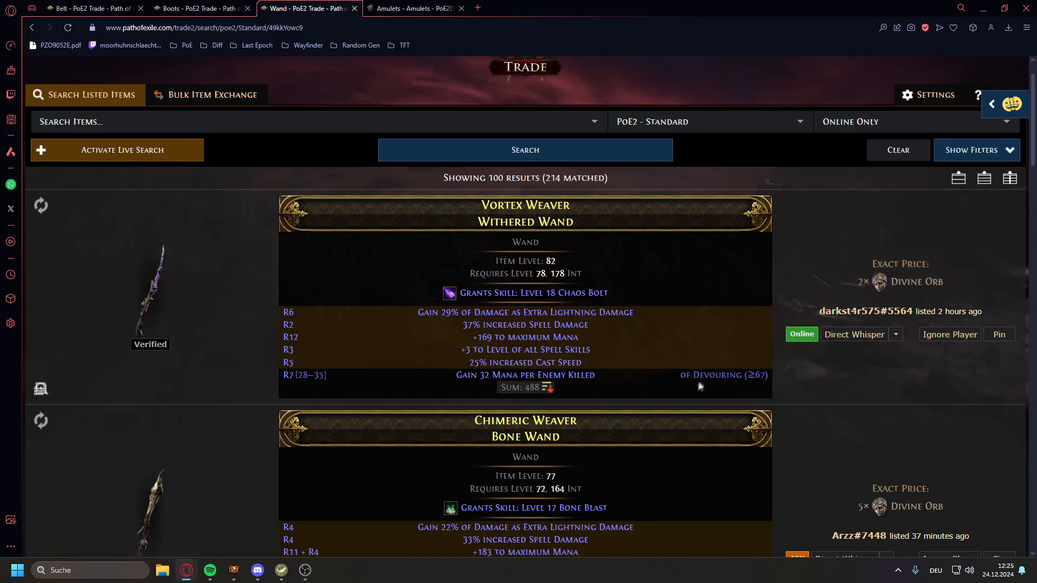
scroll(802, 365, "down", 4)
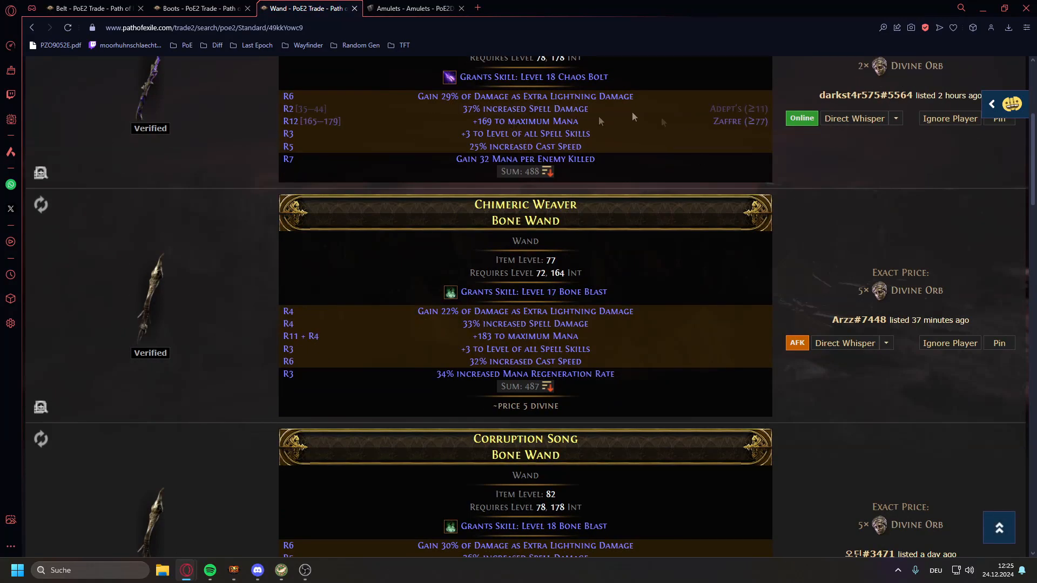
scroll(630, 306, "up", 2)
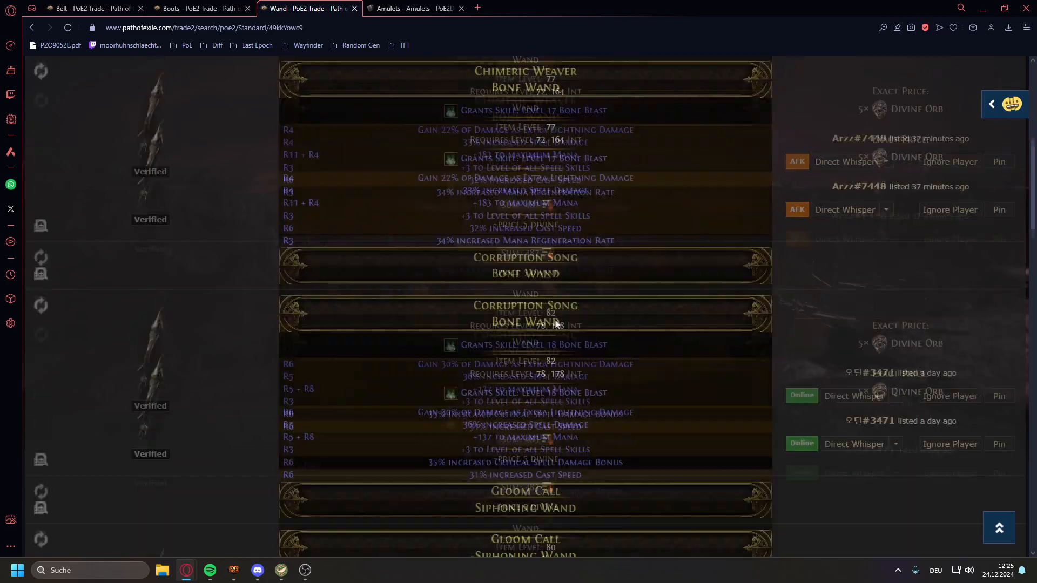
scroll(641, 302, "up", 3)
Sort the wand results by price and examine the listings
left_click(877, 340)
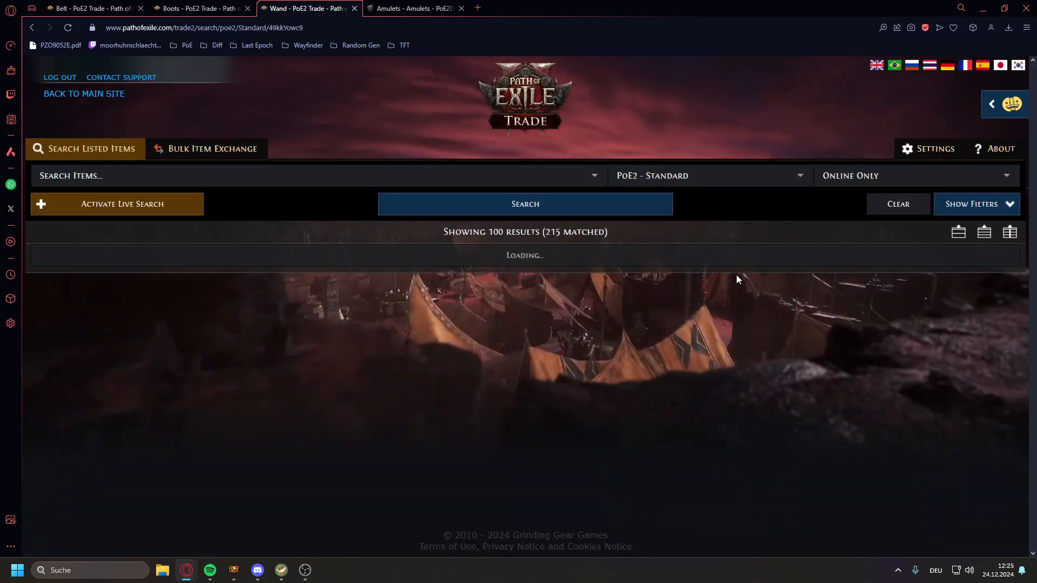
scroll(733, 265, "down", 3)
scroll(841, 196, "down", 11)
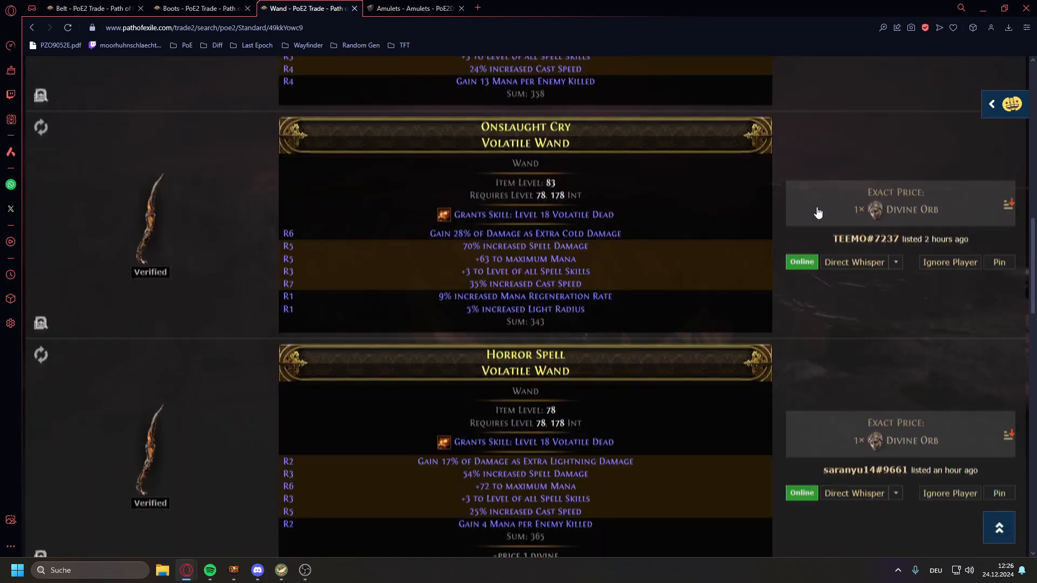
scroll(817, 210, "up", 14)
Raise the wand search's weighted sum minimum to 440 and run the search
left_click(972, 203)
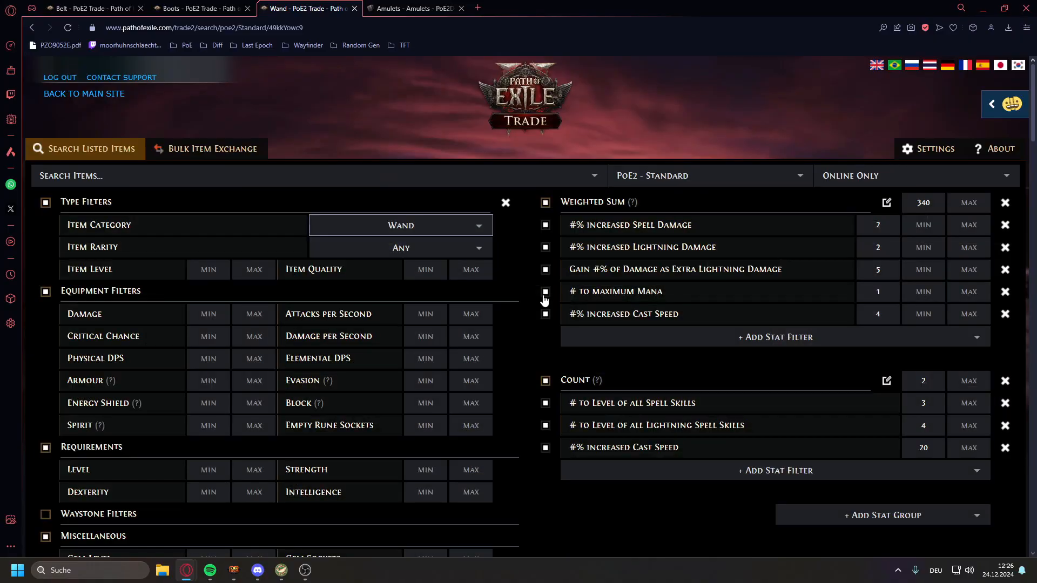
left_click(919, 203)
key("Return")
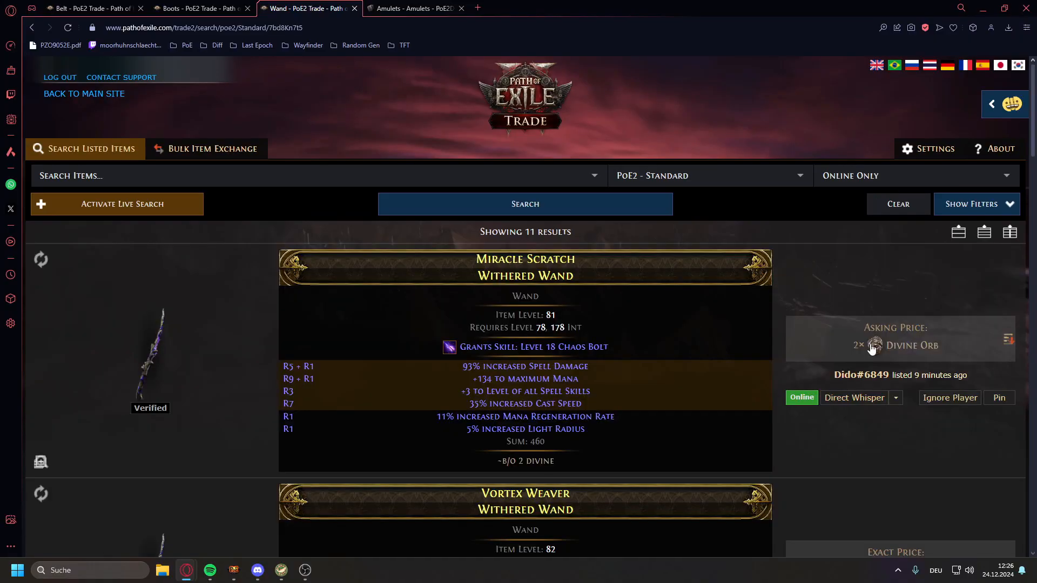
Sort the narrowed wand results by price and again by weighted sum, and examine the listings
left_click(871, 348)
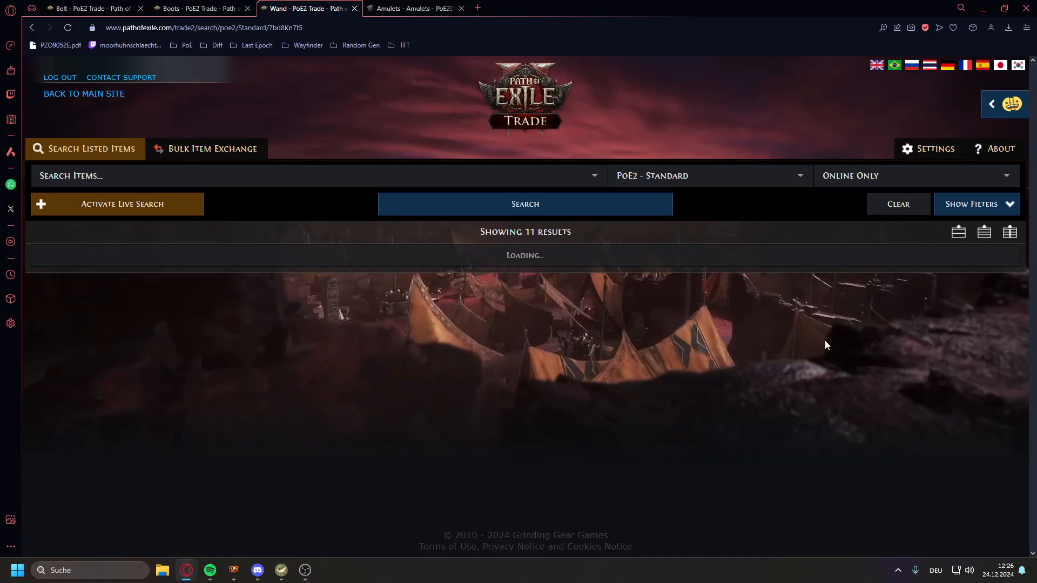
scroll(789, 292, "down", 3)
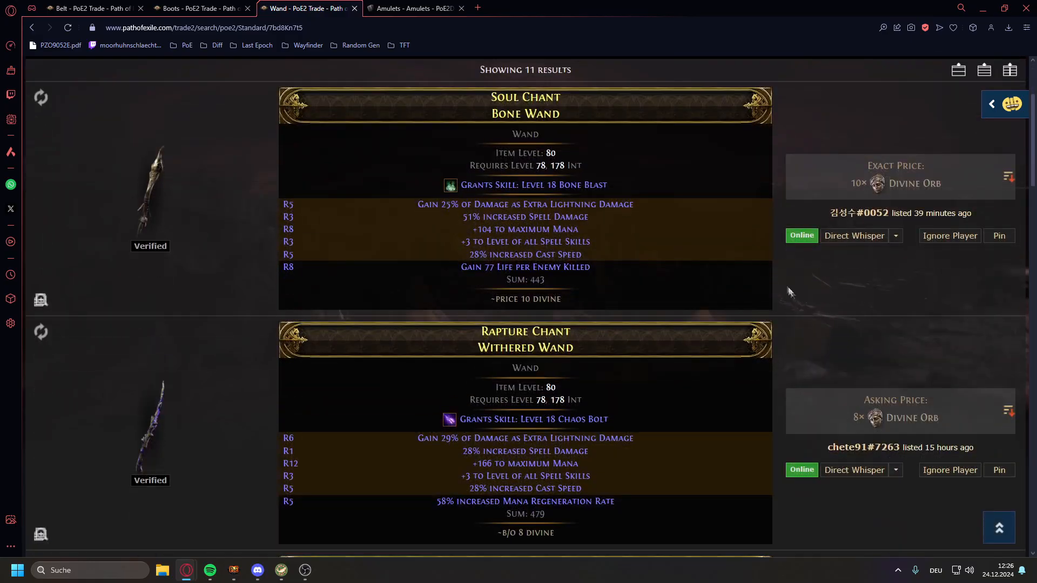
left_click(585, 305)
scroll(599, 357, "down", 1)
scroll(600, 358, "down", 5)
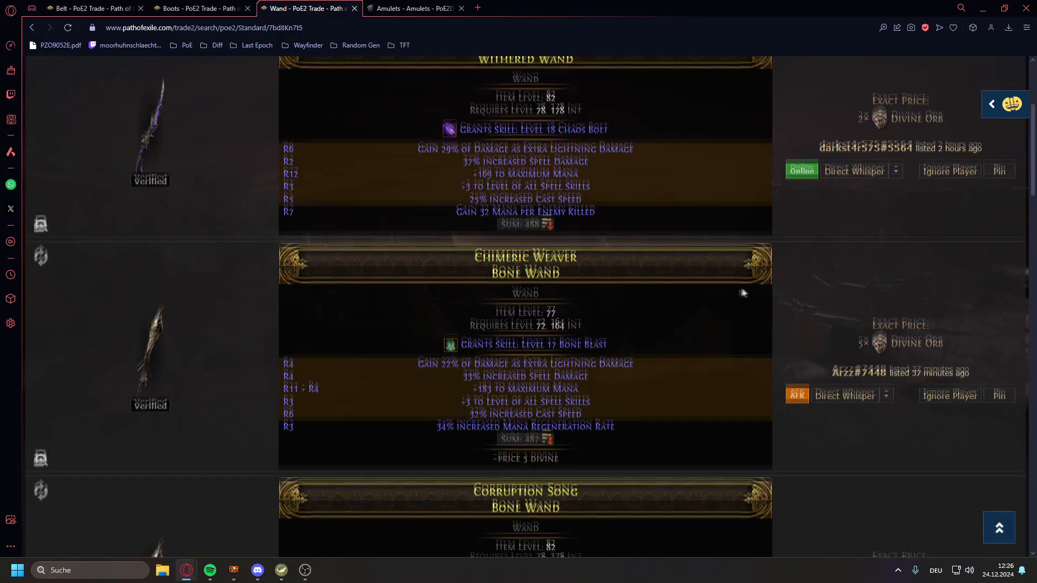
scroll(747, 285, "up", 8)
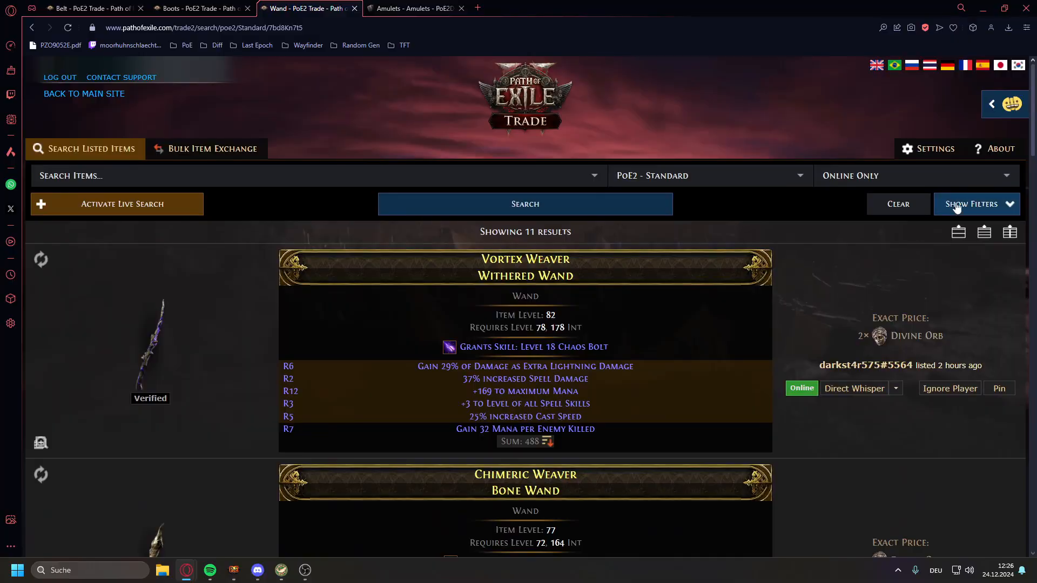
Remove the maximum from the wand search's Divine Orb buyout price and run the search
left_click(972, 203)
scroll(592, 317, "down", 5)
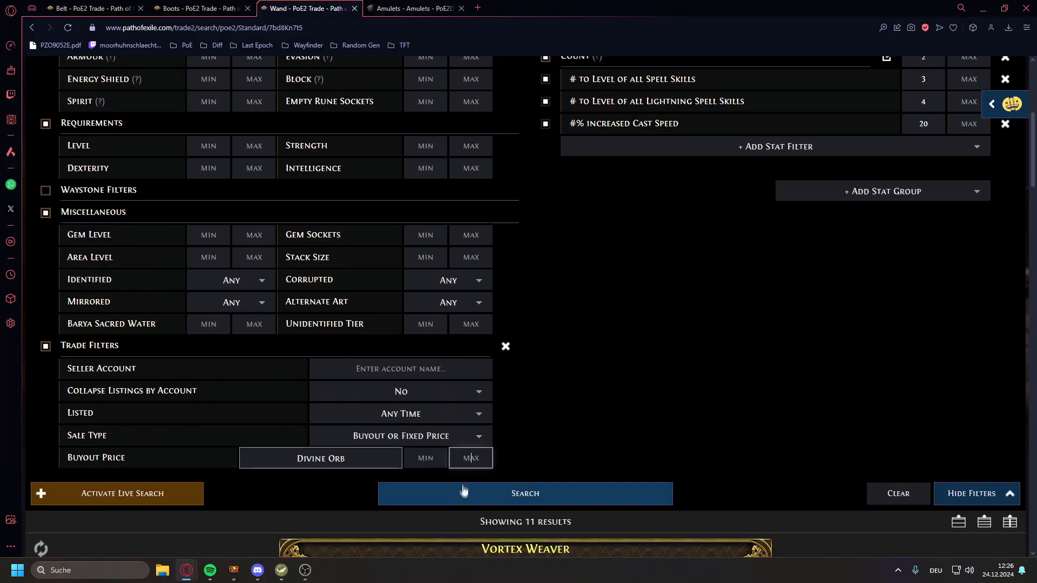
left_click(489, 493)
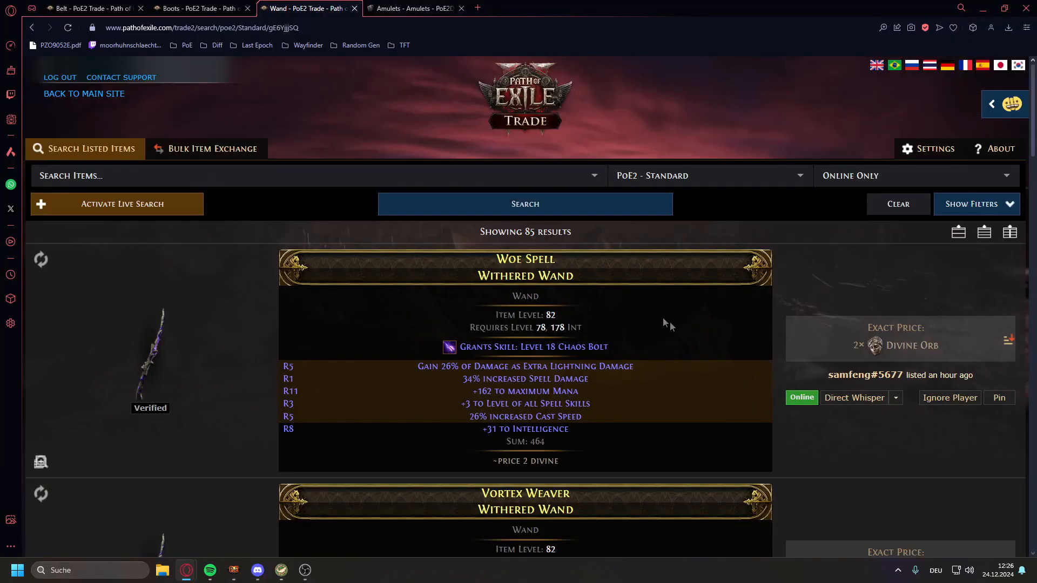
Sort the wands without a price cap by weighted sum and compare the top listings' modifiers and prices
left_click(525, 441)
scroll(516, 370, "down", 3)
scroll(516, 370, "down", 5)
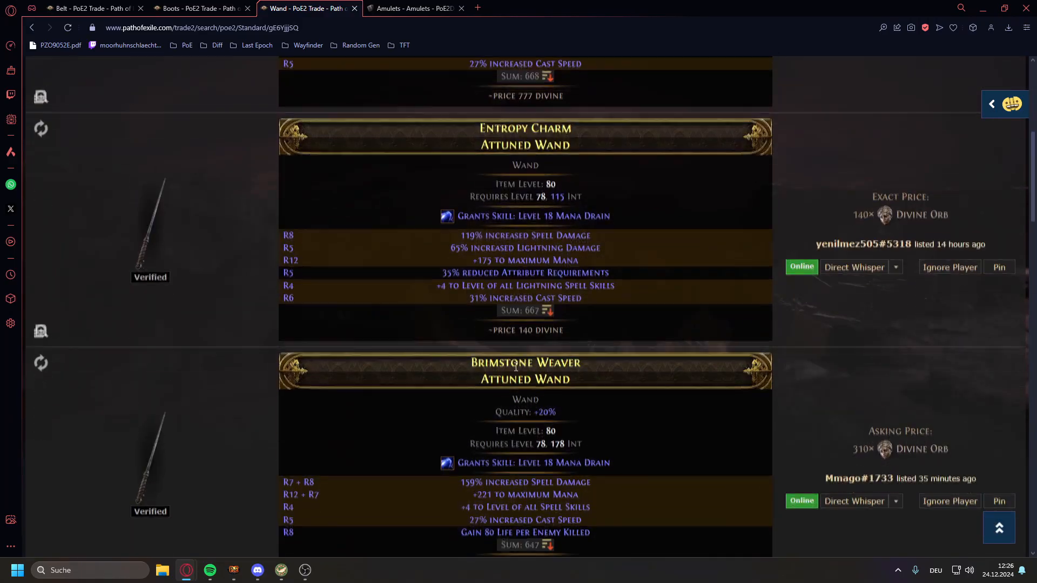
scroll(524, 360, "up", 5)
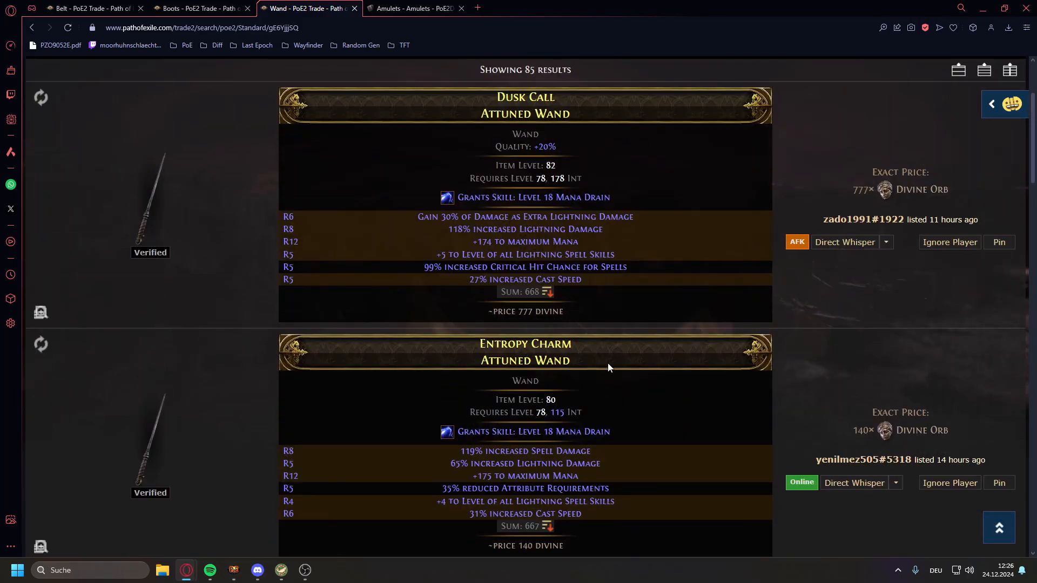
scroll(624, 359, "up", 2)
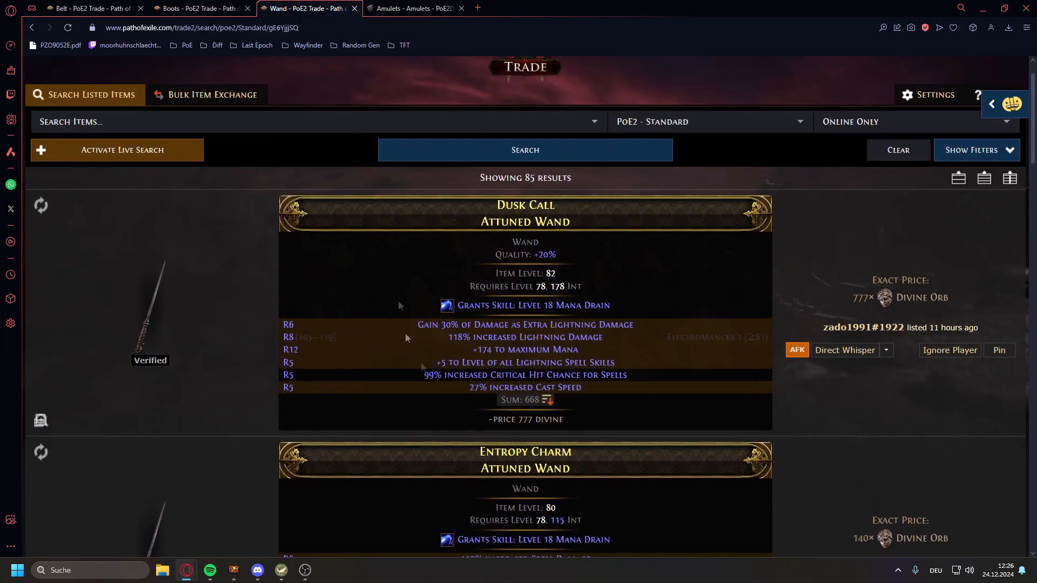
Reopen the wand search filters and review the weighted sum, count group and trade filter settings
left_click(952, 154)
scroll(522, 304, "down", 8)
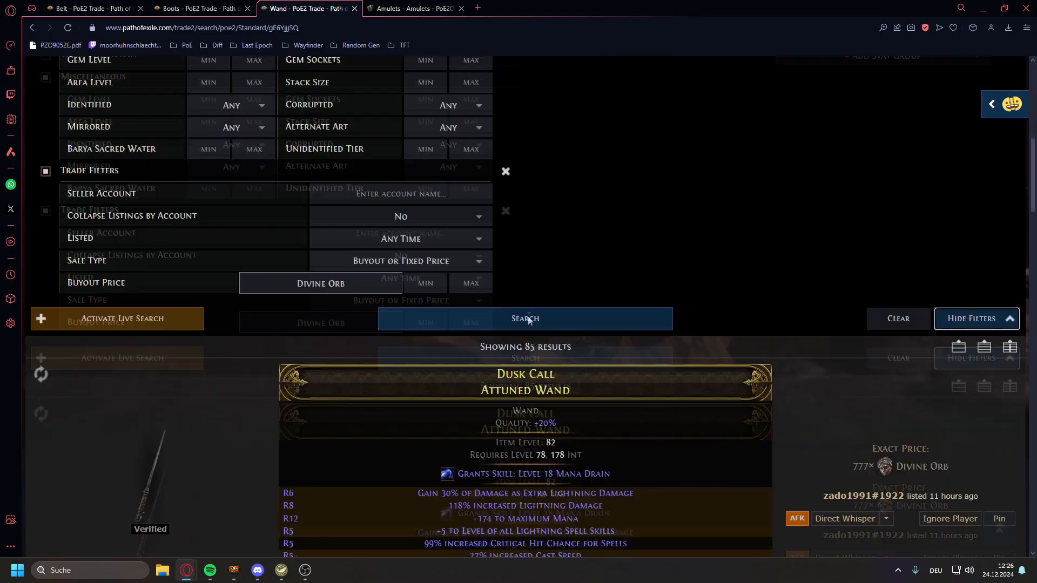
scroll(523, 304, "up", 8)
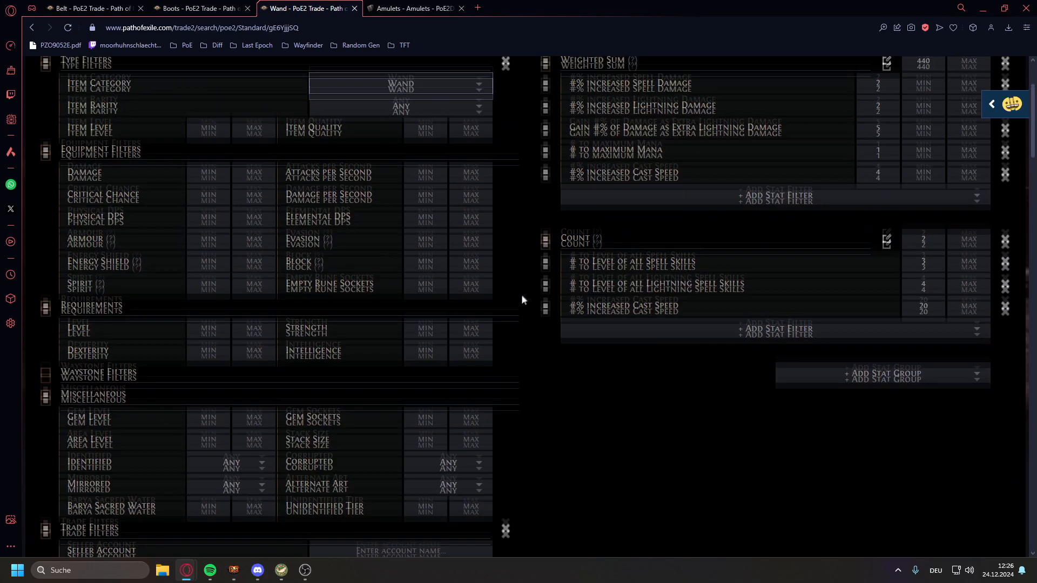
scroll(523, 270, "up", 2)
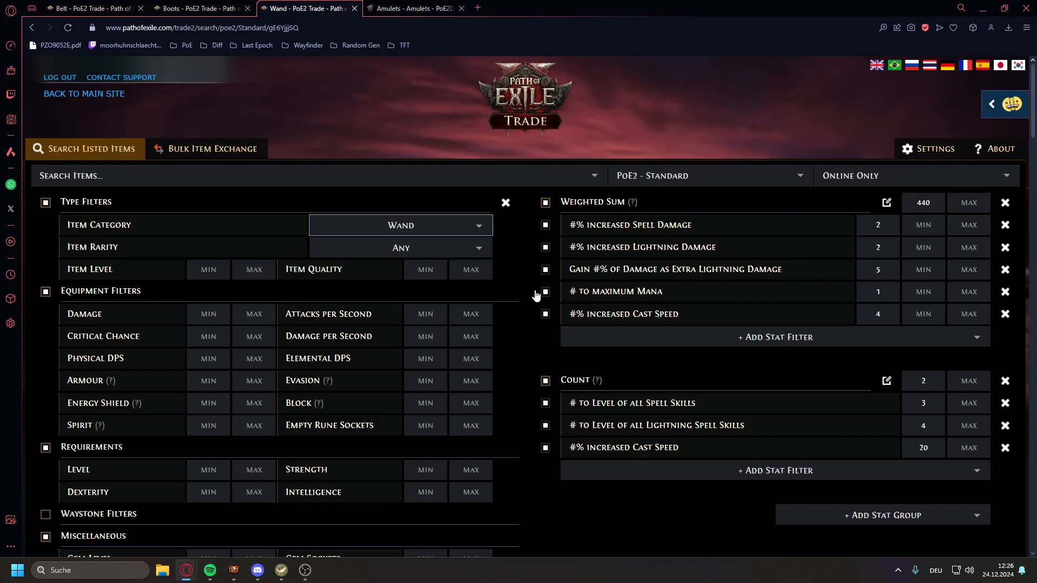
scroll(538, 295, "down", 6)
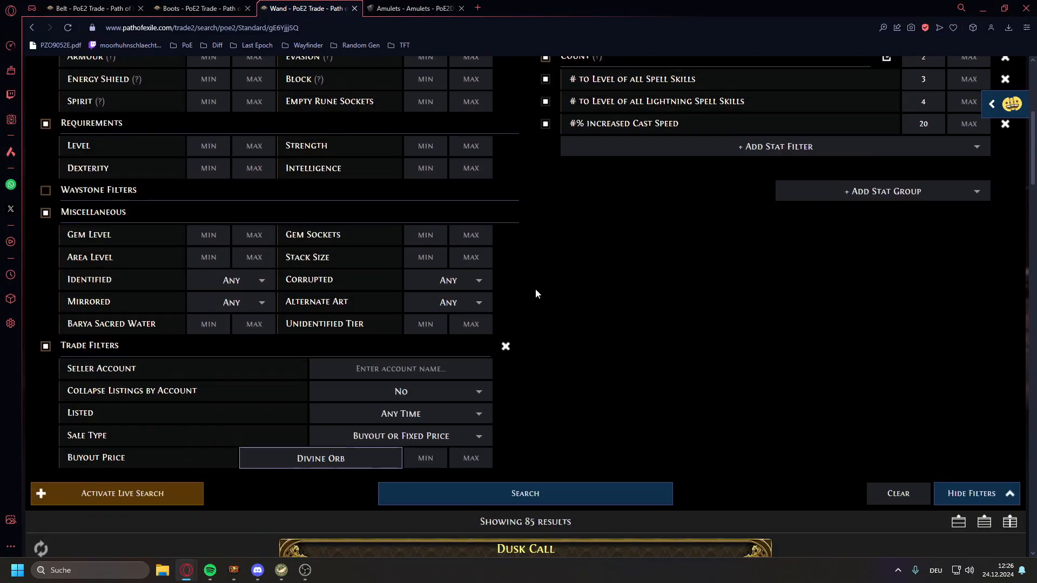
scroll(533, 290, "up", 5)
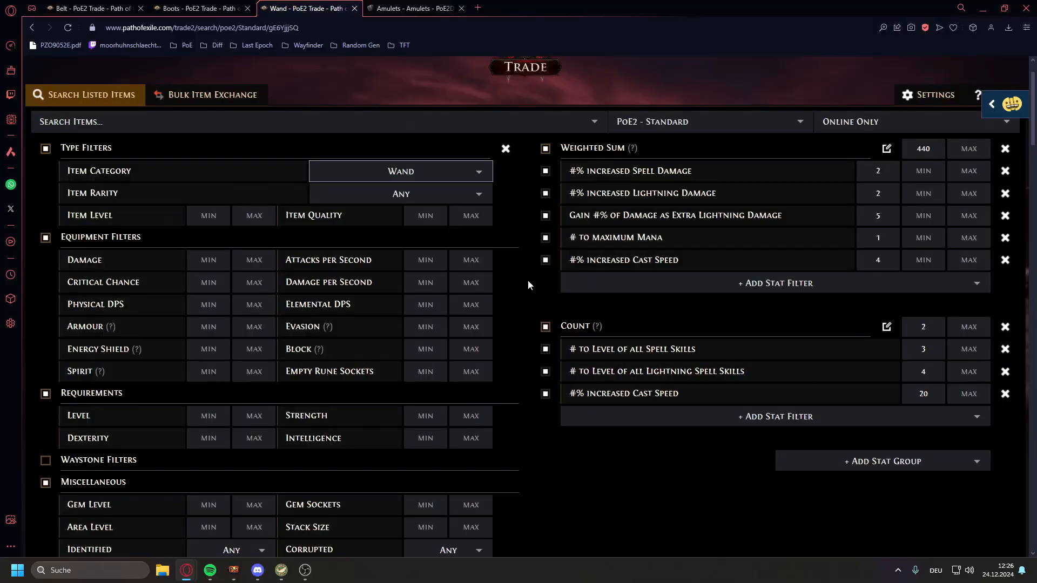